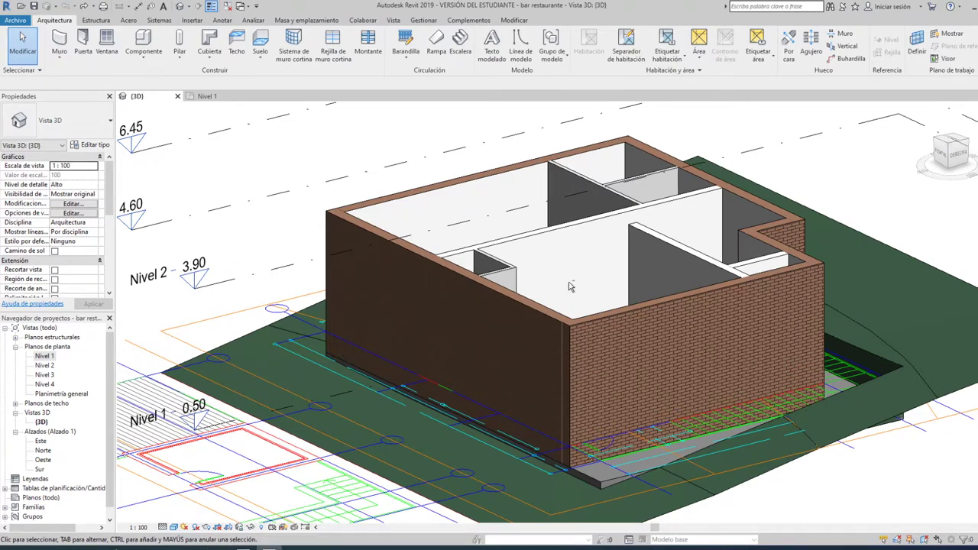
- Zoom in and out of the 3D bar model to look it over
{"action": "scroll", "coordinate": [608, 321], "scroll_direction": "up", "scroll_amount": 2}
{"action": "scroll", "coordinate": [581, 306], "scroll_direction": "down", "scroll_amount": 1}
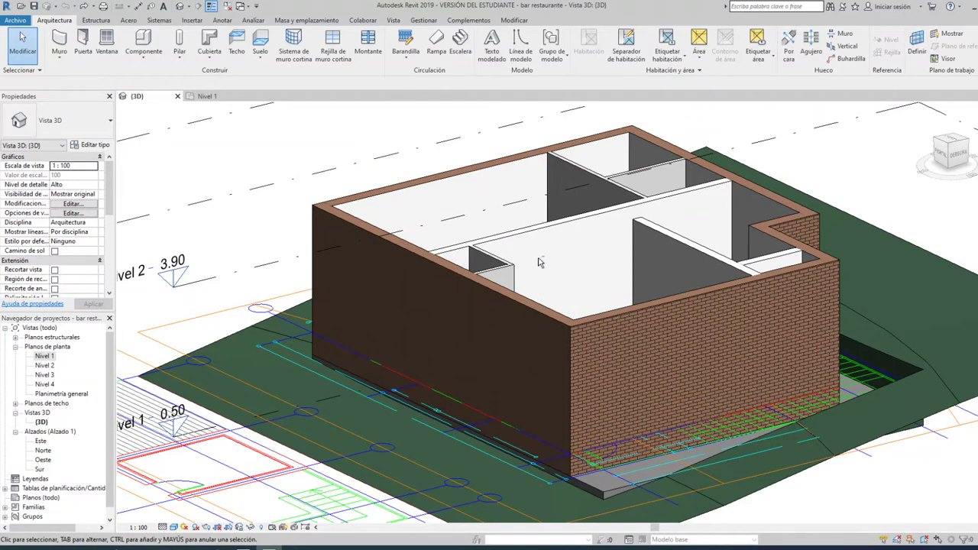
{"action": "scroll", "coordinate": [614, 298], "scroll_direction": "down", "scroll_amount": 1}
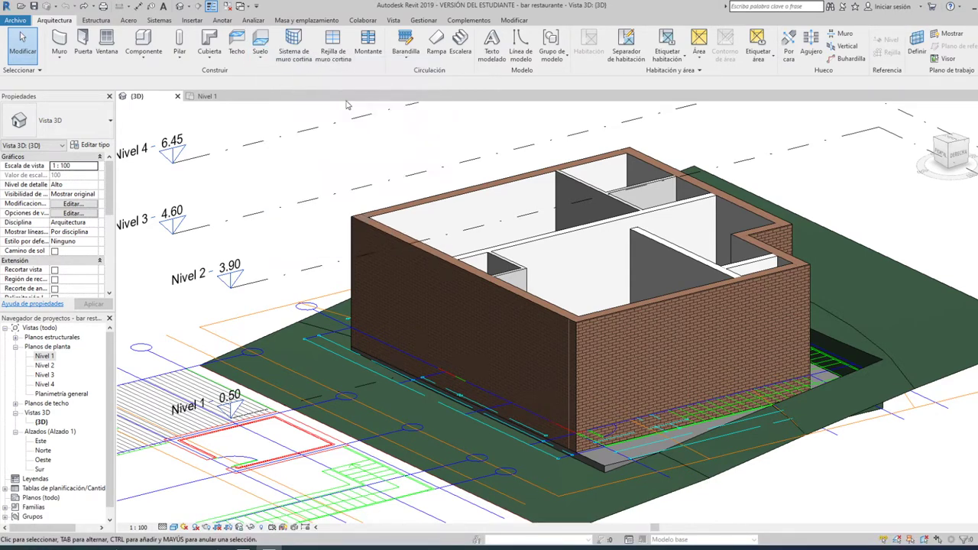
- Switch to the Nivel 1 plan, frame all its rooms, and expand the Suelo floor options
{"action": "left_click", "coordinate": [208, 96]}
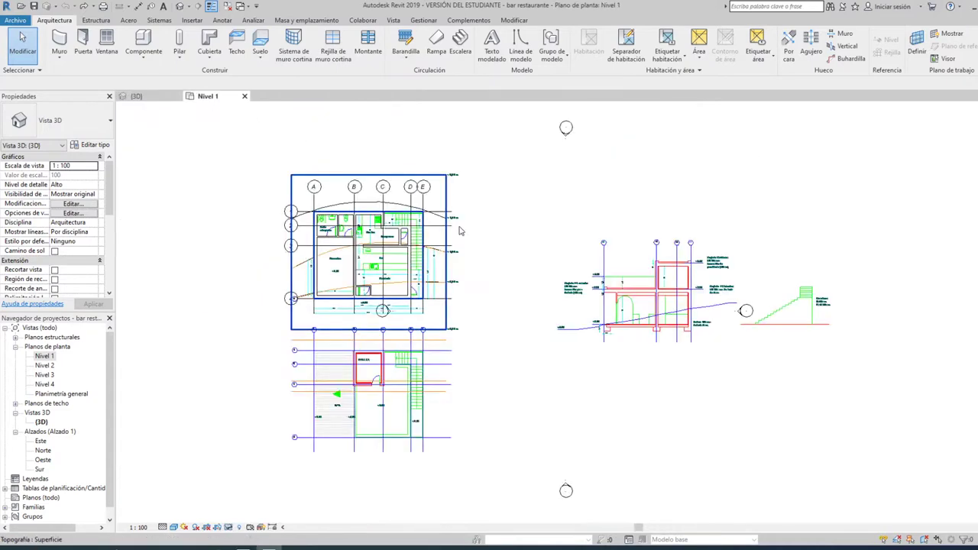
{"action": "scroll", "coordinate": [366, 256], "scroll_direction": "up", "scroll_amount": 2}
{"action": "scroll", "coordinate": [366, 256], "scroll_direction": "up", "scroll_amount": 3}
{"action": "scroll", "coordinate": [366, 257], "scroll_direction": "up", "scroll_amount": 2}
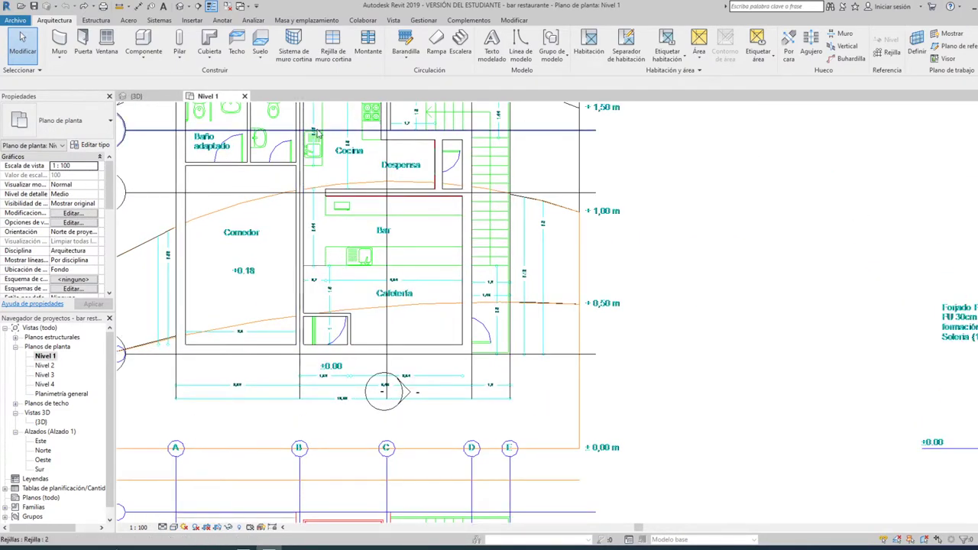
{"action": "middle_click_drag", "start_coordinate": [329, 103], "coordinate": [335, 159]}
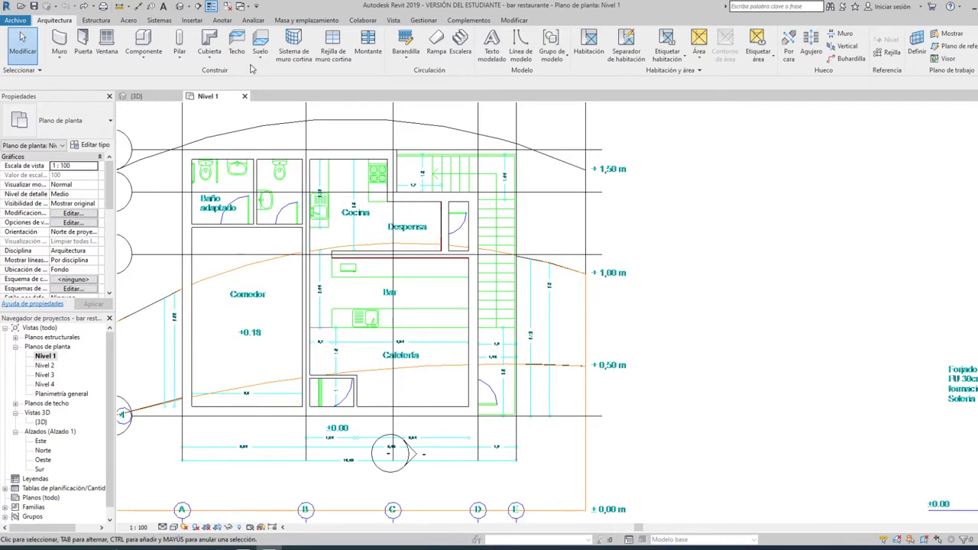
{"action": "left_click", "coordinate": [260, 59]}
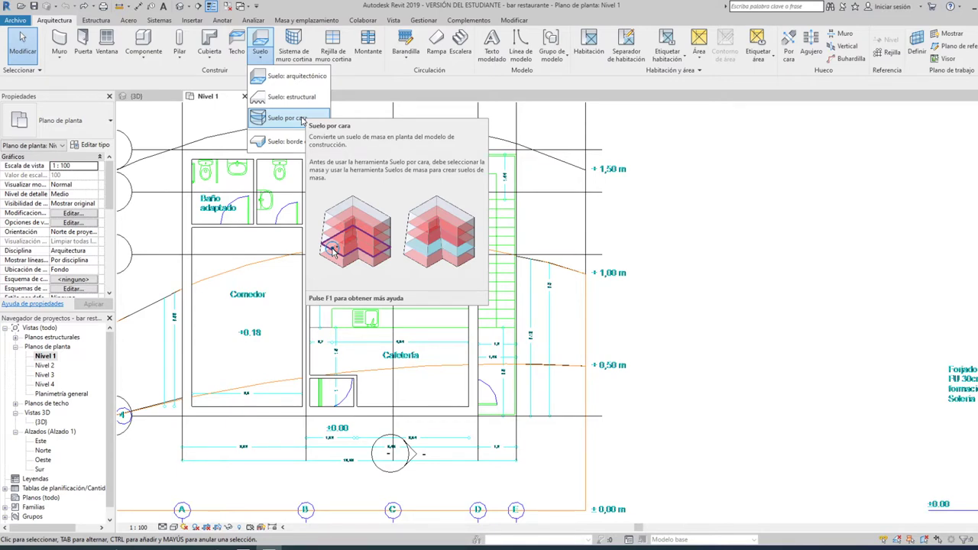
- Start an architectural floor of type Solera - 8 cm and open its type properties
{"action": "left_click", "coordinate": [296, 76]}
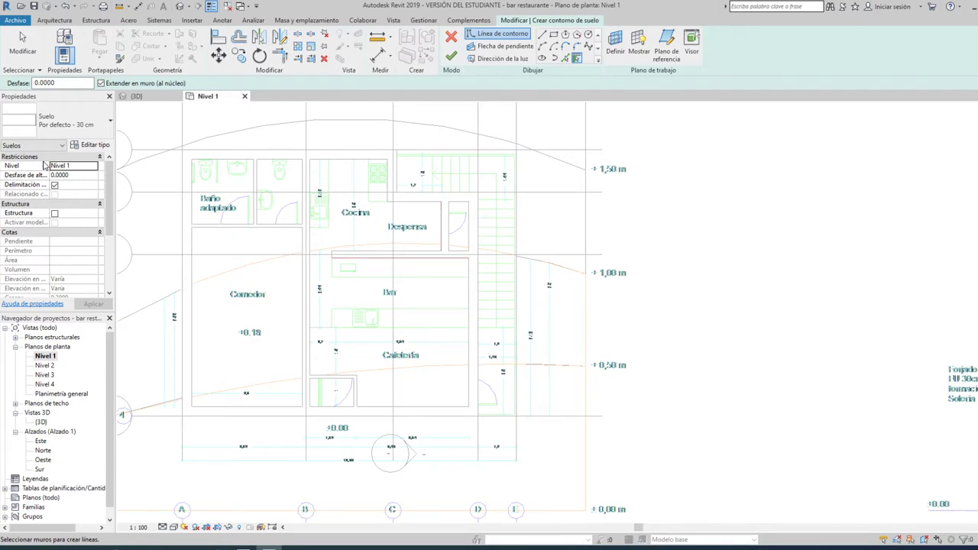
{"action": "left_click", "coordinate": [103, 122]}
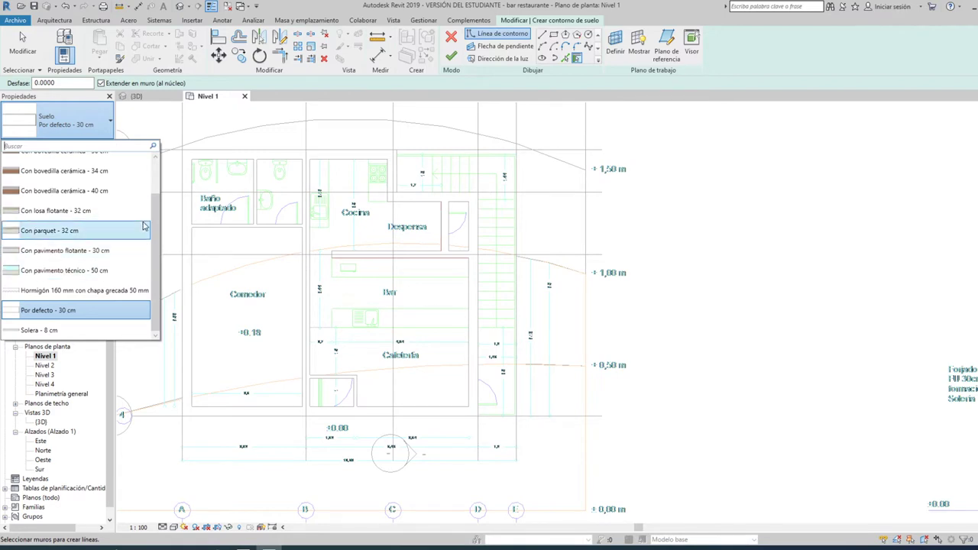
{"action": "left_click", "coordinate": [65, 330]}
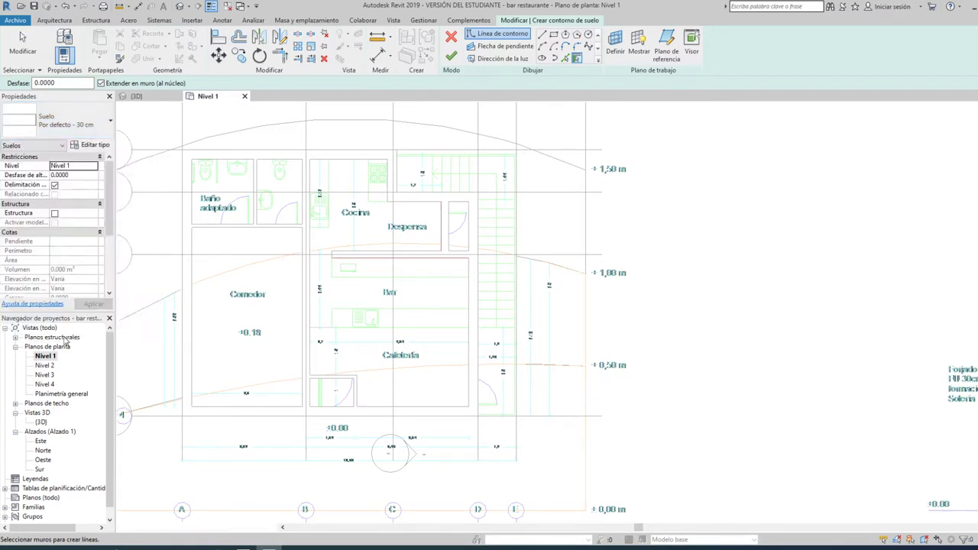
{"action": "left_click", "coordinate": [92, 144]}
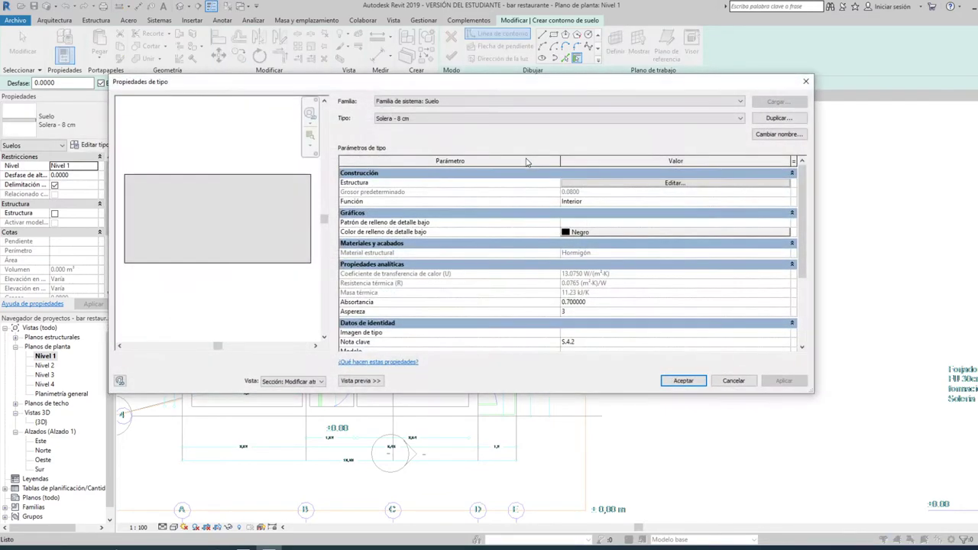
- Duplicate the floor type and name the copy 'suelo ceramico- 10 cm 2'
{"action": "left_click", "coordinate": [572, 118]}
{"action": "left_click", "coordinate": [535, 193]}
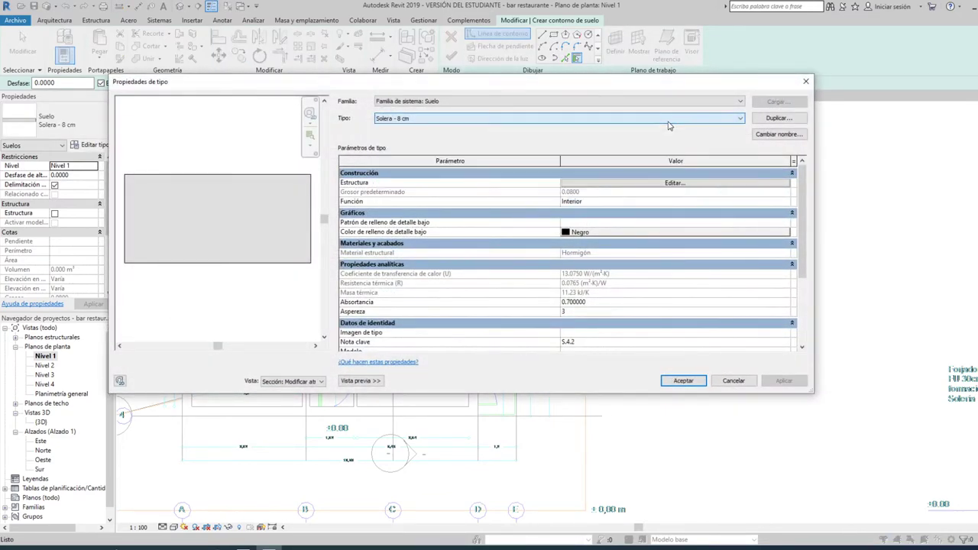
{"action": "left_click", "coordinate": [770, 121]}
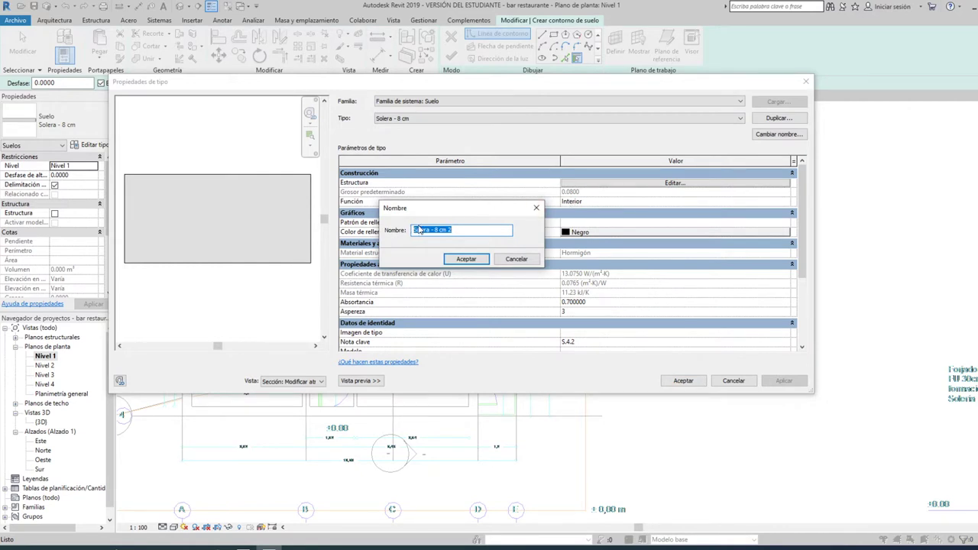
{"action": "left_click", "coordinate": [420, 229]}
{"action": "double_click", "coordinate": [420, 229]}
{"action": "type", "text": "suelo ce"}
{"action": "type", "text": "ramico"}
{"action": "key", "text": "BackSpace"}
{"action": "type", "text": "10"}
{"action": "left_click", "coordinate": [466, 259]}
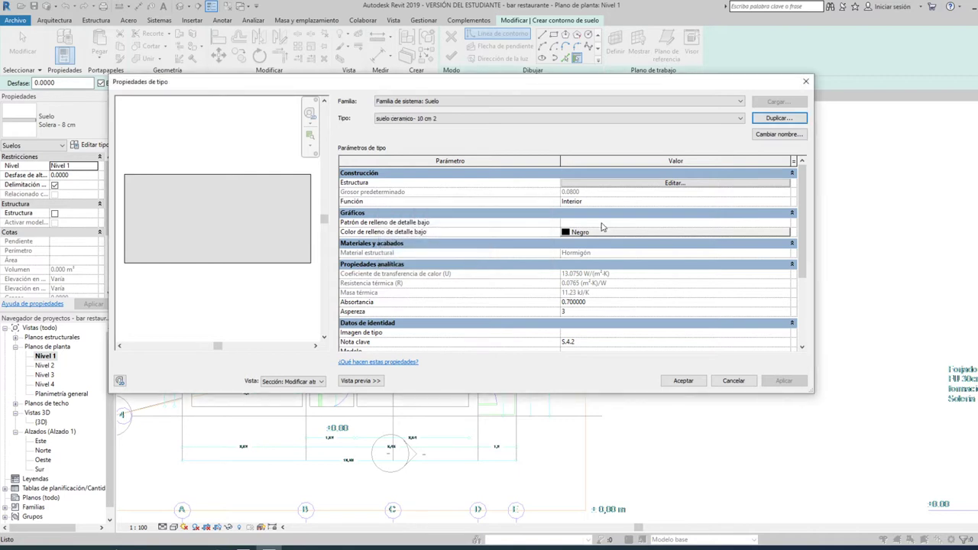
- In the layer structure, set layer 2's function to Acabado 1 [4] and browse its material
{"action": "left_click", "coordinate": [676, 183]}
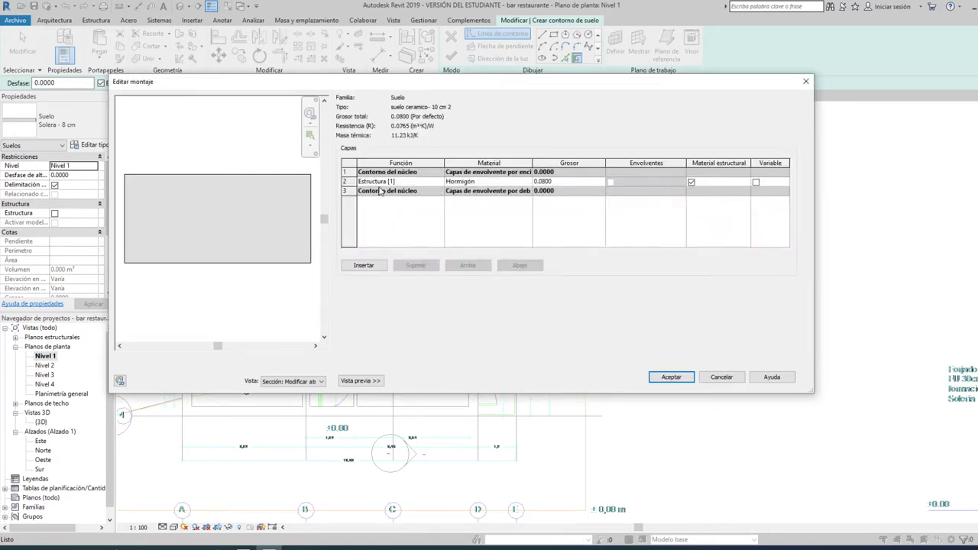
{"action": "left_click", "coordinate": [382, 182]}
{"action": "left_click", "coordinate": [439, 182]}
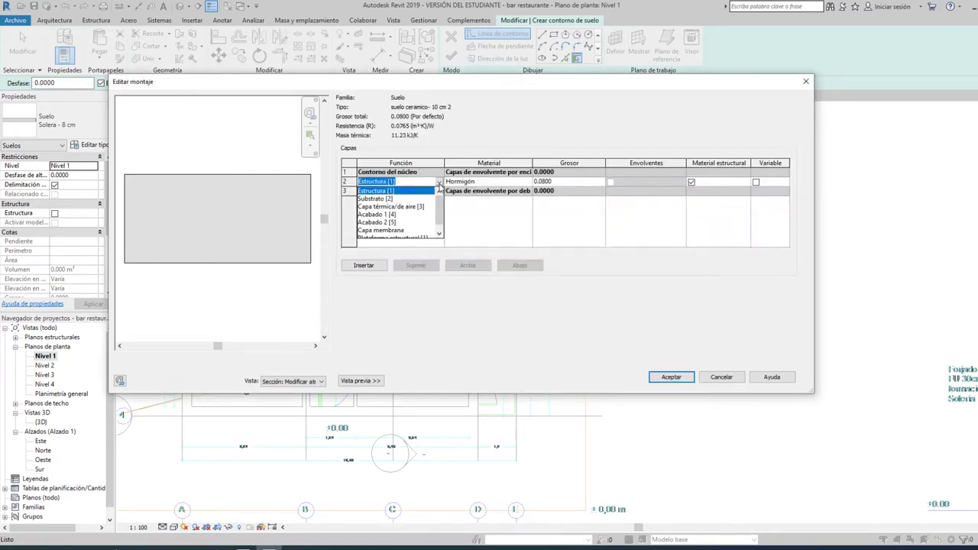
{"action": "left_click", "coordinate": [392, 199]}
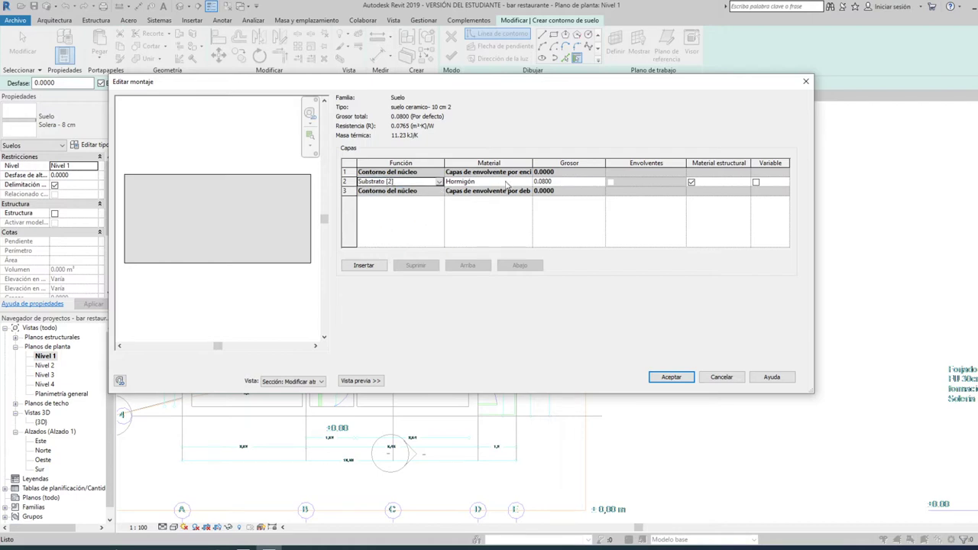
{"action": "left_click", "coordinate": [440, 182]}
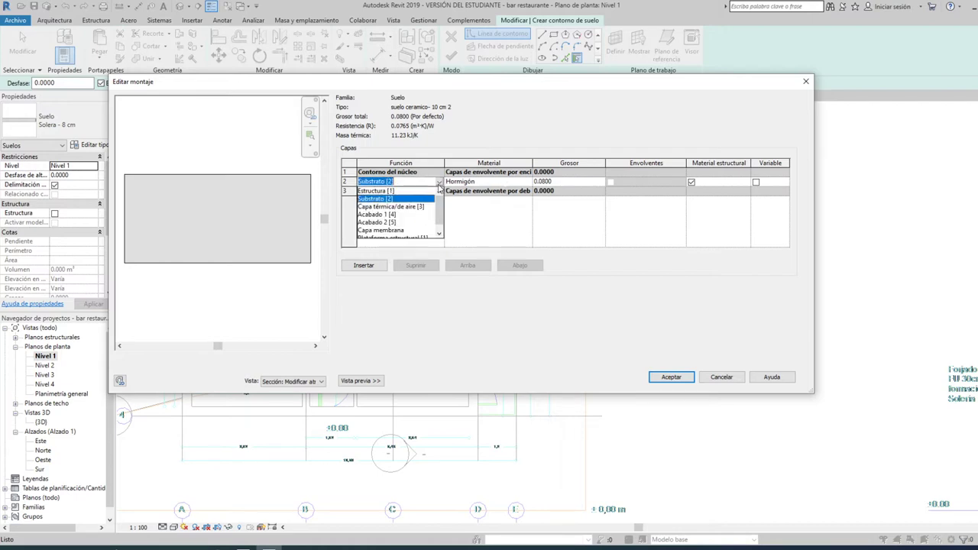
{"action": "left_click", "coordinate": [390, 214]}
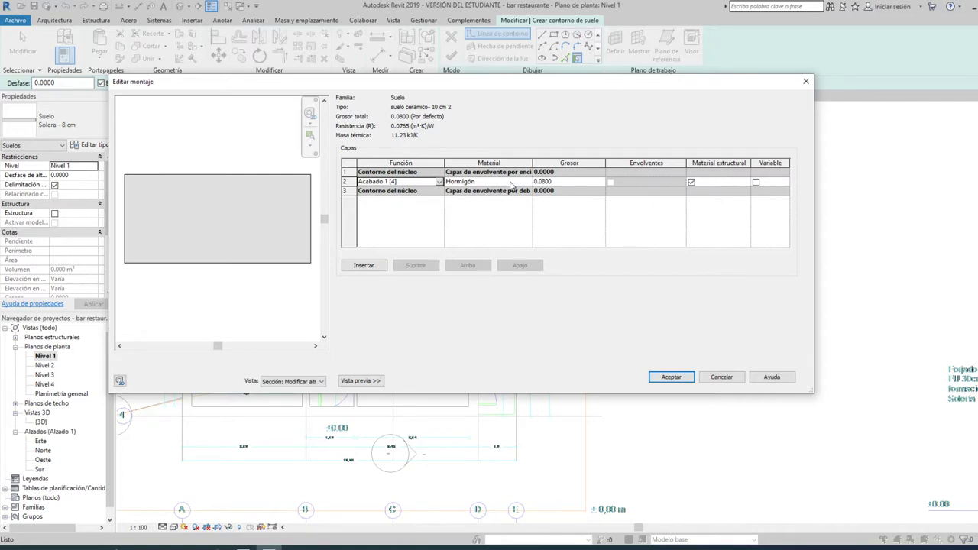
{"action": "left_click", "coordinate": [511, 183]}
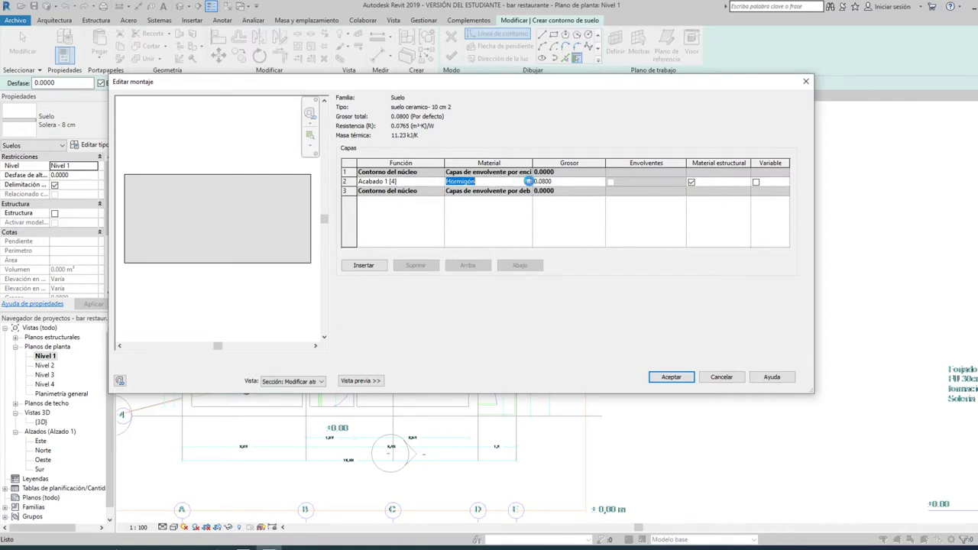
{"action": "left_click", "coordinate": [529, 182]}
{"action": "scroll", "coordinate": [337, 250], "scroll_direction": "down", "scroll_amount": 3}
- Duplicate the Trasdosado cerámico material and rename the copy 'Suelo ceramico bar'
{"action": "scroll", "coordinate": [337, 250], "scroll_direction": "down", "scroll_amount": 5}
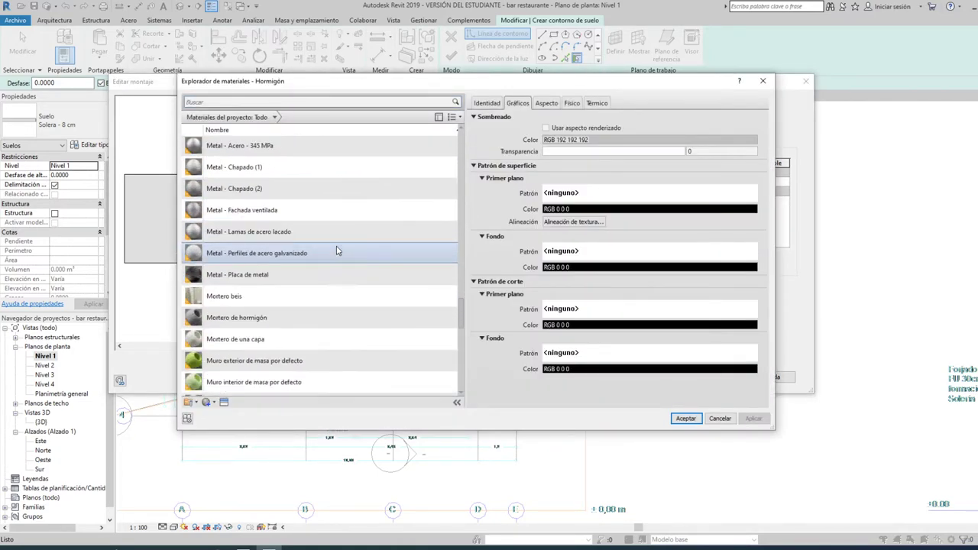
{"action": "scroll", "coordinate": [260, 321], "scroll_direction": "down", "scroll_amount": 5}
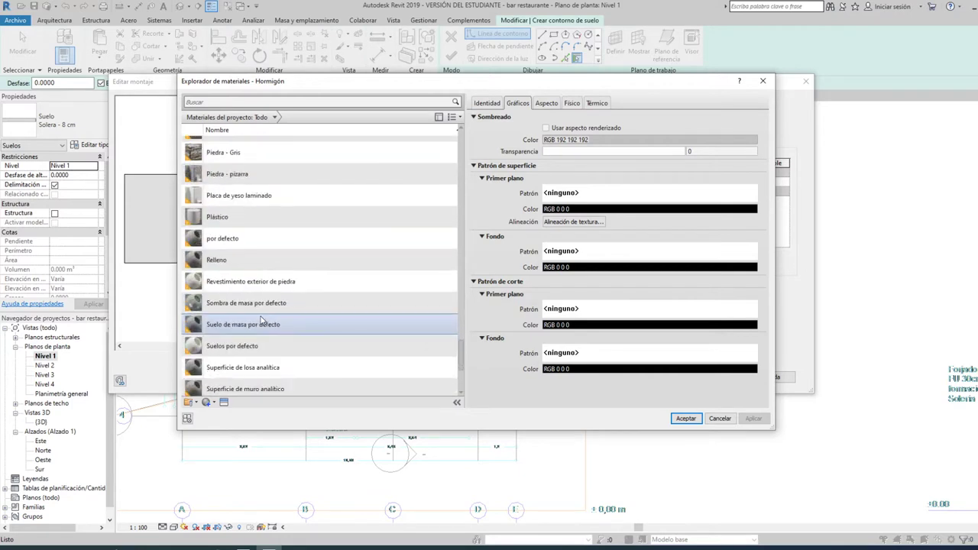
{"action": "scroll", "coordinate": [261, 320], "scroll_direction": "down", "scroll_amount": 3}
{"action": "scroll", "coordinate": [261, 321], "scroll_direction": "down", "scroll_amount": 4}
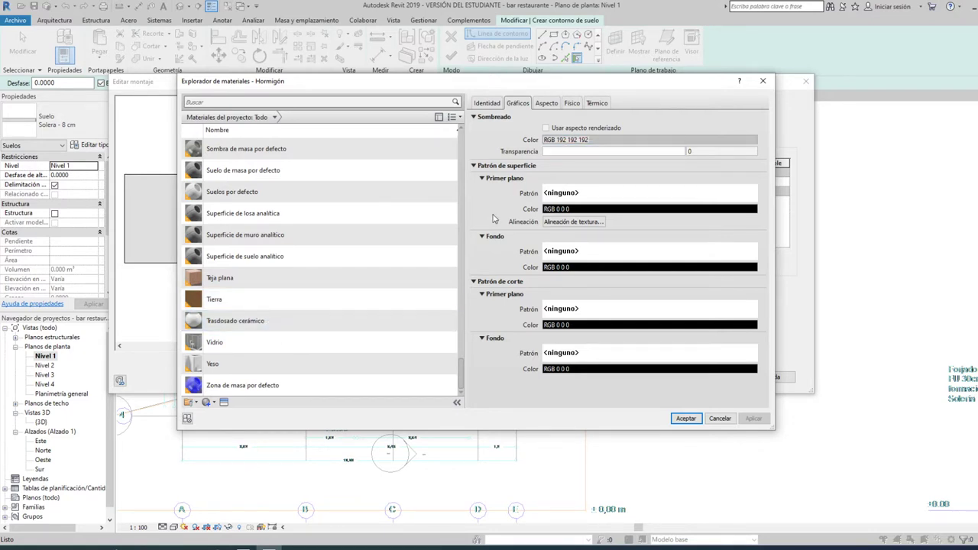
{"action": "left_click", "coordinate": [400, 328]}
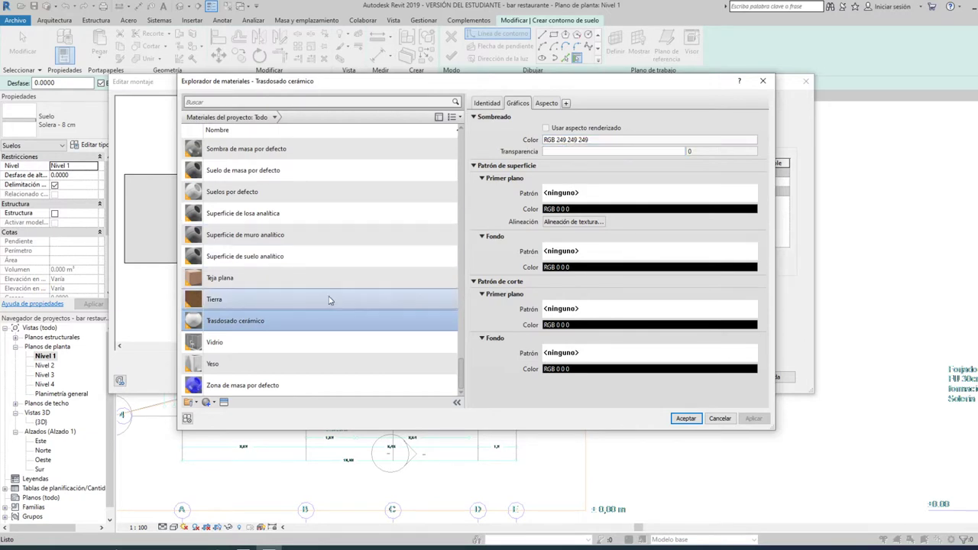
{"action": "right_click", "coordinate": [386, 328]}
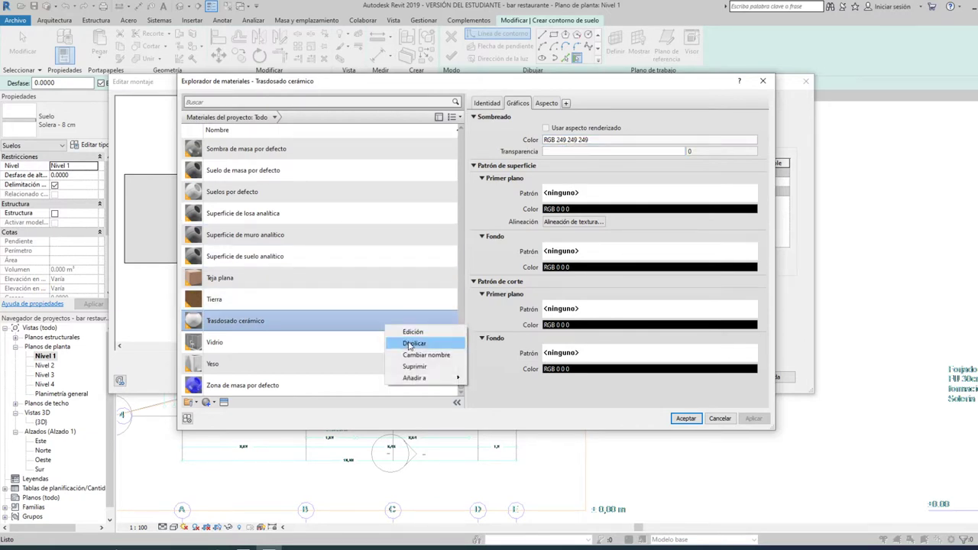
{"action": "left_click", "coordinate": [415, 343]}
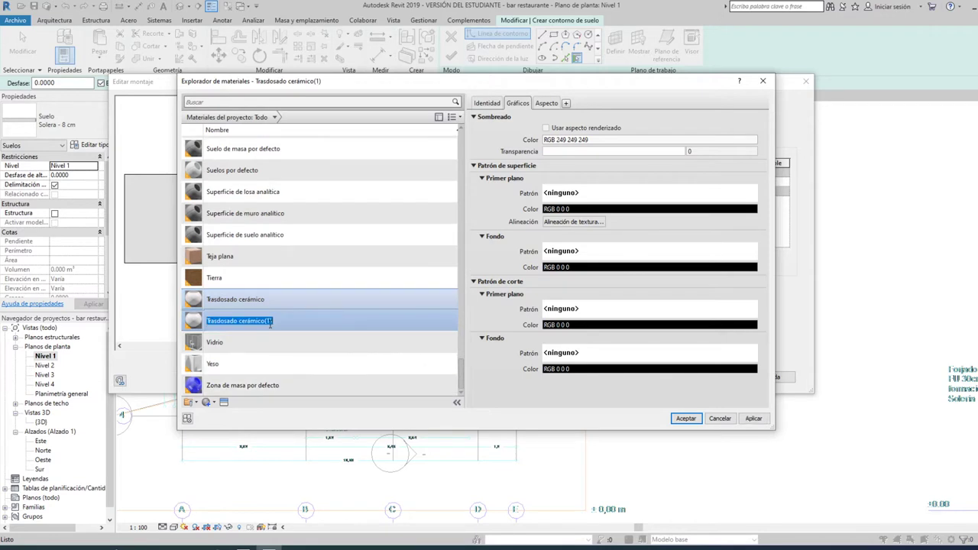
{"action": "right_click", "coordinate": [330, 300]}
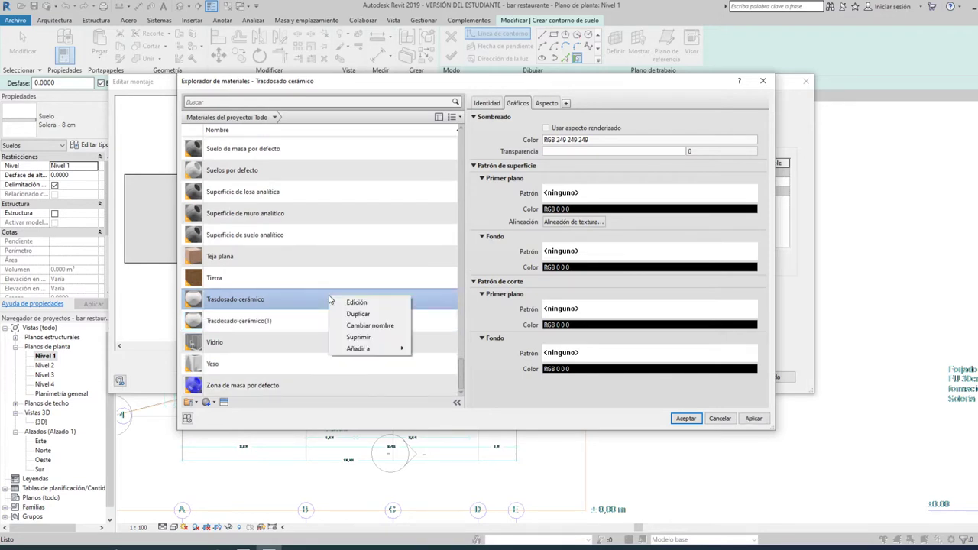
{"action": "left_click", "coordinate": [289, 322]}
{"action": "right_click", "coordinate": [282, 322]}
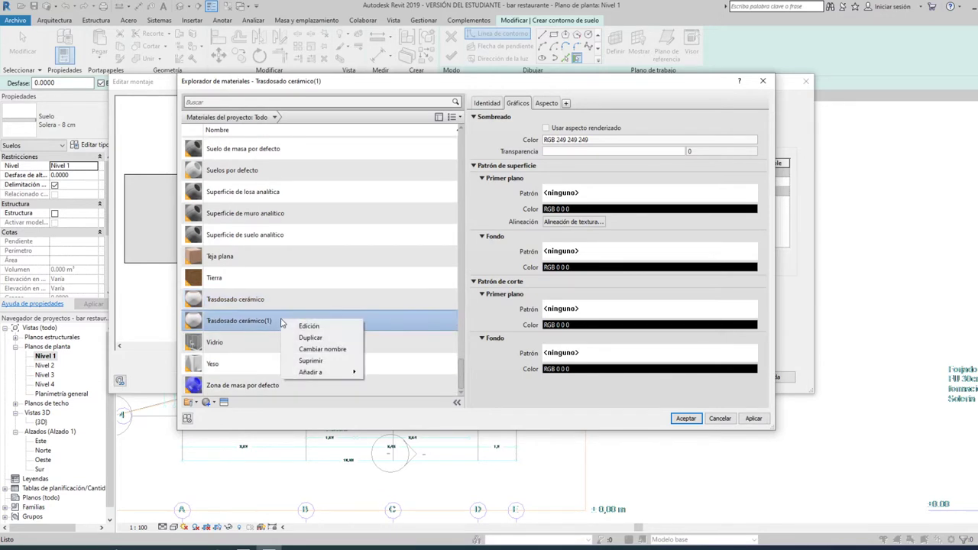
{"action": "left_click", "coordinate": [294, 348]}
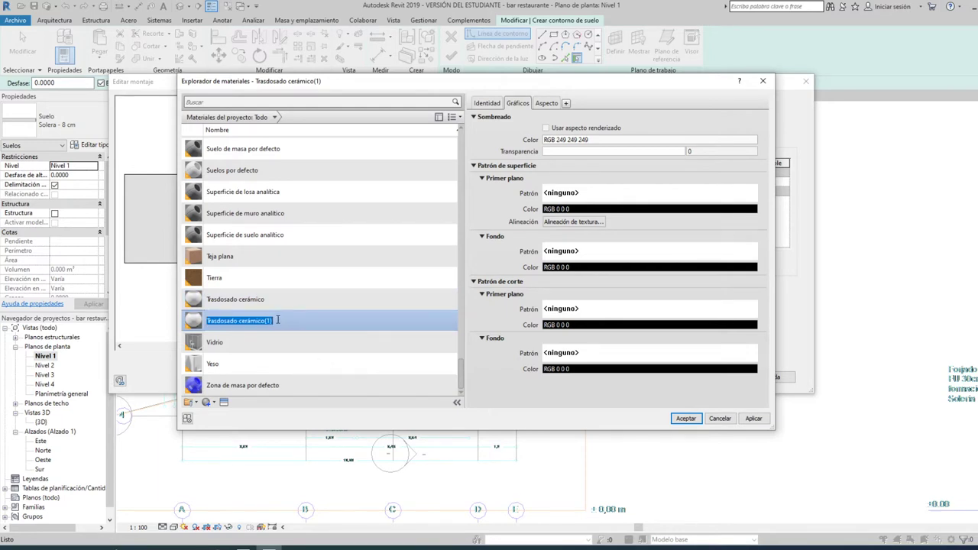
{"action": "type", "text": "Suelo"}
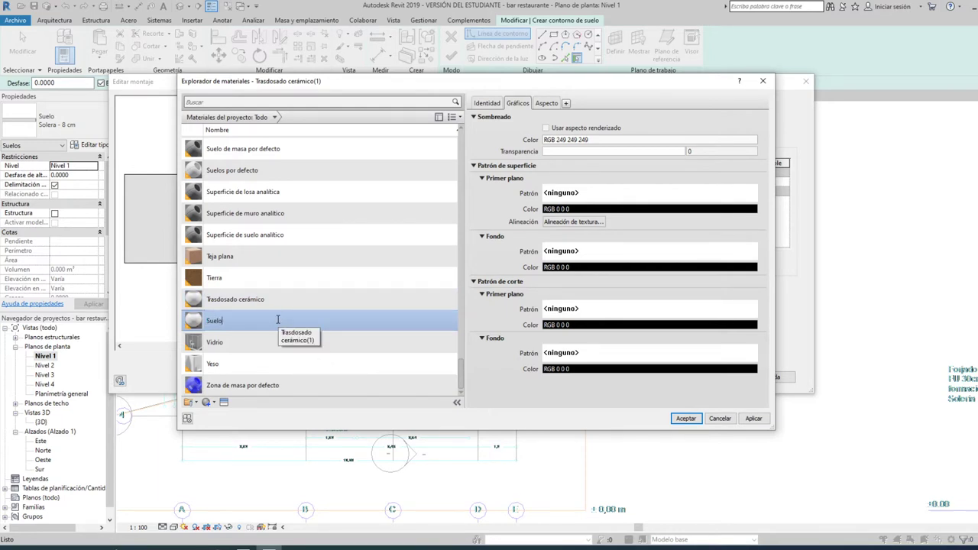
{"action": "type", "text": " ceramico ba"}
{"action": "type", "text": "r"}
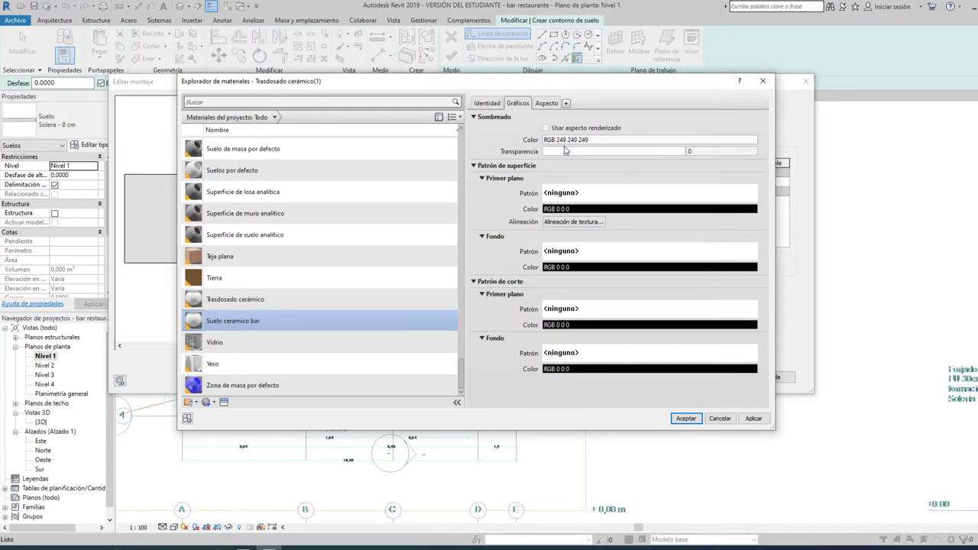
- Set its shading colour to pale pink RGB 193 170 164 and assign it to the layer
{"action": "left_click", "coordinate": [571, 143]}
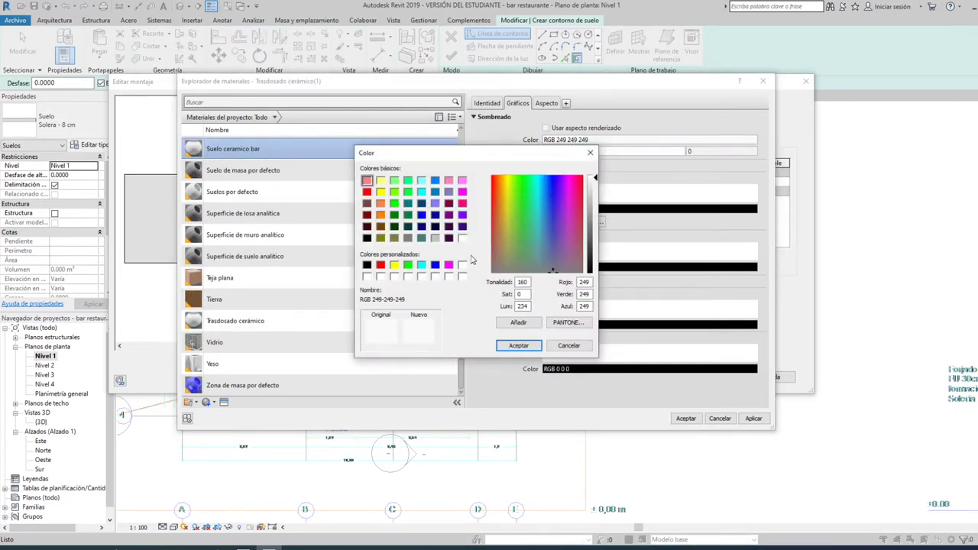
{"action": "left_click", "coordinate": [496, 255]}
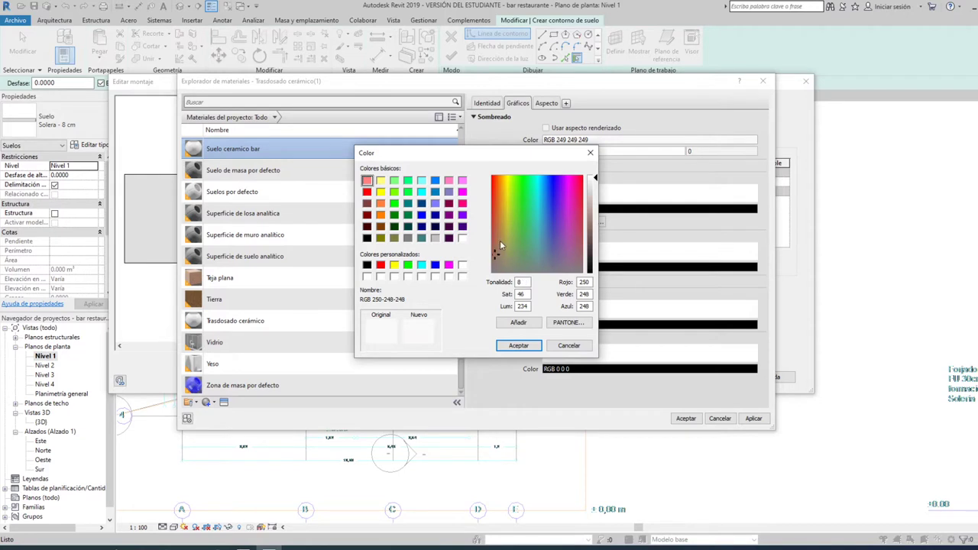
{"action": "left_click", "coordinate": [593, 204]}
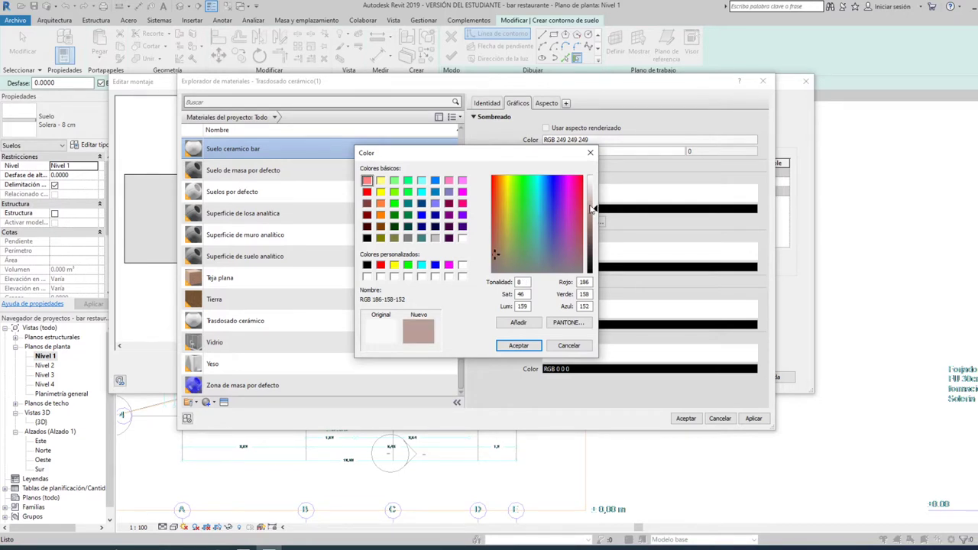
{"action": "left_click_drag", "start_coordinate": [594, 209], "coordinate": [595, 205]}
{"action": "left_click", "coordinate": [517, 346]}
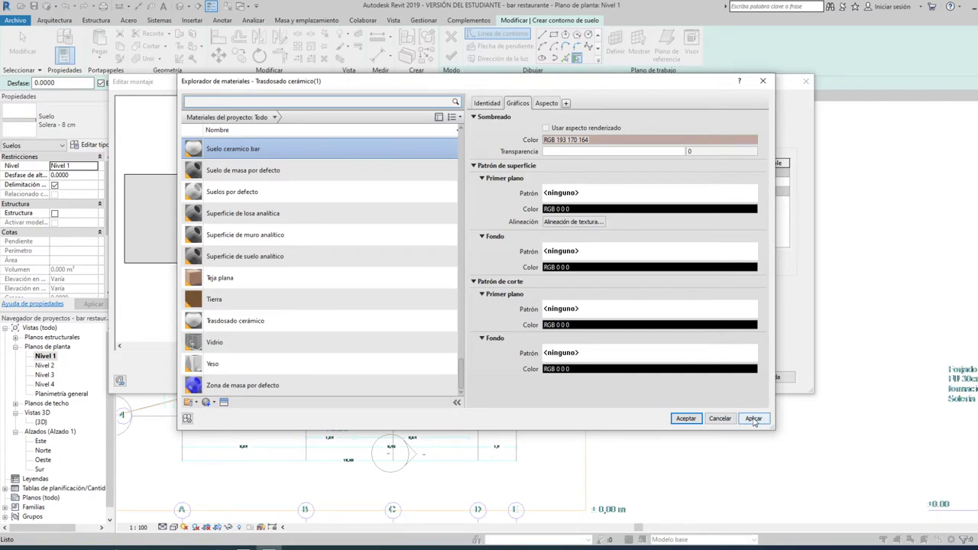
{"action": "left_click", "coordinate": [686, 418]}
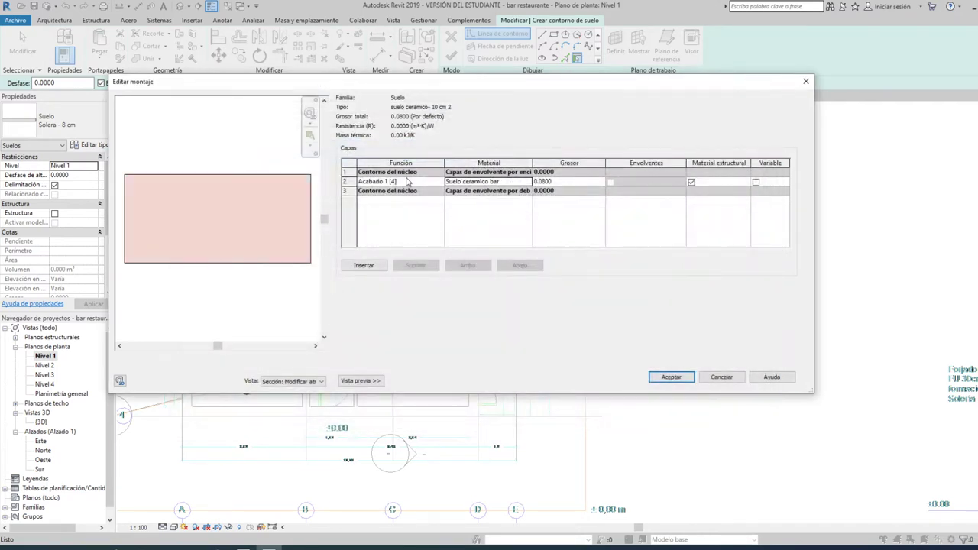
- Insert a new layer below the finish layer as a Substrato layer with Relleno material
{"action": "left_click", "coordinate": [375, 266]}
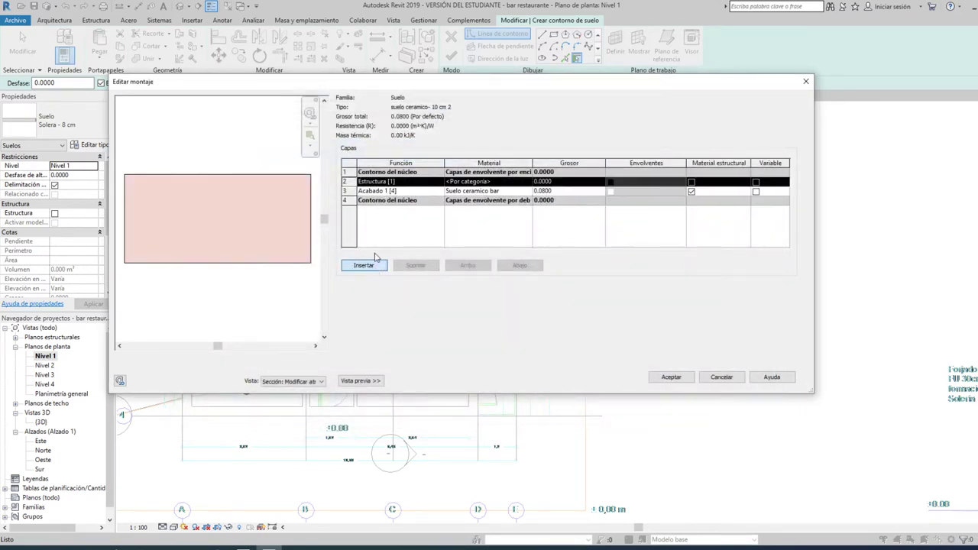
{"action": "left_click", "coordinate": [423, 184]}
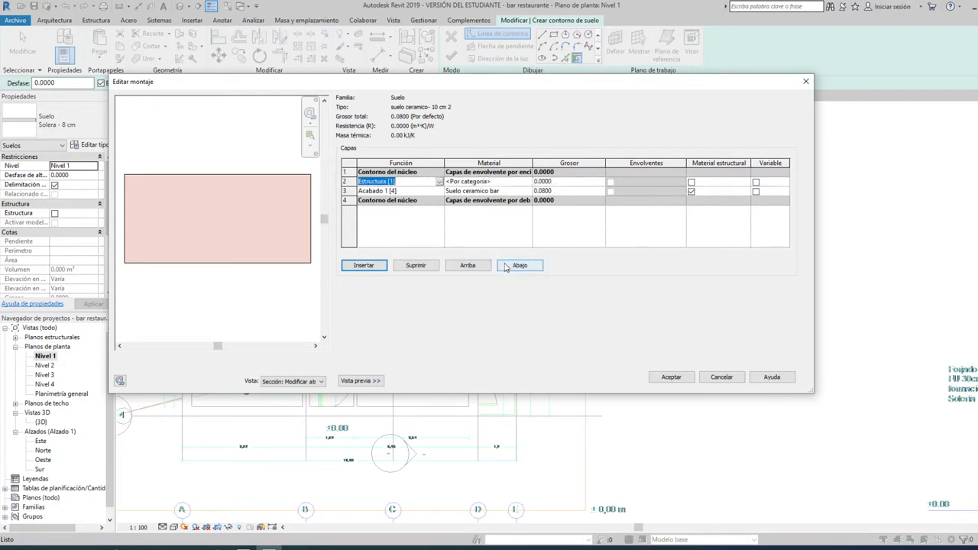
{"action": "left_click", "coordinate": [506, 267]}
{"action": "left_click", "coordinate": [423, 192]}
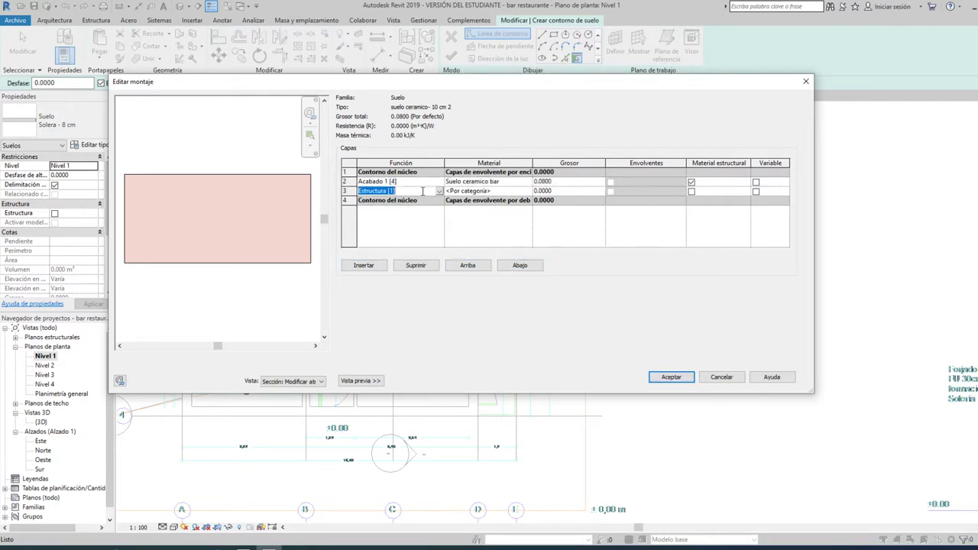
{"action": "left_click", "coordinate": [440, 192]}
{"action": "left_click", "coordinate": [398, 208]}
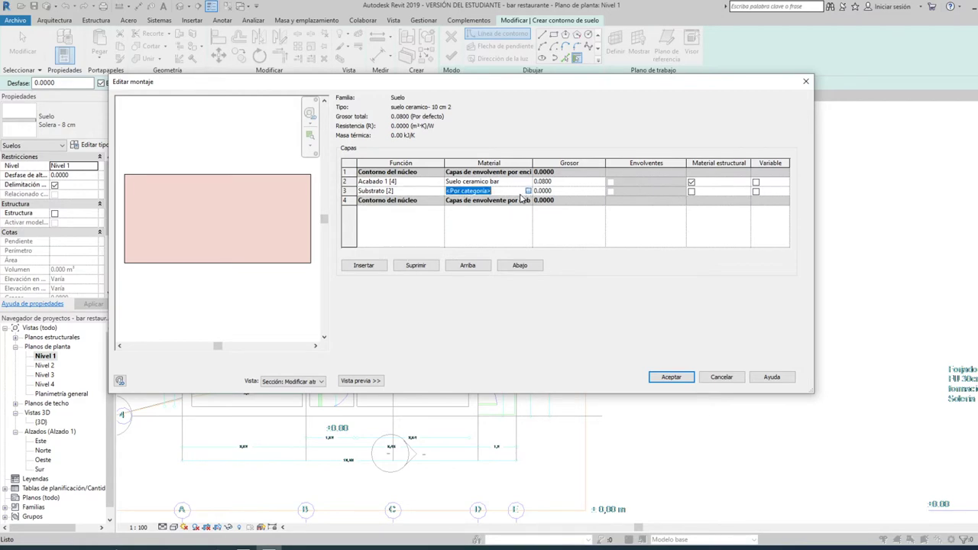
{"action": "left_click", "coordinate": [528, 190]}
{"action": "scroll", "coordinate": [355, 251], "scroll_direction": "down", "scroll_amount": 3}
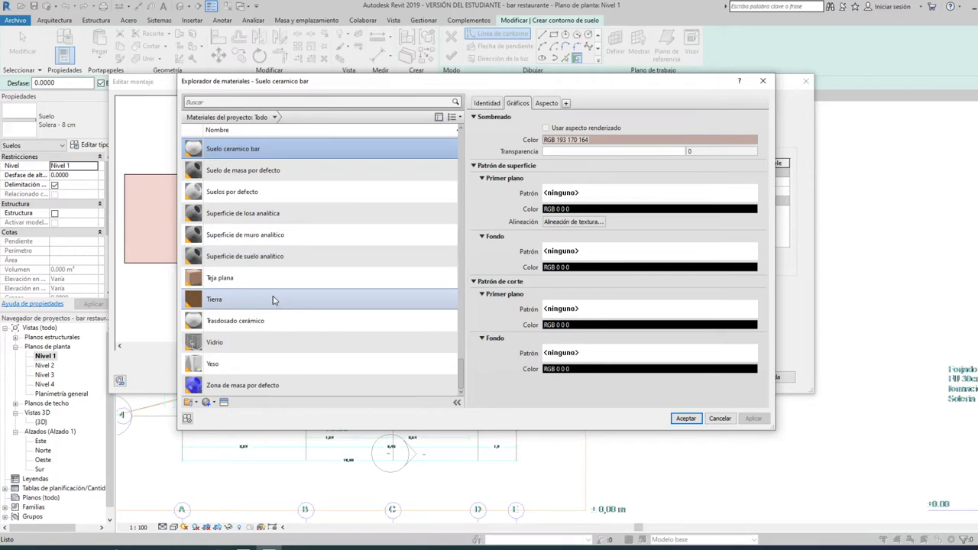
{"action": "scroll", "coordinate": [273, 301], "scroll_direction": "up", "scroll_amount": 3}
{"action": "left_click", "coordinate": [274, 264]}
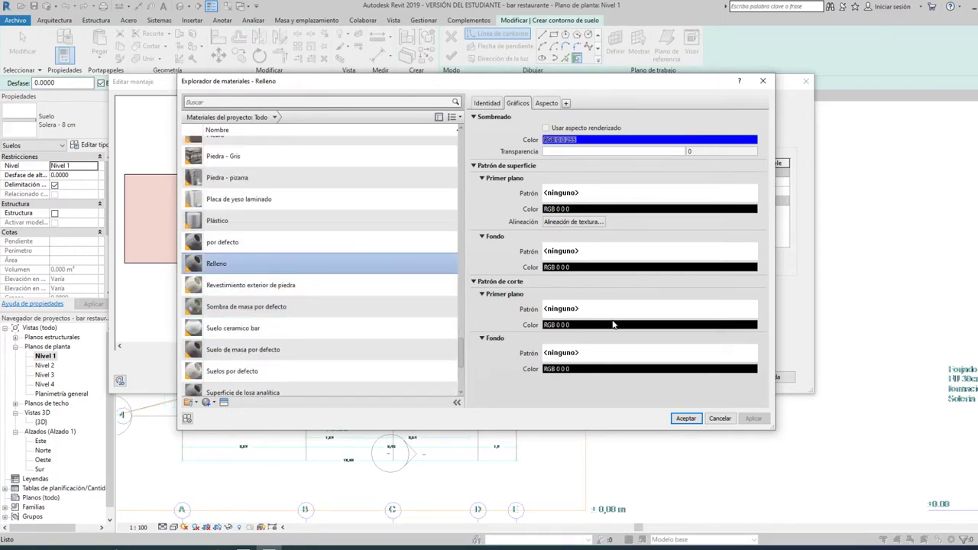
{"action": "left_click", "coordinate": [688, 420]}
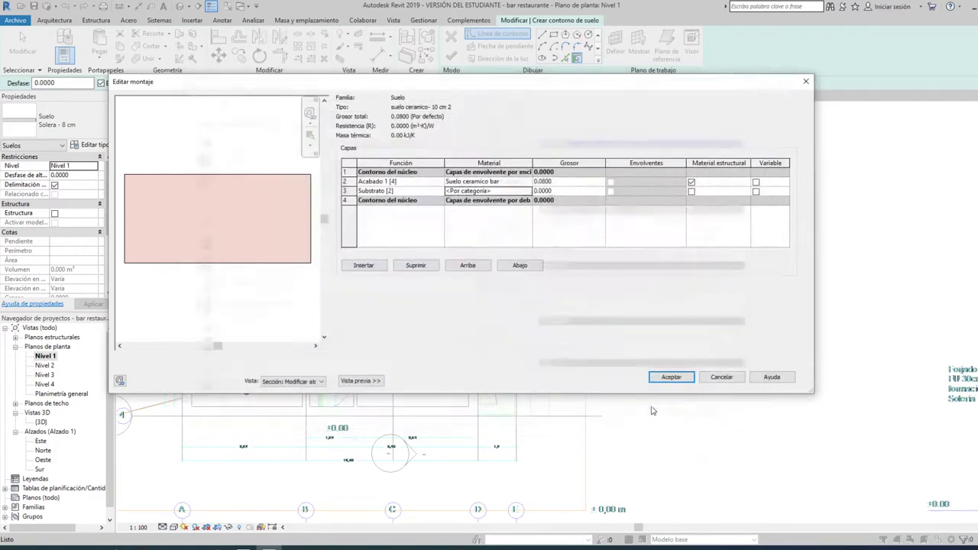
- Make the substrate 0.01 and the finish 0.09 thick, then confirm both dialogs
{"action": "left_click", "coordinate": [543, 182]}
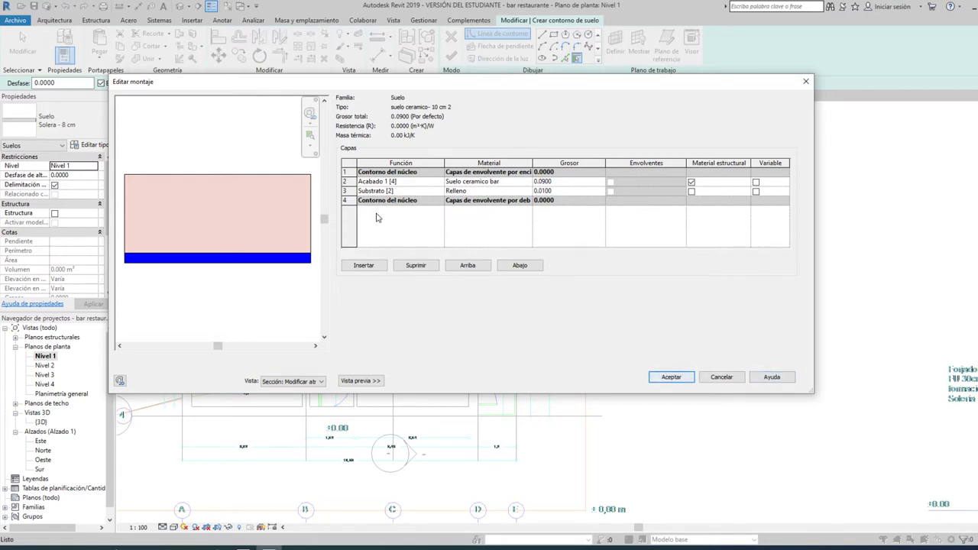
{"action": "left_click", "coordinate": [671, 379]}
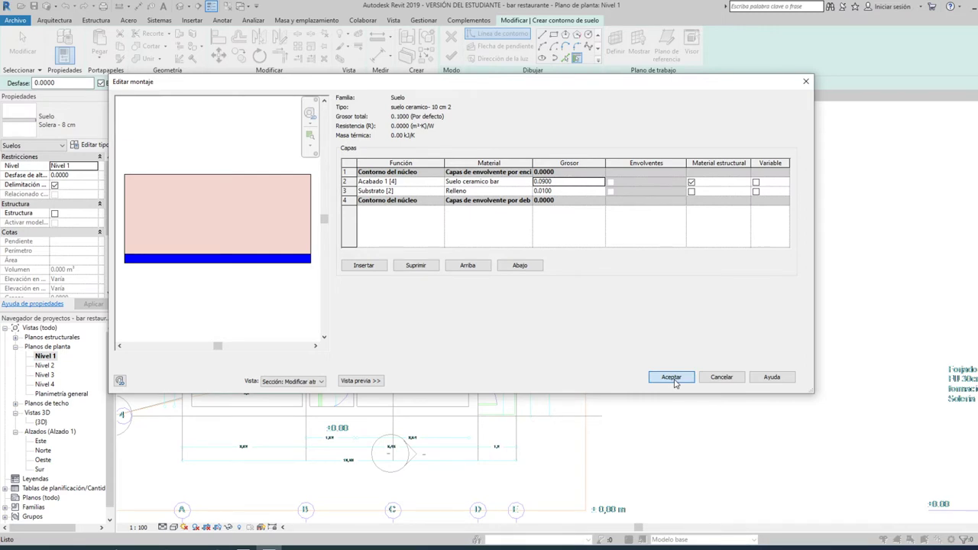
{"action": "left_click", "coordinate": [672, 379]}
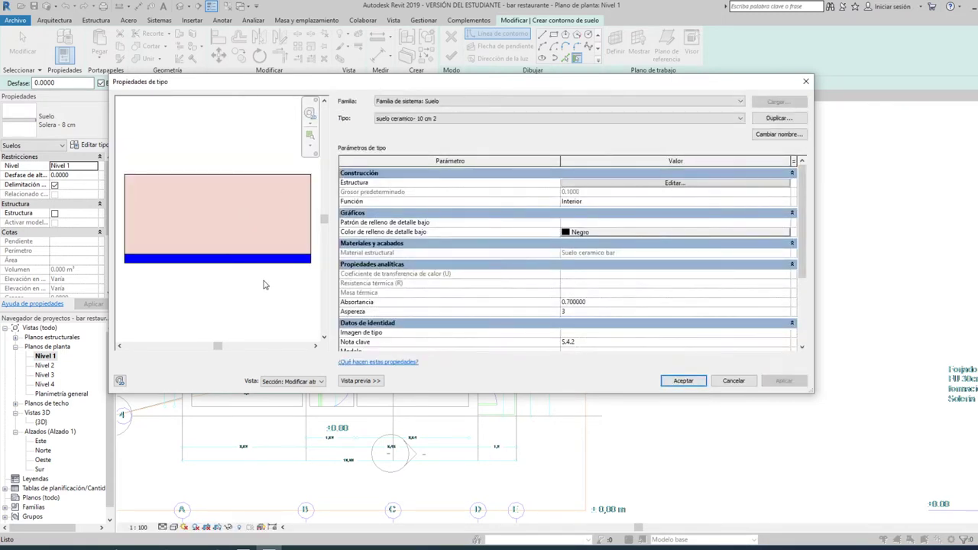
{"action": "left_click", "coordinate": [685, 381]}
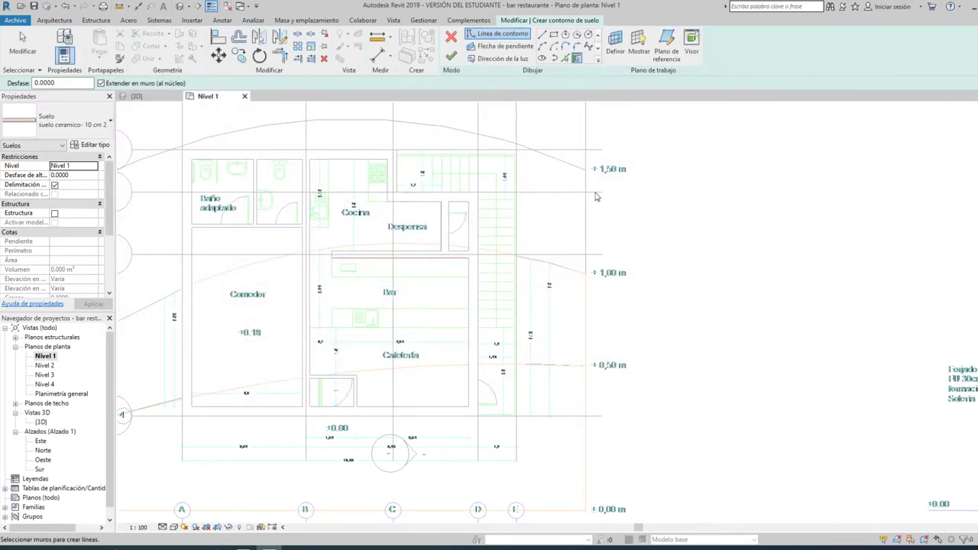
{"action": "scroll", "coordinate": [704, 250], "scroll_direction": "down", "scroll_amount": 2}
{"action": "scroll", "coordinate": [321, 191], "scroll_direction": "up", "scroll_amount": 1}
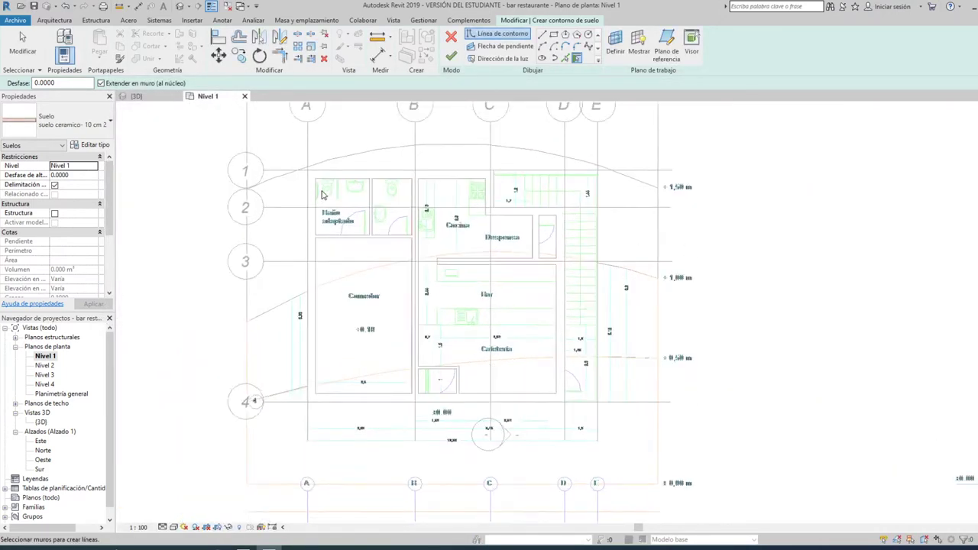
{"action": "scroll", "coordinate": [321, 191], "scroll_direction": "up", "scroll_amount": 1}
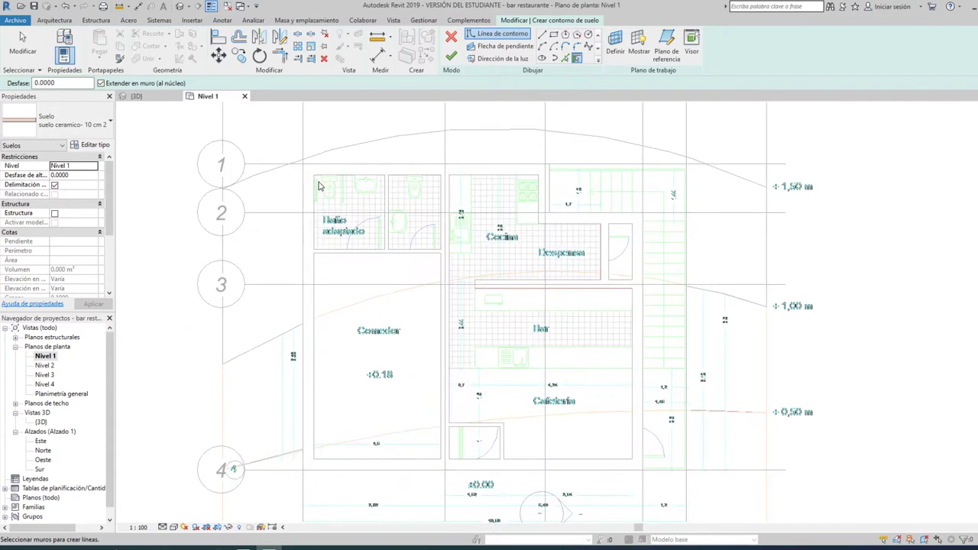
{"action": "left_click", "coordinate": [162, 527]}
{"action": "left_click", "coordinate": [175, 504]}
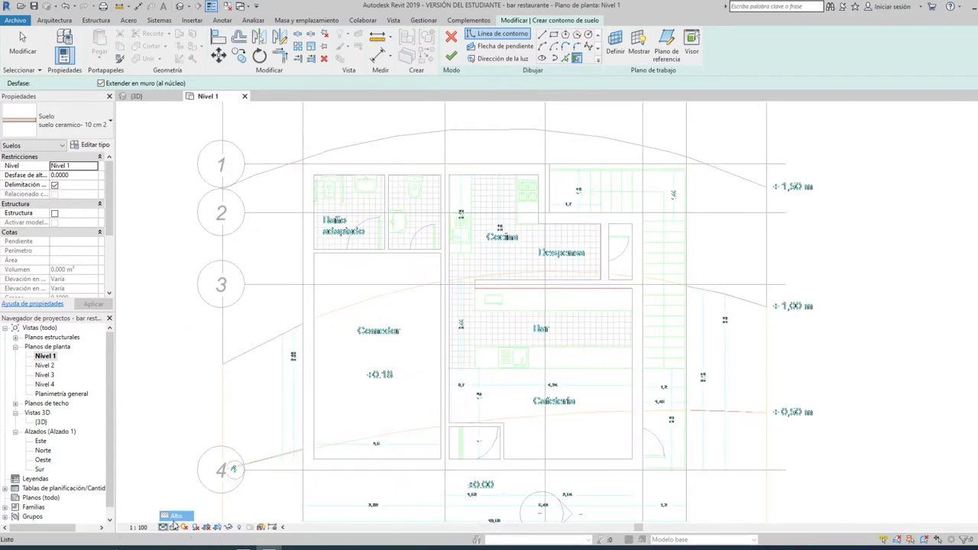
{"action": "left_click", "coordinate": [173, 529]}
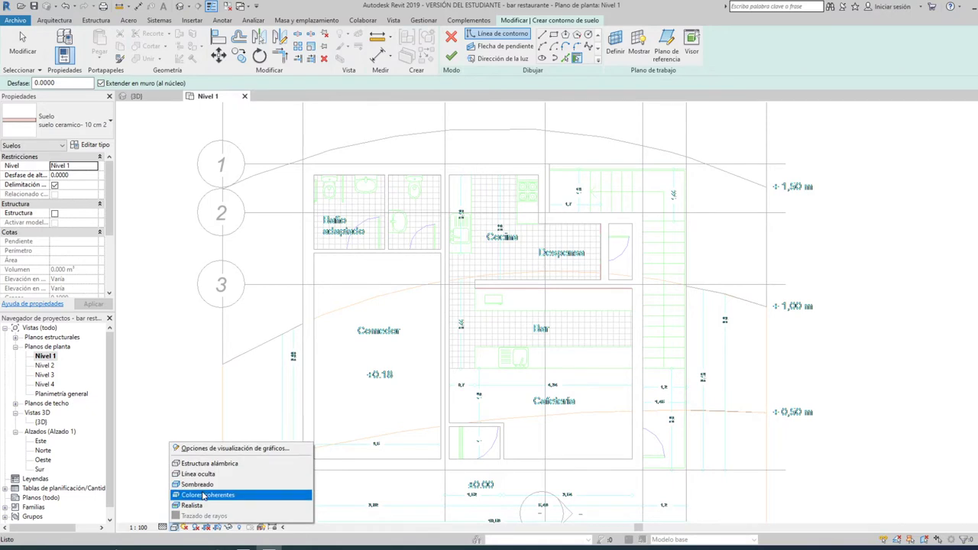
{"action": "left_click", "coordinate": [204, 495]}
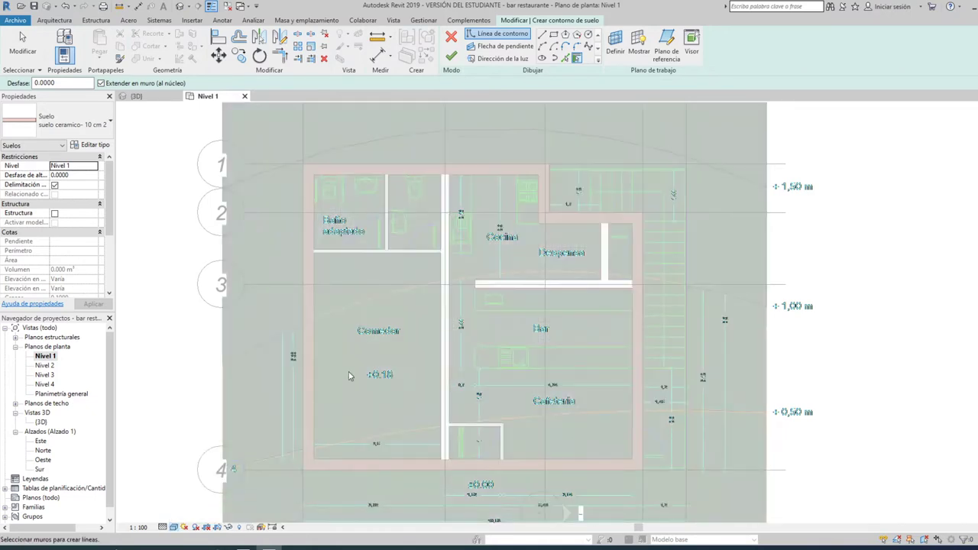
{"action": "left_click", "coordinate": [174, 527]}
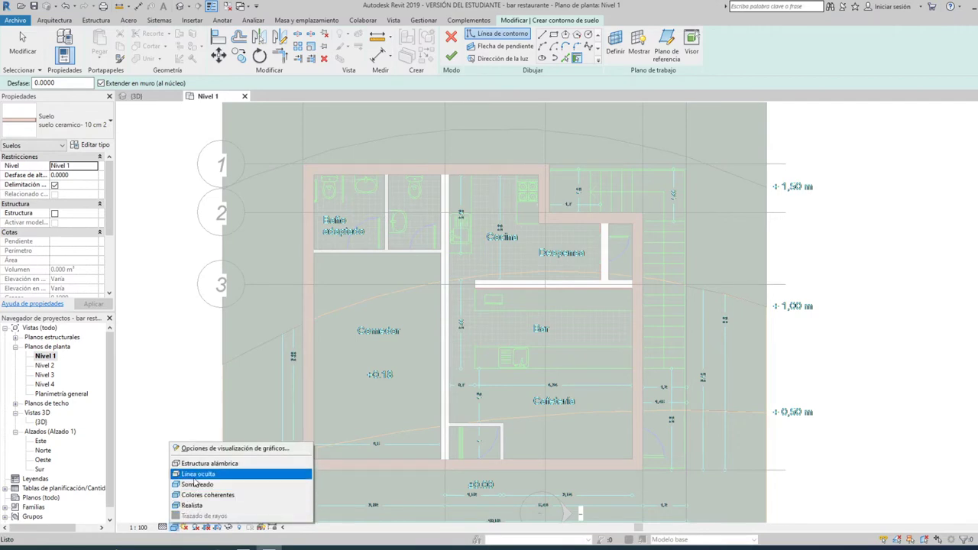
{"action": "left_click", "coordinate": [200, 471]}
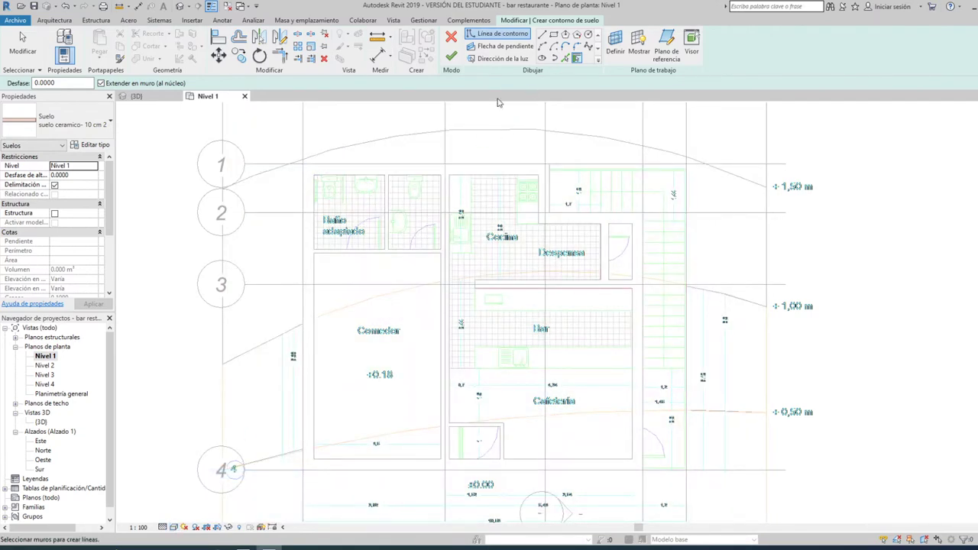
- Start a rectangular boundary at the Baño adaptado wall corner, then cancel it
{"action": "scroll", "coordinate": [375, 245], "scroll_direction": "up", "scroll_amount": 3}
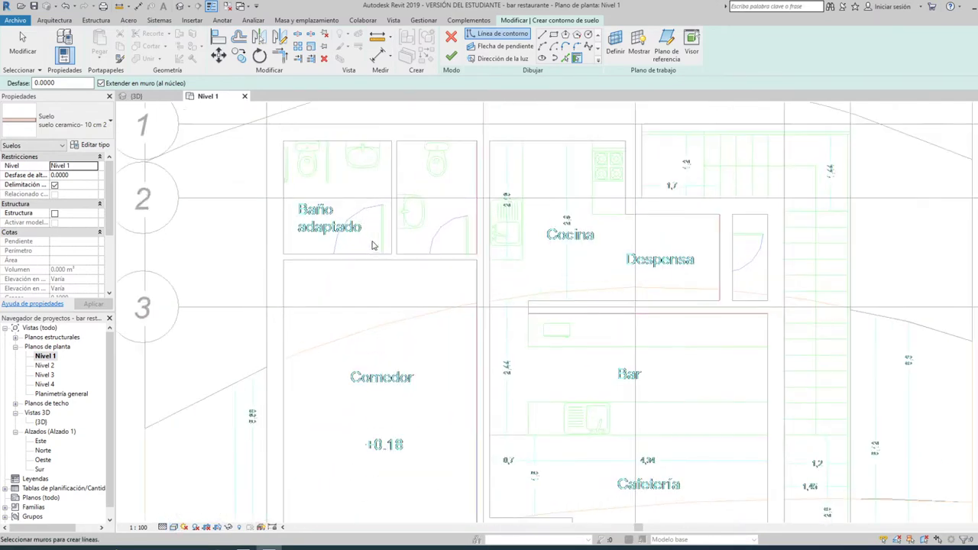
{"action": "scroll", "coordinate": [374, 244], "scroll_direction": "up", "scroll_amount": 1}
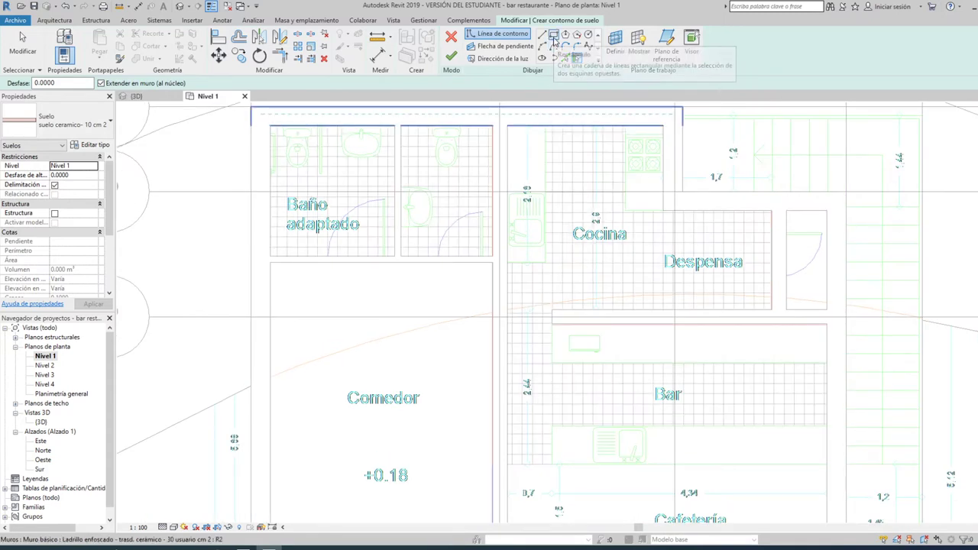
{"action": "left_click", "coordinate": [554, 36]}
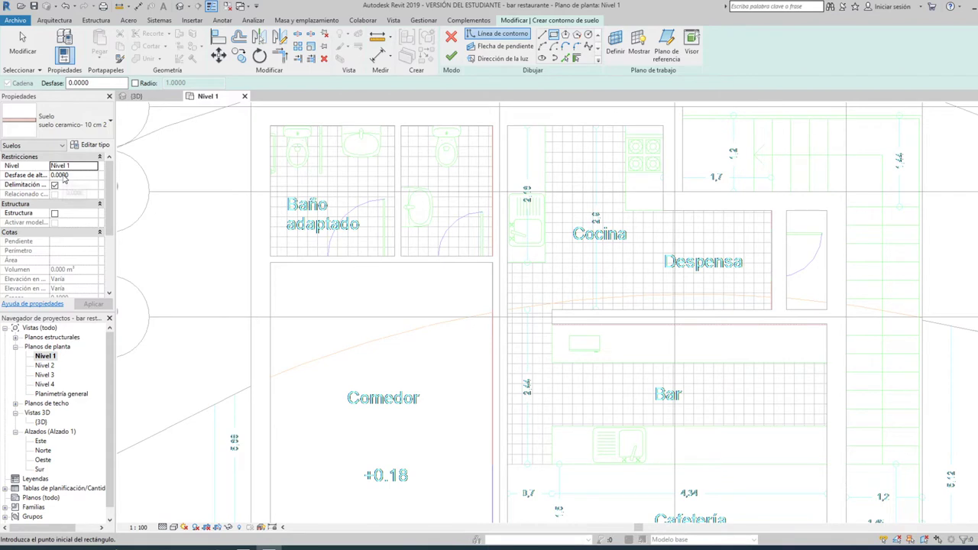
{"action": "left_click", "coordinate": [270, 125]}
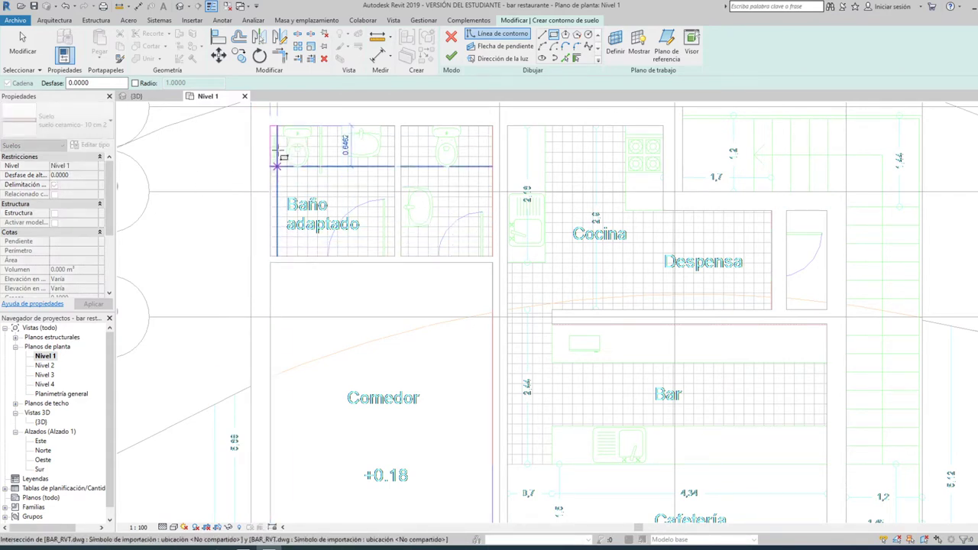
{"action": "scroll", "coordinate": [268, 254], "scroll_direction": "up", "scroll_amount": 3}
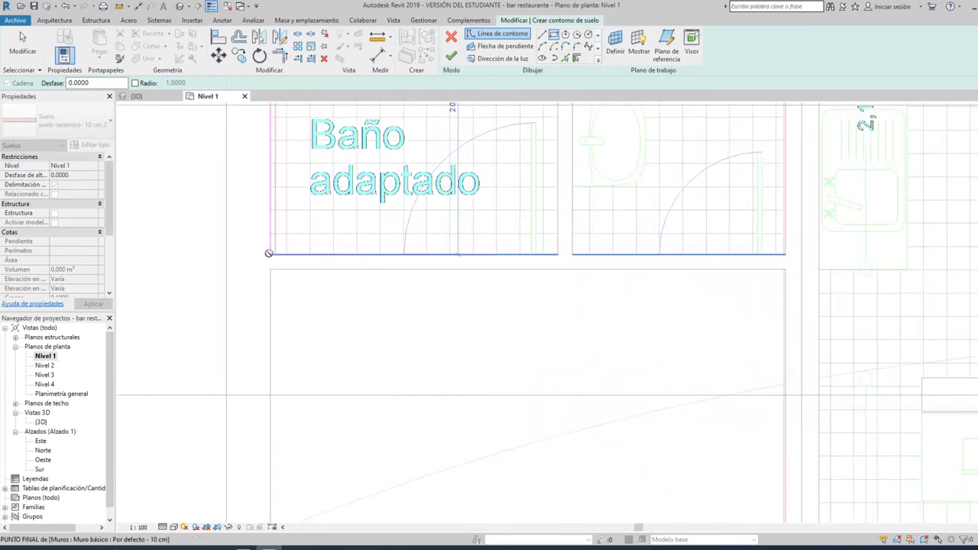
{"action": "scroll", "coordinate": [268, 253], "scroll_direction": "up", "scroll_amount": 2}
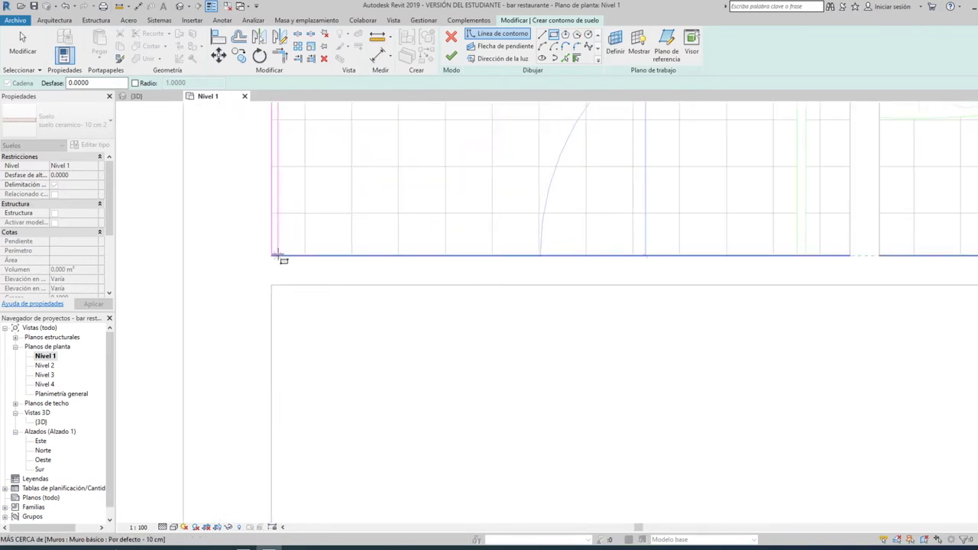
{"action": "key", "text": "Escape"}
{"action": "key", "text": "Escape"}
{"action": "scroll", "coordinate": [280, 273], "scroll_direction": "down", "scroll_amount": 5}
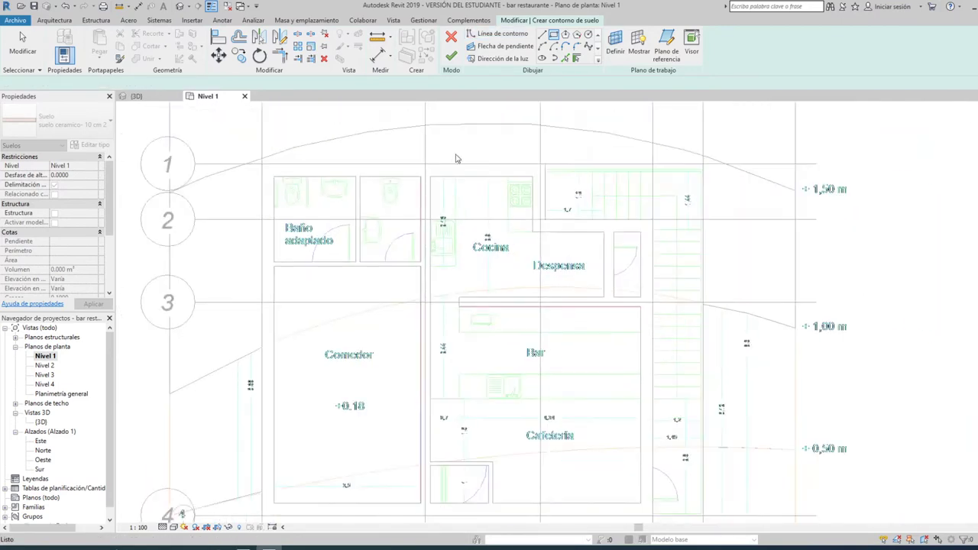
- Draw a straight vertical boundary segment at the Baño adaptado corner, then cancel the line
{"action": "left_click", "coordinate": [544, 35]}
{"action": "scroll", "coordinate": [395, 279], "scroll_direction": "up", "scroll_amount": 1}
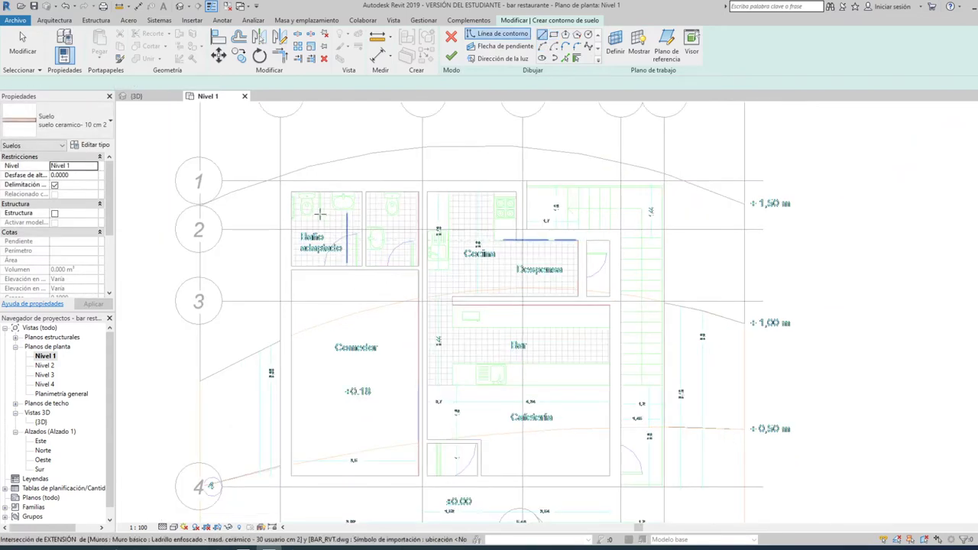
{"action": "scroll", "coordinate": [296, 202], "scroll_direction": "up", "scroll_amount": 1}
{"action": "scroll", "coordinate": [297, 203], "scroll_direction": "up", "scroll_amount": 3}
{"action": "scroll", "coordinate": [272, 168], "scroll_direction": "up", "scroll_amount": 2}
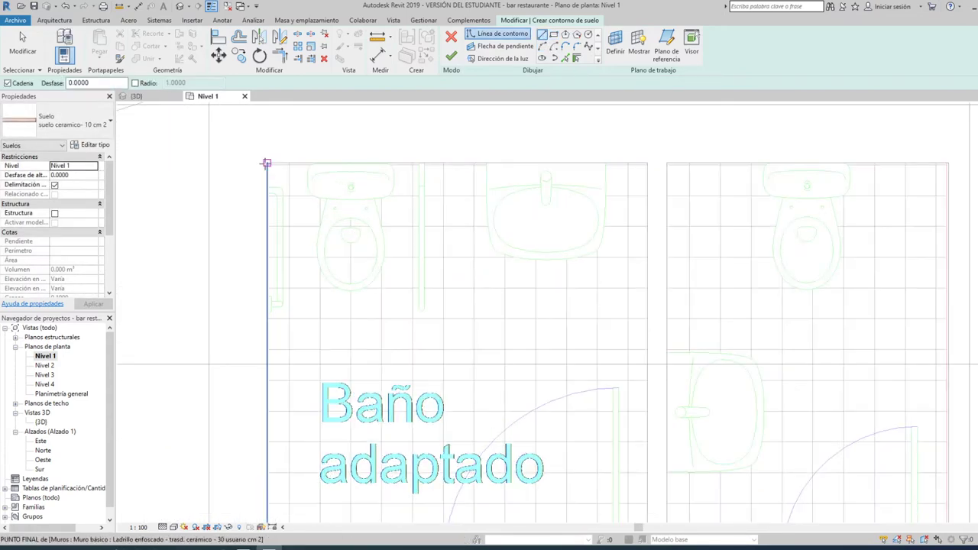
{"action": "scroll", "coordinate": [267, 160], "scroll_direction": "up", "scroll_amount": 2}
{"action": "scroll", "coordinate": [267, 162], "scroll_direction": "up", "scroll_amount": 1}
{"action": "left_click", "coordinate": [267, 165]}
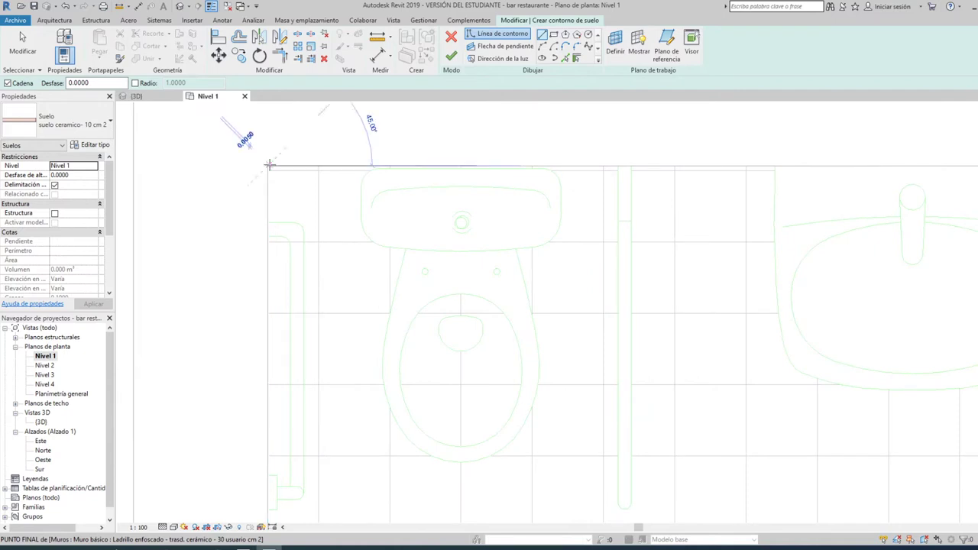
{"action": "scroll", "coordinate": [279, 153], "scroll_direction": "down", "scroll_amount": 4}
{"action": "scroll", "coordinate": [269, 324], "scroll_direction": "up", "scroll_amount": 2}
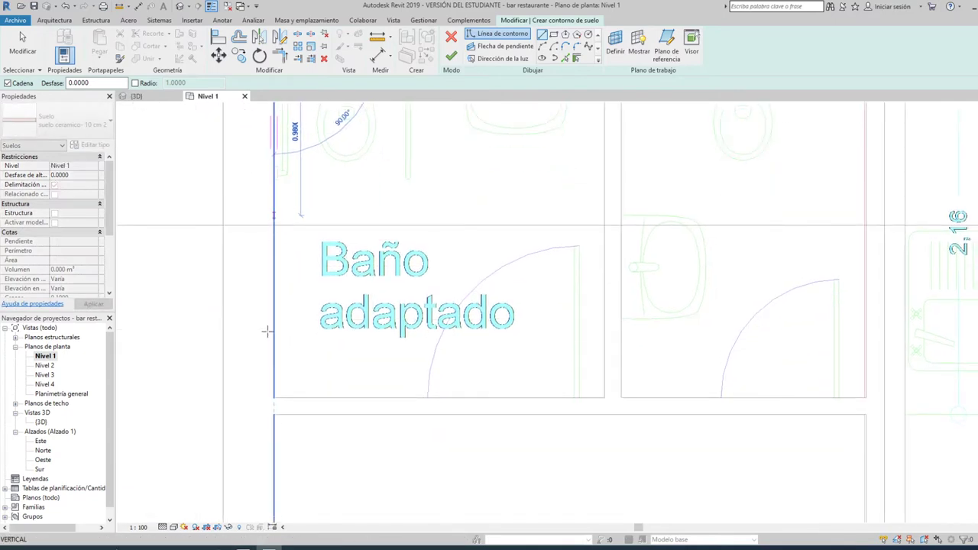
{"action": "left_click", "coordinate": [272, 395]}
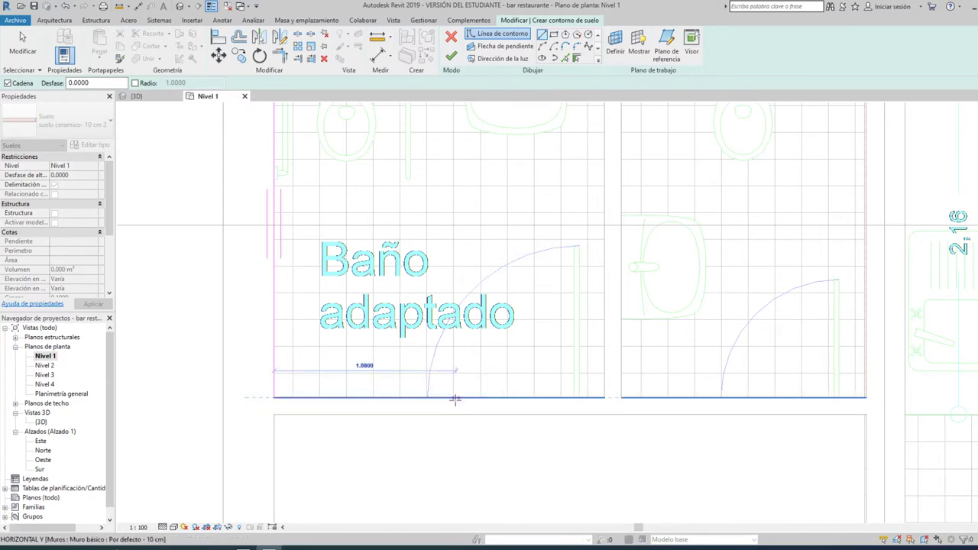
{"action": "key", "text": "Escape"}
{"action": "key", "text": "Escape"}
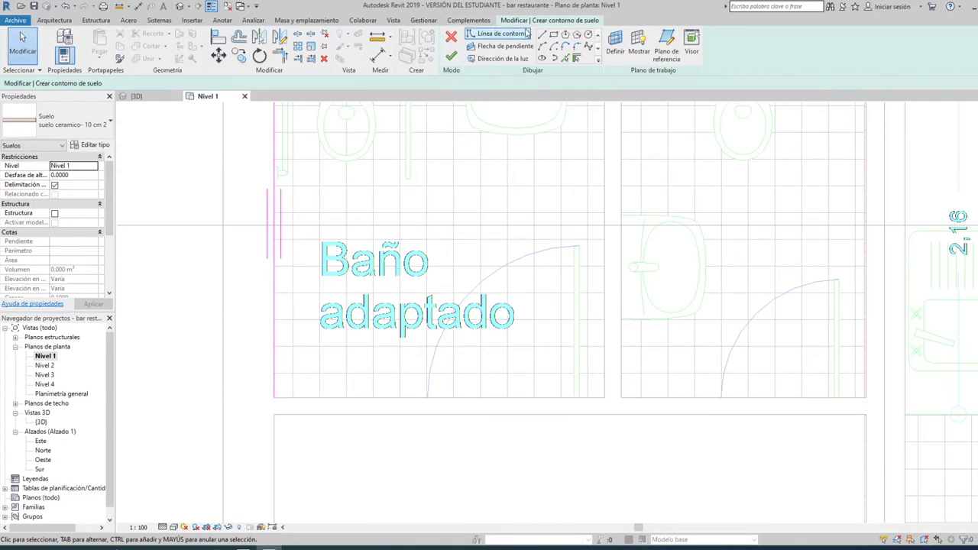
- Redraw the Baño adaptado boundary and try finishing the floor, which raises the closed-loop error
{"action": "left_click", "coordinate": [497, 34]}
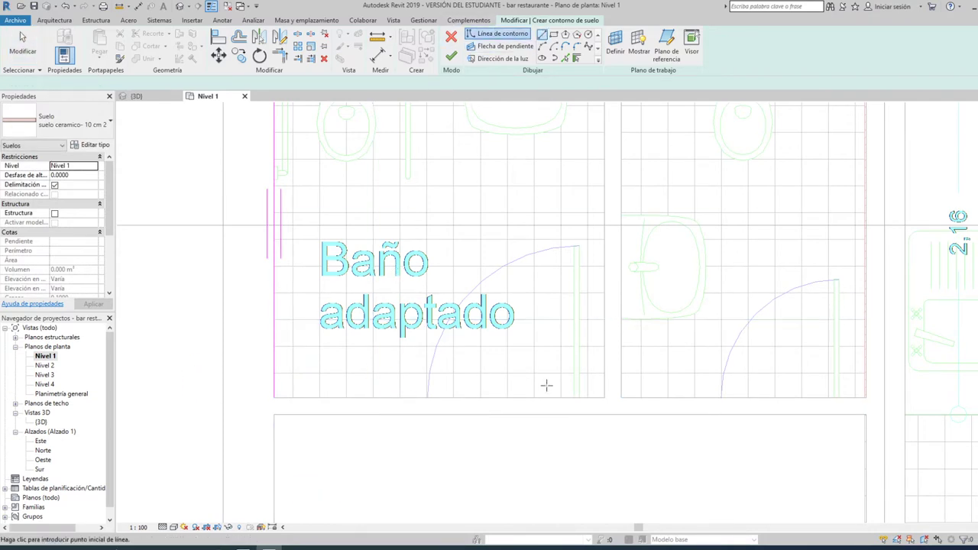
{"action": "scroll", "coordinate": [593, 409], "scroll_direction": "down", "scroll_amount": 3}
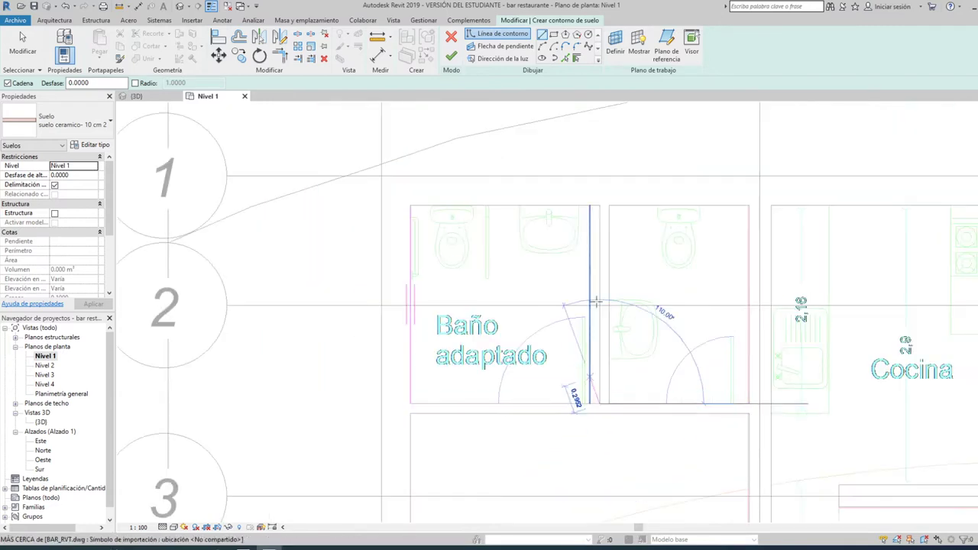
{"action": "left_click", "coordinate": [411, 207]}
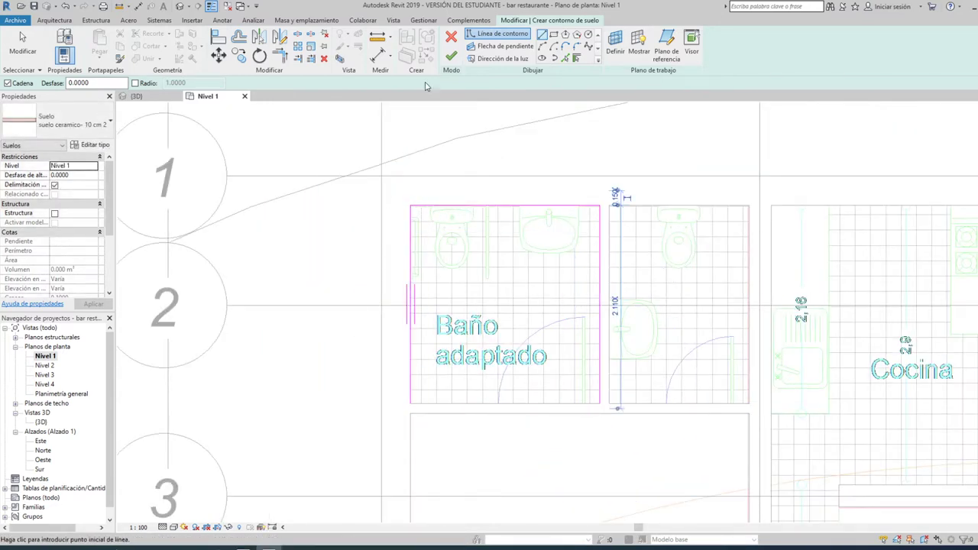
{"action": "left_click", "coordinate": [451, 57]}
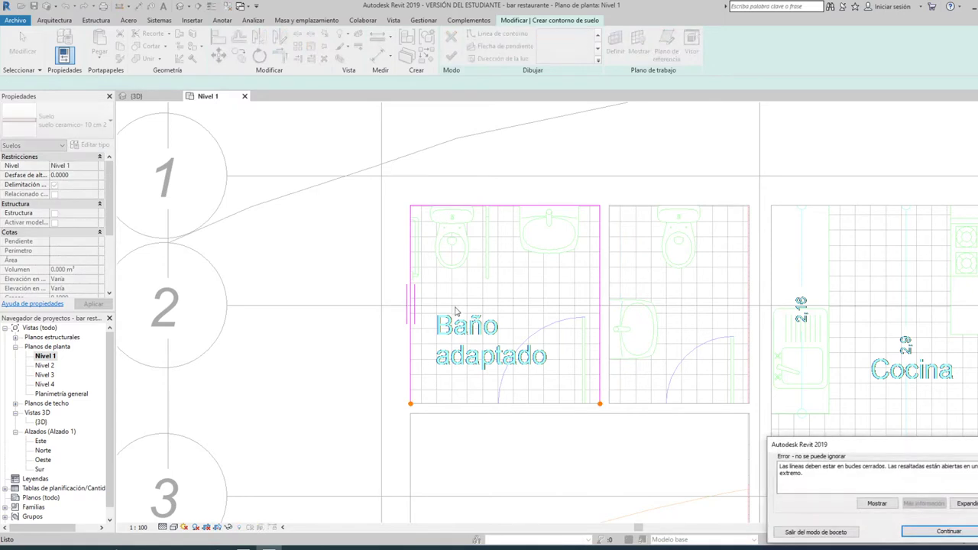
- Dismiss the closed-loop error and delete the left and right Baño adaptado boundary lines
{"action": "left_click", "coordinate": [923, 532]}
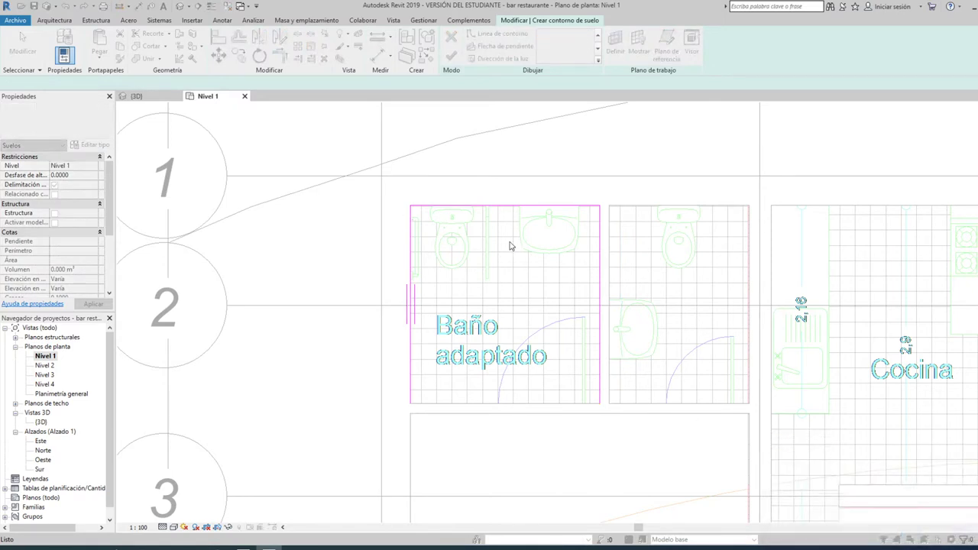
{"action": "left_click", "coordinate": [410, 305]}
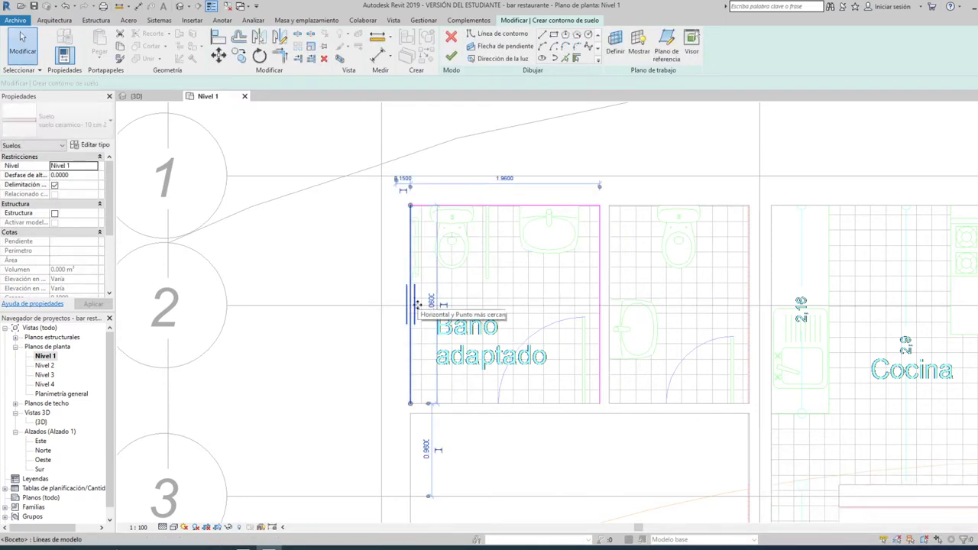
{"action": "key", "text": "Delete"}
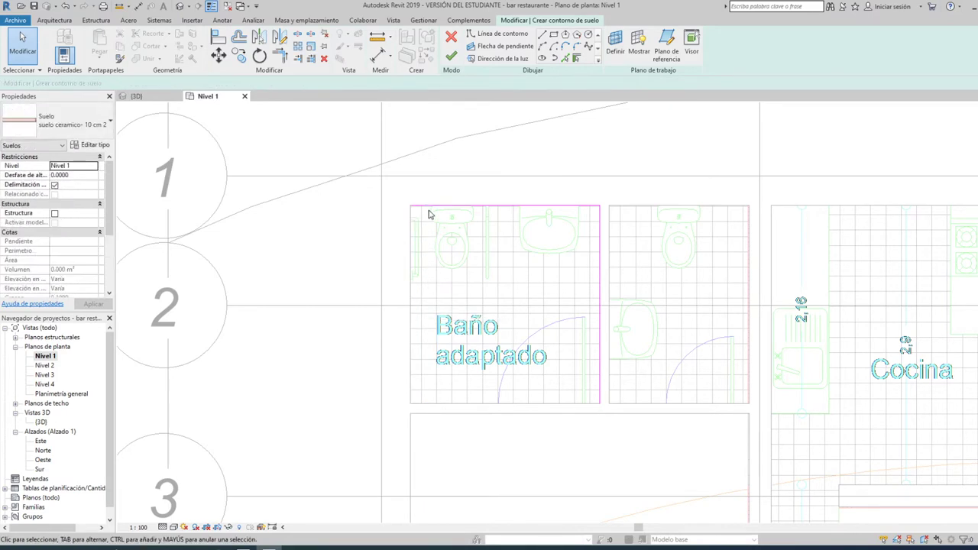
{"action": "left_click", "coordinate": [600, 281]}
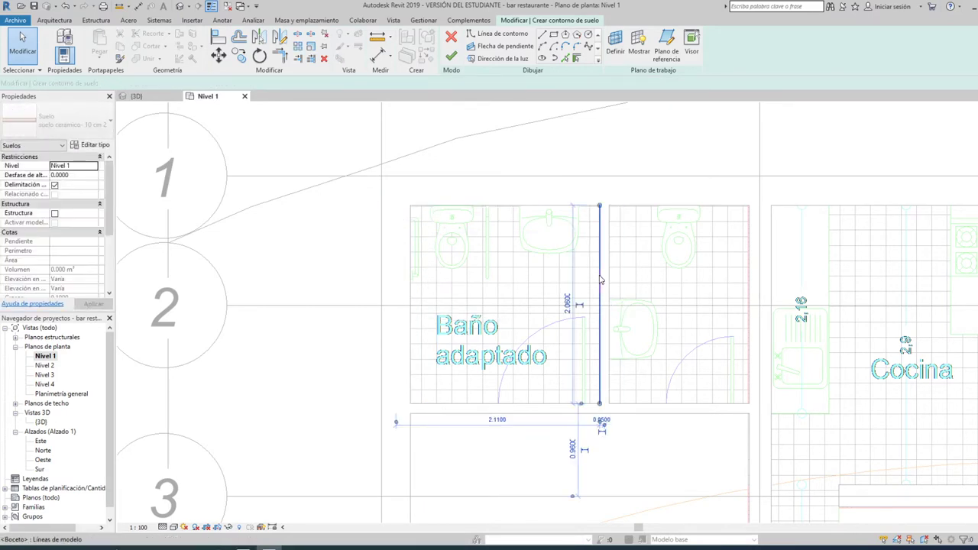
{"action": "key", "text": "Delete"}
{"action": "scroll", "coordinate": [501, 260], "scroll_direction": "down", "scroll_amount": 3}
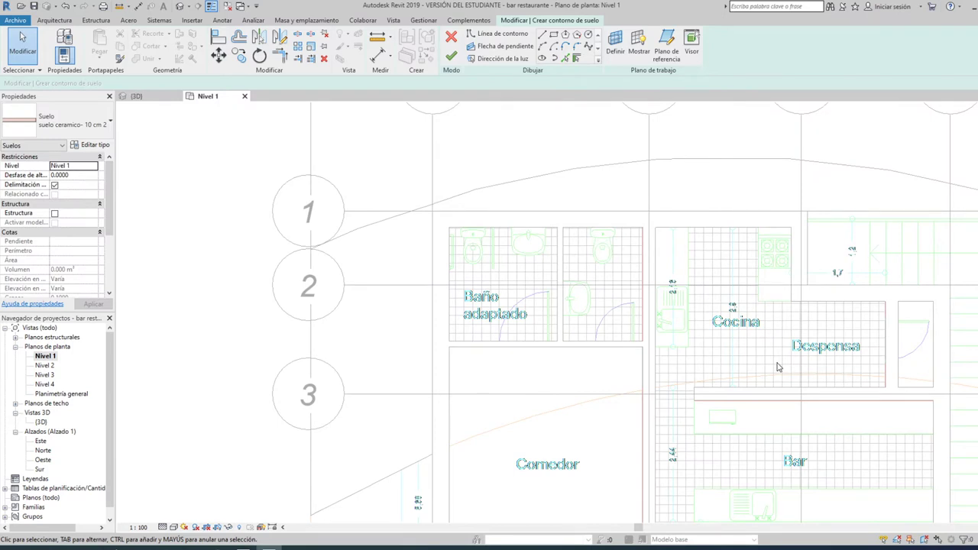
{"action": "middle_click_drag", "start_coordinate": [775, 372], "coordinate": [741, 367]}
{"action": "scroll", "coordinate": [719, 358], "scroll_direction": "down", "scroll_amount": 2}
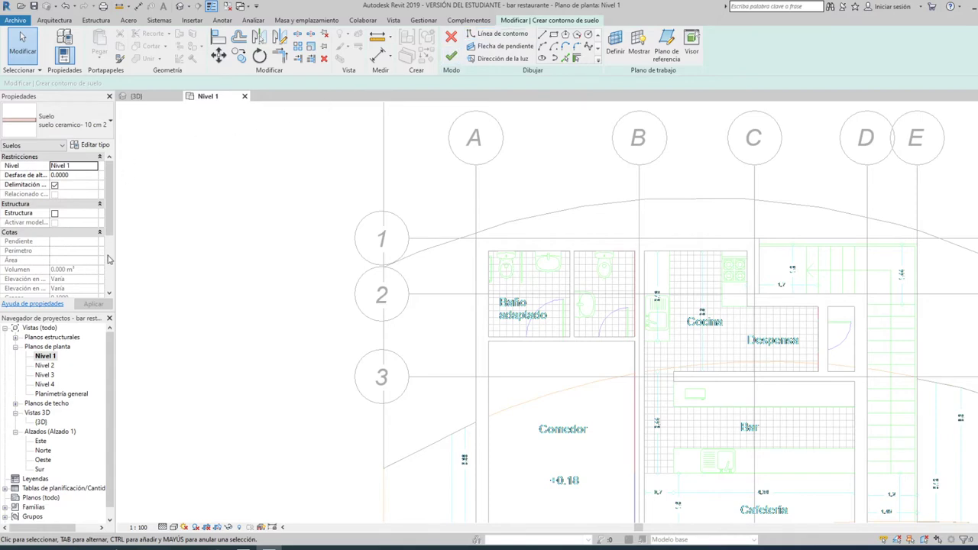
- Begin the boundary lines at Cocina's corner and trace its top edge to the right wall
{"action": "left_click", "coordinate": [544, 36]}
{"action": "left_click", "coordinate": [645, 337]}
{"action": "scroll", "coordinate": [644, 253], "scroll_direction": "up", "scroll_amount": 2}
{"action": "scroll", "coordinate": [645, 252], "scroll_direction": "up", "scroll_amount": 2}
{"action": "scroll", "coordinate": [646, 245], "scroll_direction": "up", "scroll_amount": 2}
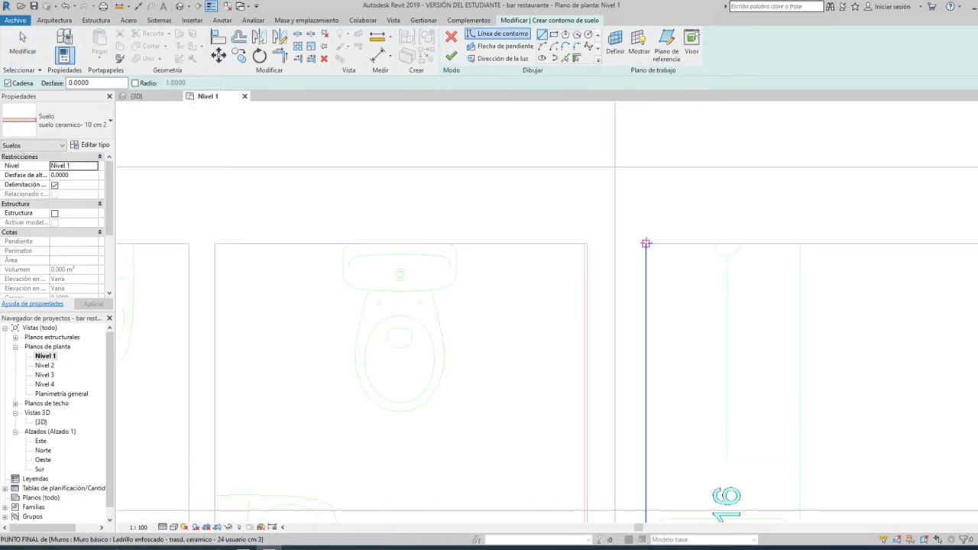
{"action": "left_click", "coordinate": [646, 243]}
{"action": "scroll", "coordinate": [646, 243], "scroll_direction": "down", "scroll_amount": 2}
{"action": "scroll", "coordinate": [616, 242], "scroll_direction": "down", "scroll_amount": 2}
{"action": "scroll", "coordinate": [618, 244], "scroll_direction": "down", "scroll_amount": 2}
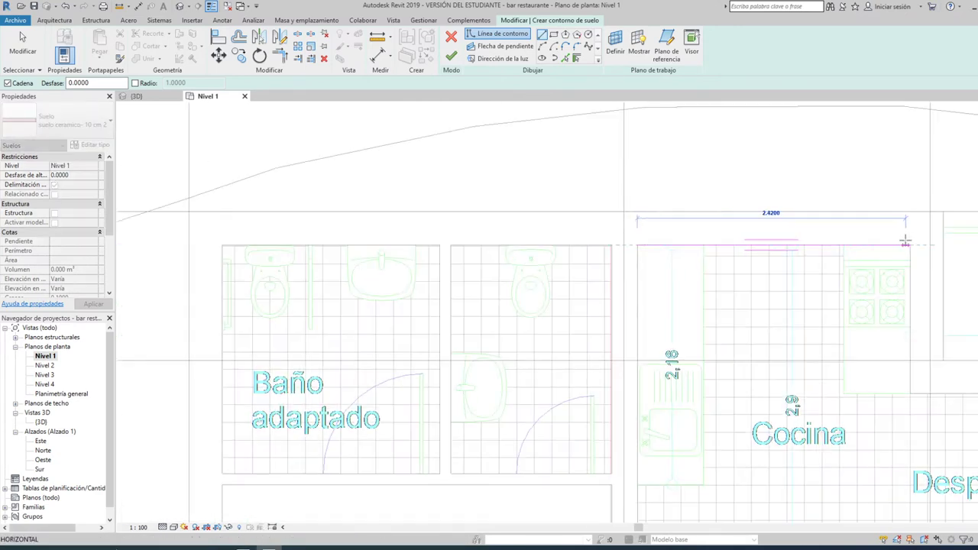
{"action": "left_click", "coordinate": [908, 244]}
- Continue the boundary around Despensa's top, right side and bottom
{"action": "middle_click_drag", "start_coordinate": [910, 337], "coordinate": [595, 283]}
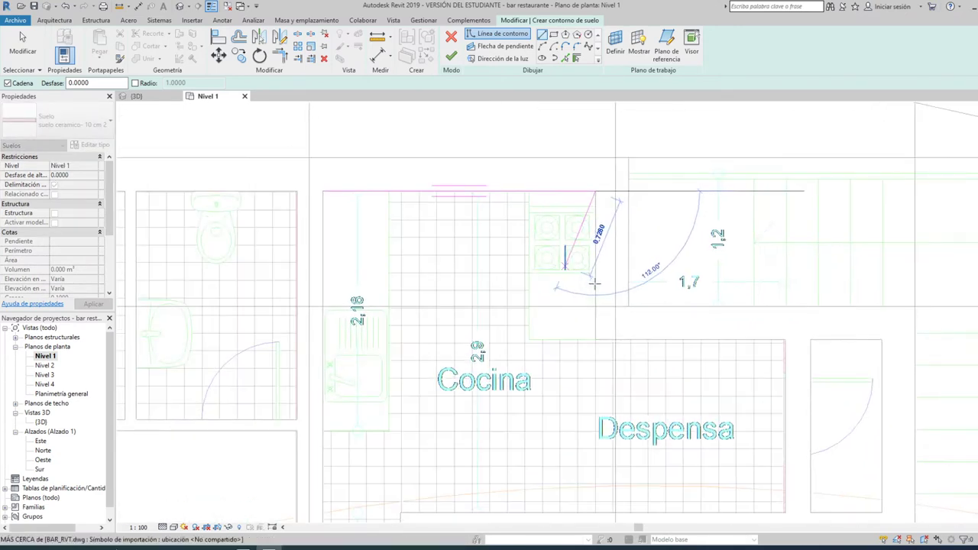
{"action": "left_click", "coordinate": [616, 338]}
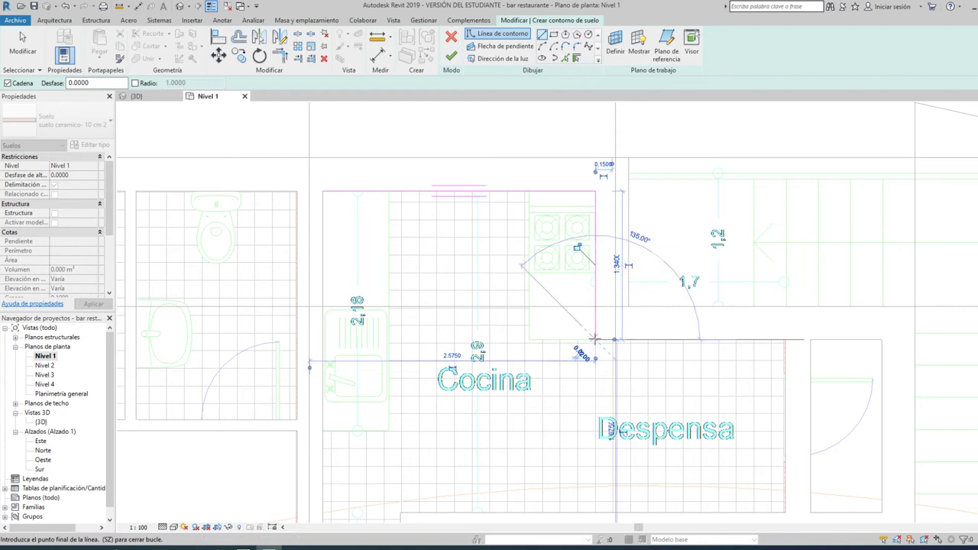
{"action": "left_click", "coordinate": [785, 339]}
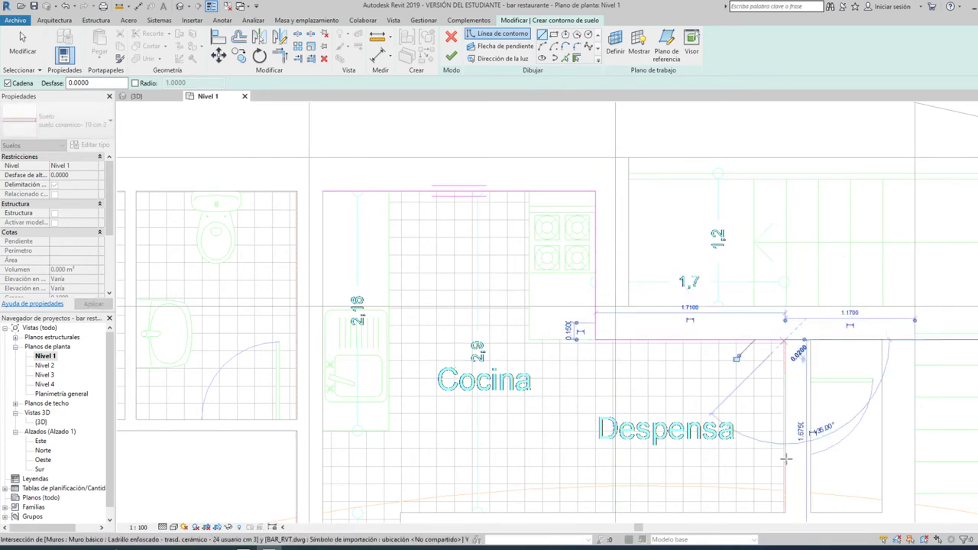
{"action": "left_click", "coordinate": [785, 512]}
{"action": "middle_click_drag", "start_coordinate": [785, 512], "coordinate": [820, 273]}
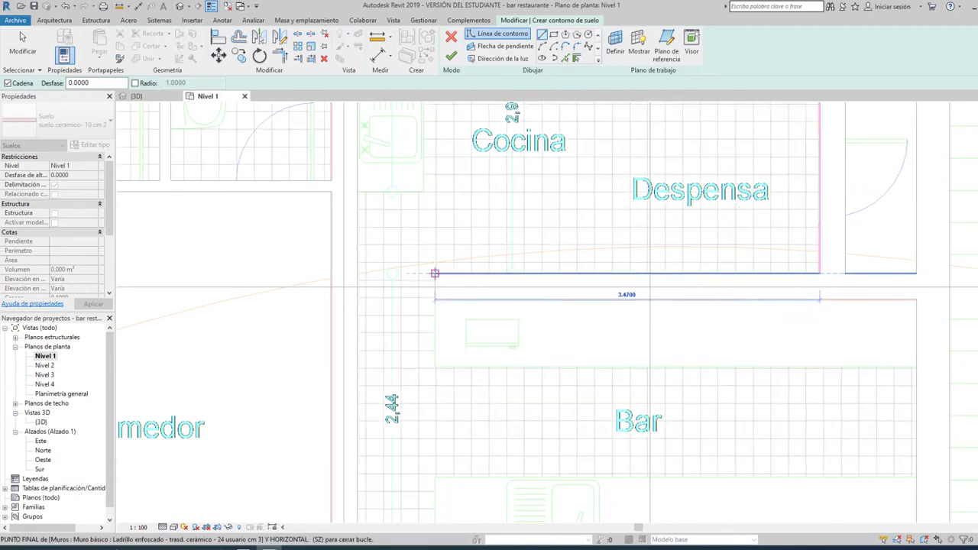
{"action": "left_click", "coordinate": [435, 298]}
{"action": "scroll", "coordinate": [435, 299], "scroll_direction": "up", "scroll_amount": 3}
{"action": "scroll", "coordinate": [436, 291], "scroll_direction": "up", "scroll_amount": 2}
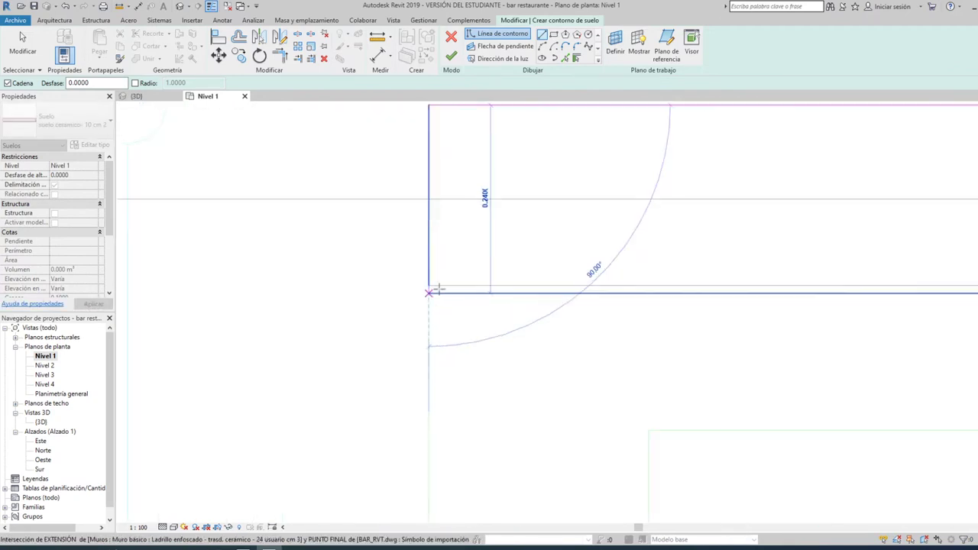
{"action": "scroll", "coordinate": [437, 283], "scroll_direction": "down", "scroll_amount": 2}
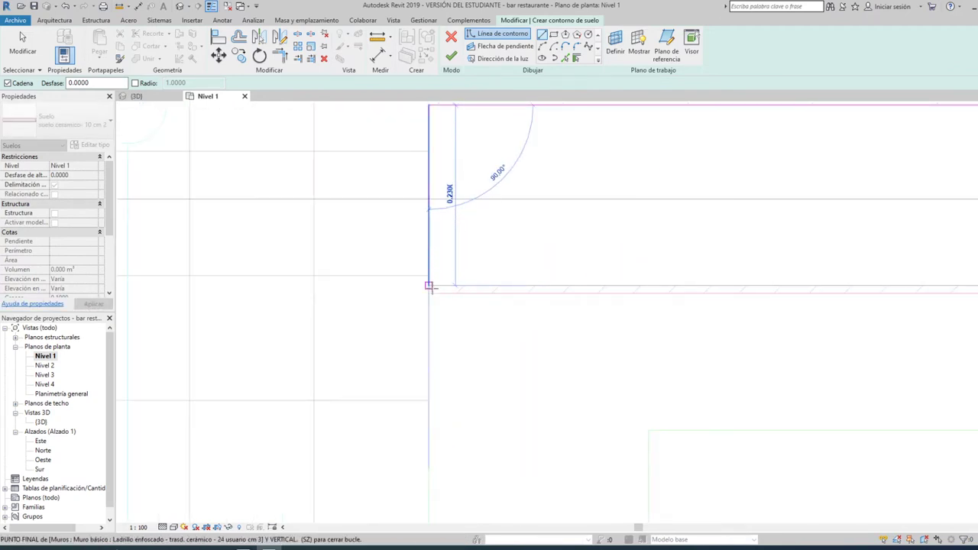
{"action": "scroll", "coordinate": [409, 256], "scroll_direction": "down", "scroll_amount": 1}
{"action": "scroll", "coordinate": [410, 256], "scroll_direction": "down", "scroll_amount": 2}
{"action": "scroll", "coordinate": [410, 256], "scroll_direction": "down", "scroll_amount": 2}
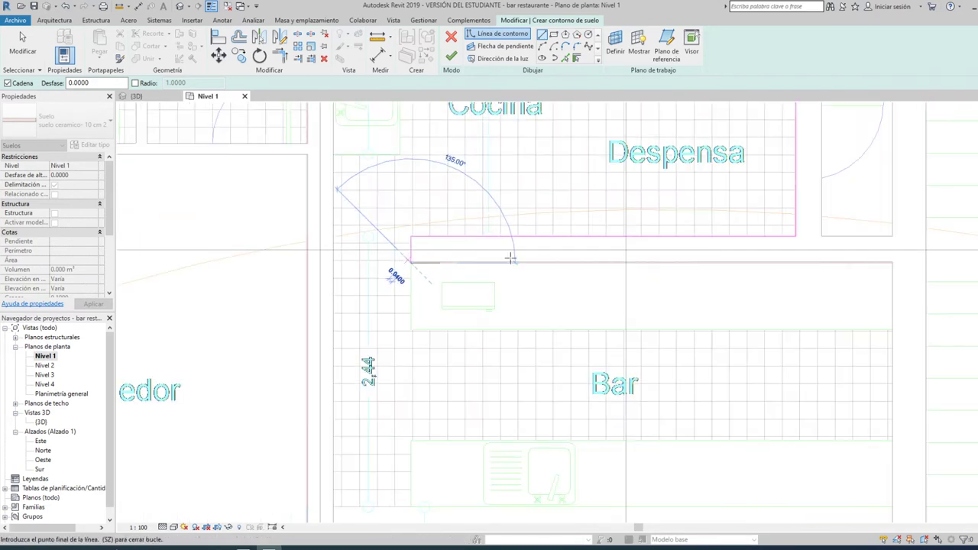
- Trace the Bar's 4.30, 2.20 and 5.04 edges, close the loop and create the floor
{"action": "left_click", "coordinate": [889, 263]}
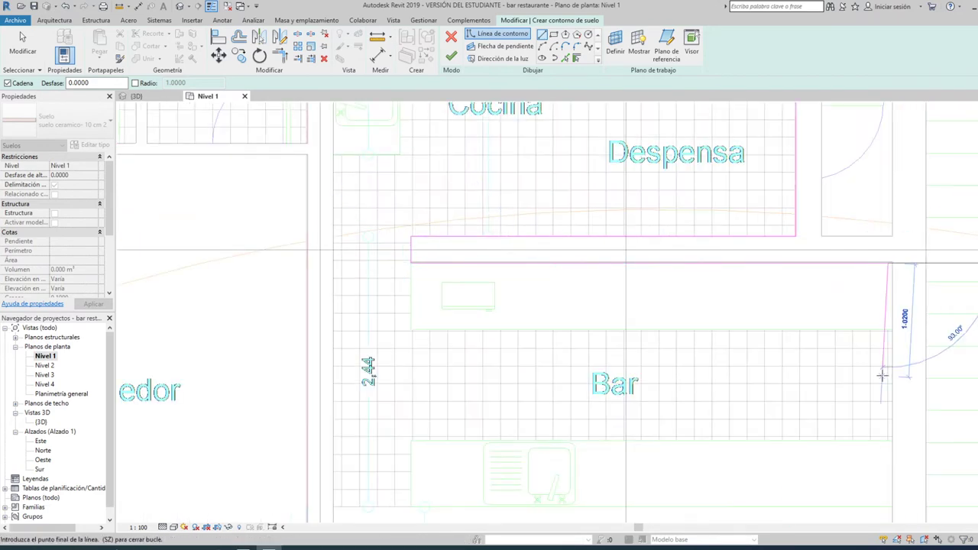
{"action": "middle_click_drag", "start_coordinate": [893, 507], "coordinate": [866, 387]}
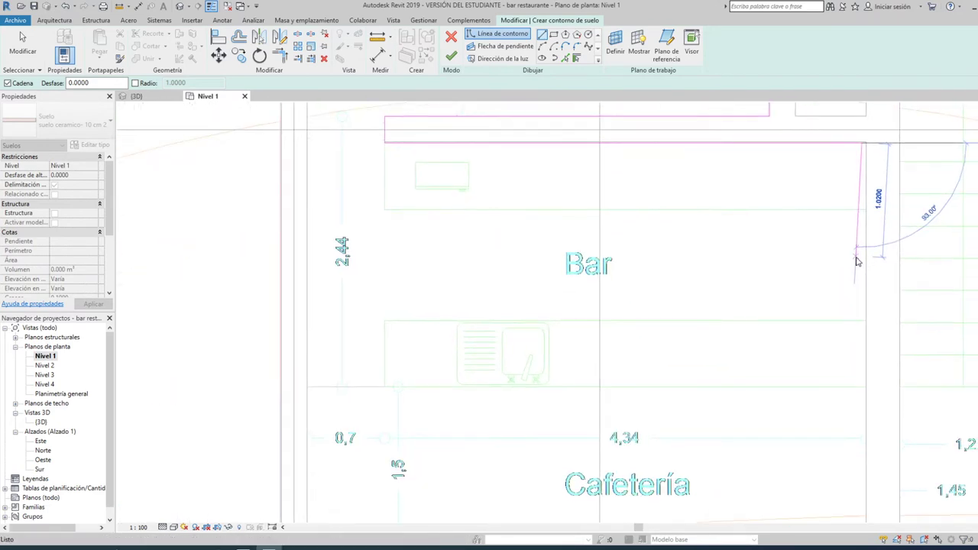
{"action": "left_click", "coordinate": [866, 387]}
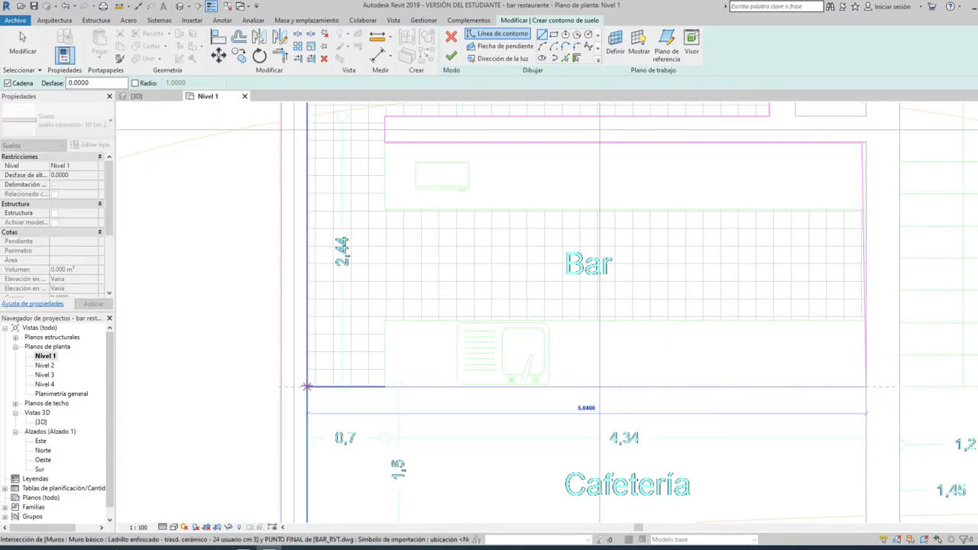
{"action": "left_click", "coordinate": [307, 387]}
{"action": "scroll", "coordinate": [317, 397], "scroll_direction": "down", "scroll_amount": 2}
{"action": "scroll", "coordinate": [321, 378], "scroll_direction": "down", "scroll_amount": 1}
{"action": "scroll", "coordinate": [314, 230], "scroll_direction": "up", "scroll_amount": 4}
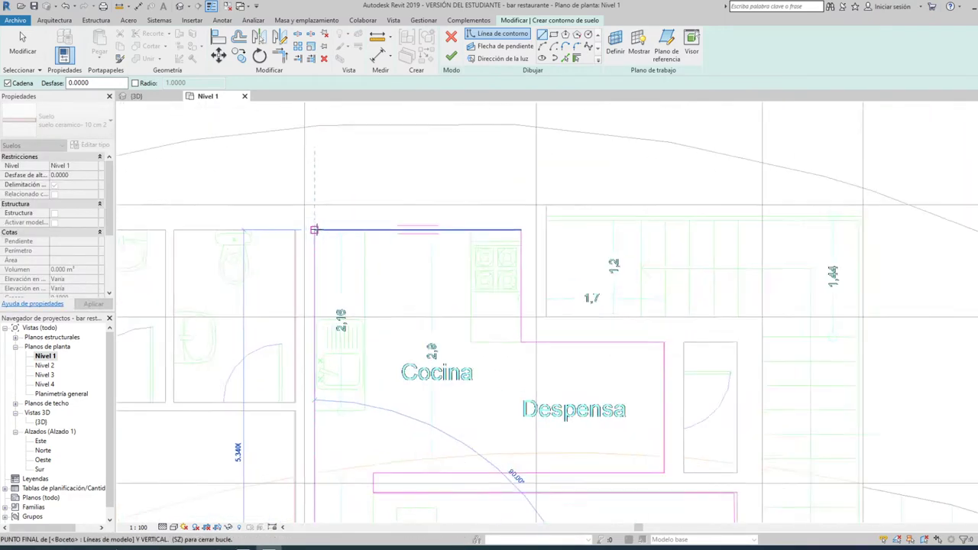
{"action": "left_click", "coordinate": [315, 230]}
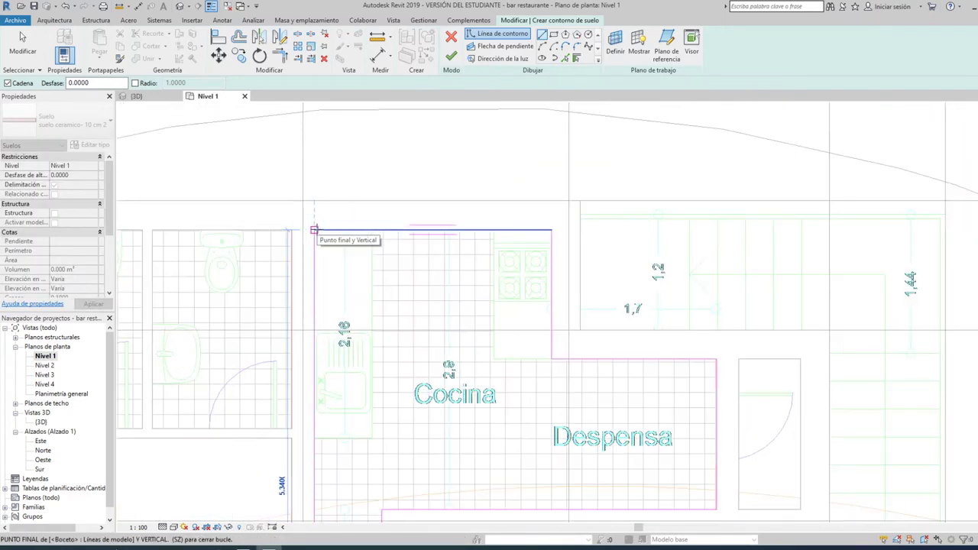
{"action": "left_click", "coordinate": [452, 57]}
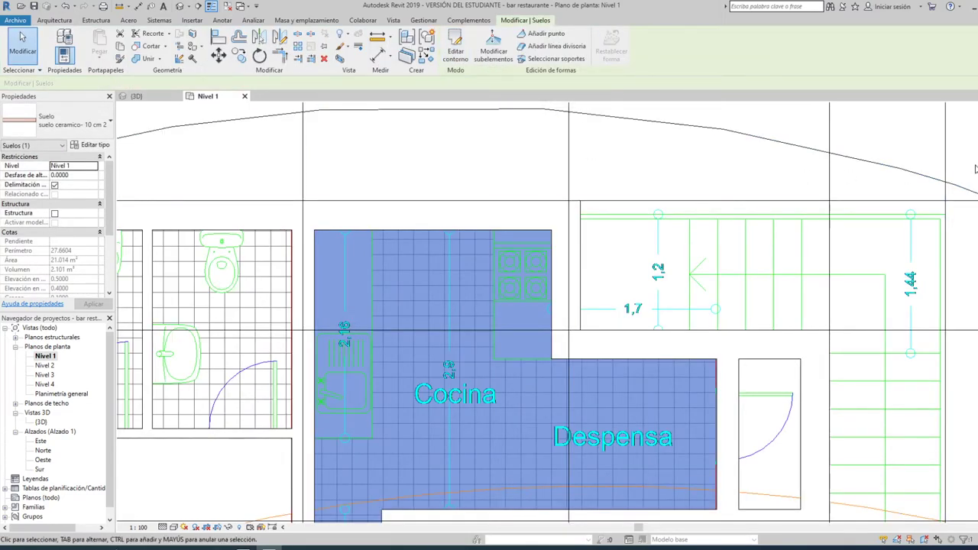
{"action": "left_click", "coordinate": [482, 179]}
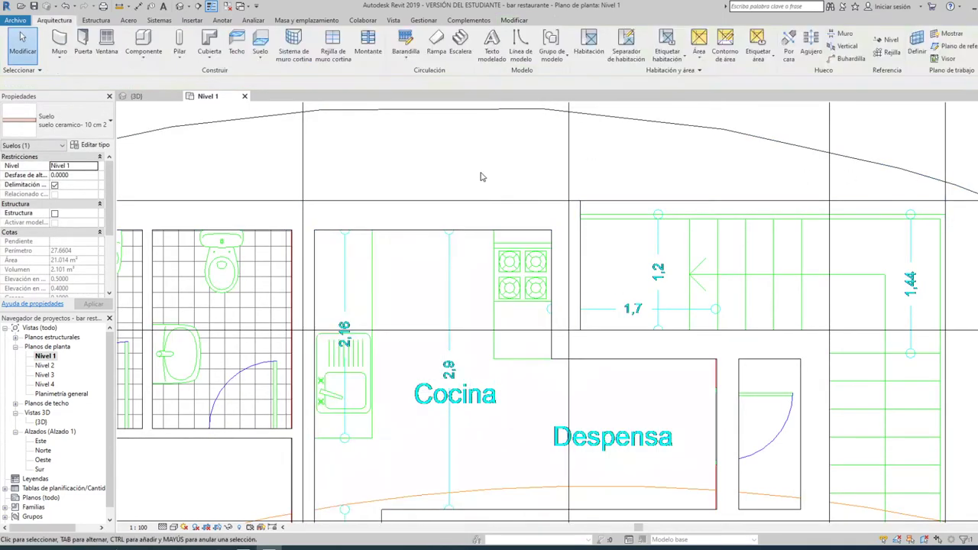
{"action": "scroll", "coordinate": [488, 174], "scroll_direction": "down", "scroll_amount": 3}
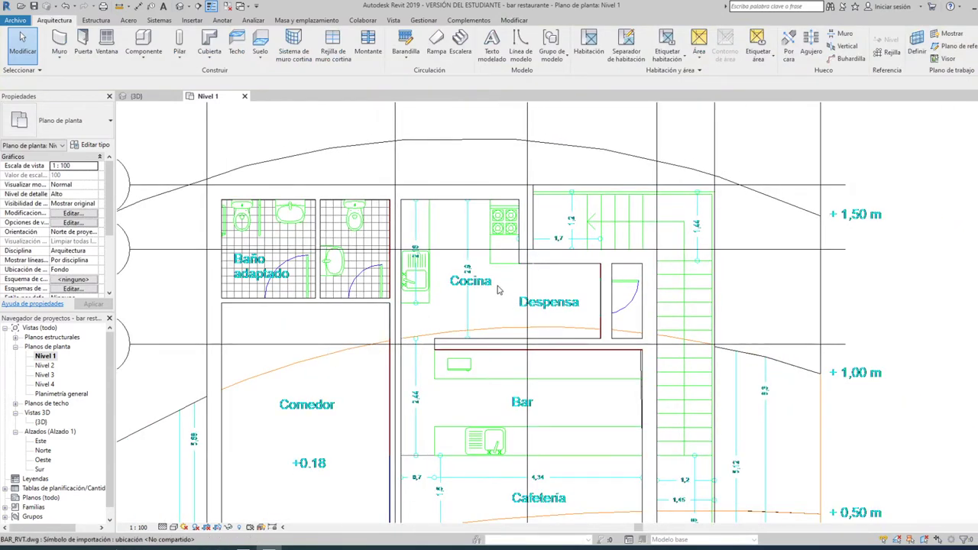
{"action": "mouse_move", "coordinate": [134, 96]}
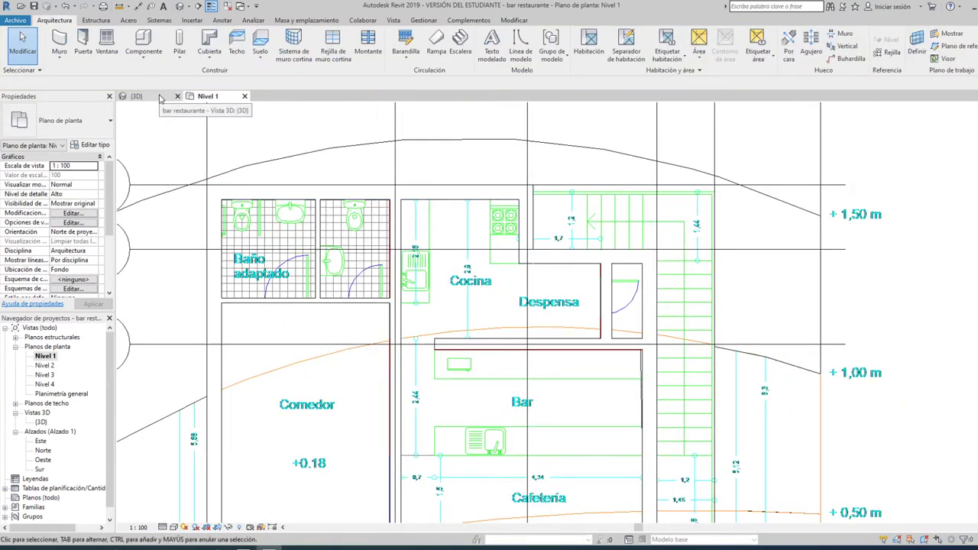
- Orbit and pan the 3D view of the building, then return to the Nivel 1 plan
{"action": "left_click", "coordinate": [161, 98]}
{"action": "mouse_move", "coordinate": [686, 221]}
{"action": "middle_mouse_down", "text": "shift"}
{"action": "mouse_move", "coordinate": [683, 242]}
{"action": "mouse_move", "coordinate": [581, 321]}
{"action": "middle_mouse_up", "text": "shift"}
{"action": "scroll", "coordinate": [653, 313], "scroll_direction": "down", "scroll_amount": 5}
{"action": "mouse_move", "coordinate": [670, 298]}
{"action": "middle_mouse_down"}
{"action": "mouse_move", "coordinate": [654, 314]}
{"action": "mouse_move", "coordinate": [674, 384]}
{"action": "middle_mouse_up"}
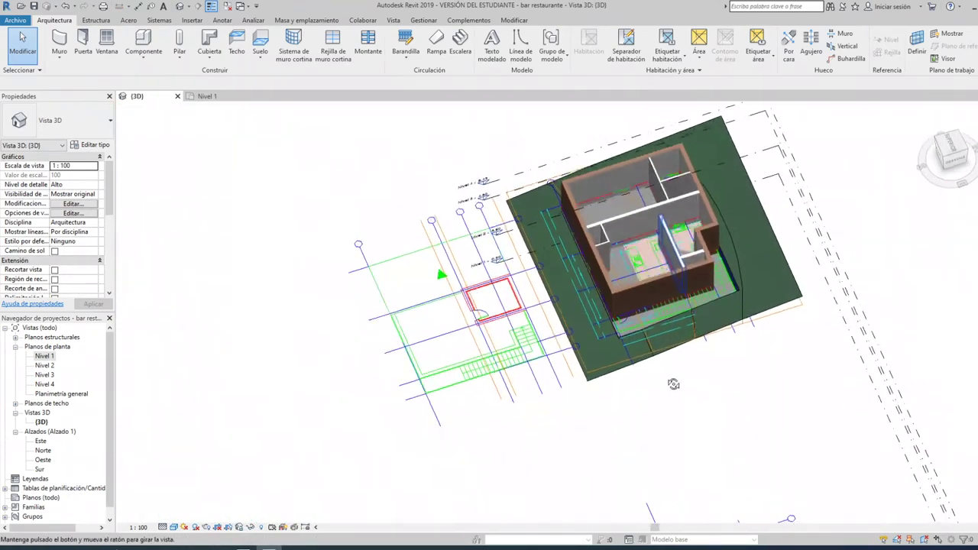
{"action": "scroll", "coordinate": [621, 242], "scroll_direction": "up", "scroll_amount": 5}
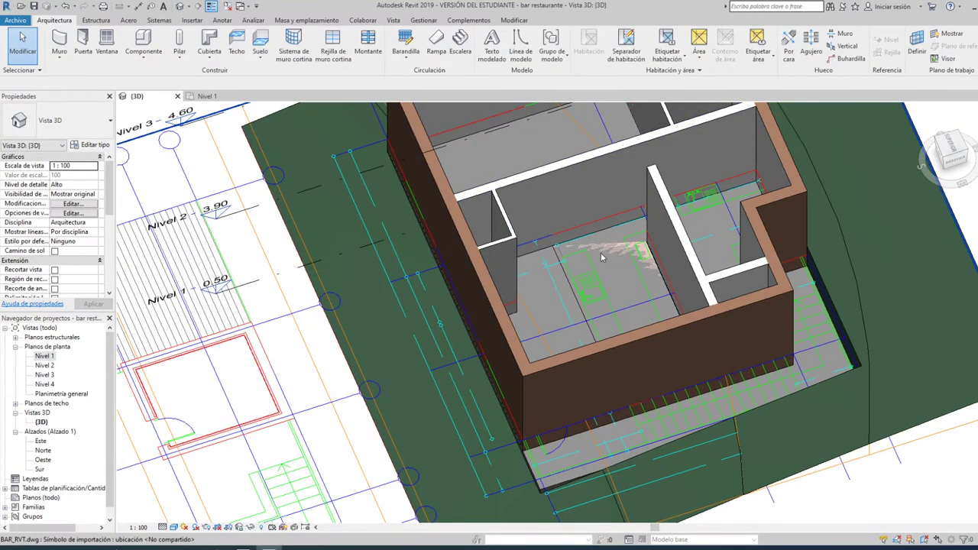
{"action": "left_click", "coordinate": [231, 99]}
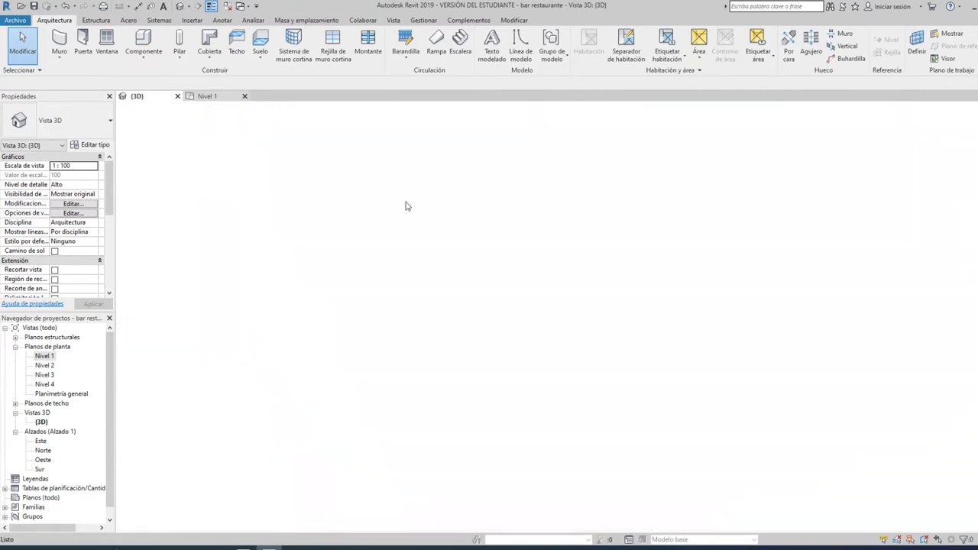
{"action": "scroll", "coordinate": [557, 214], "scroll_direction": "down", "scroll_amount": 1}
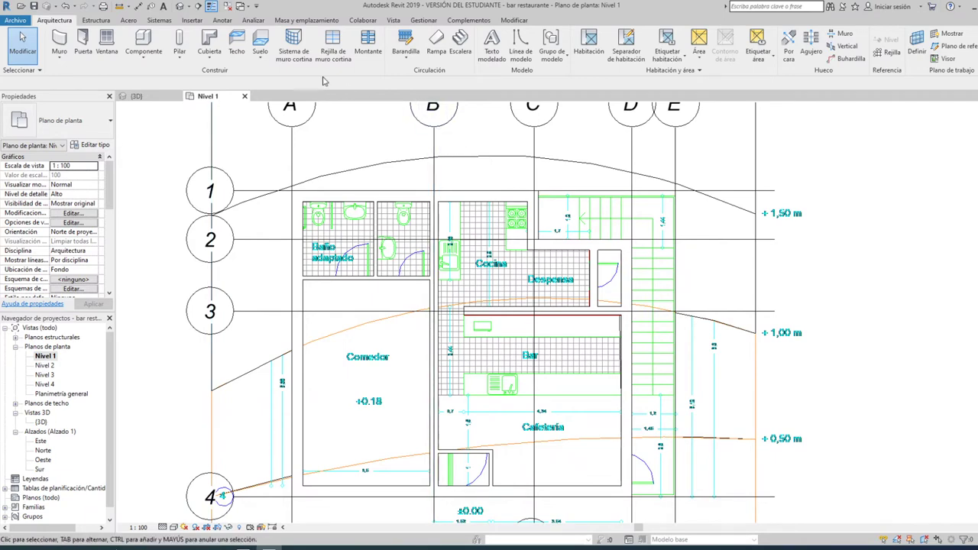
- Cut a horizontal section across Nivel 1 near grid 2 and open the Sección 1 view
{"action": "left_click", "coordinate": [392, 21]}
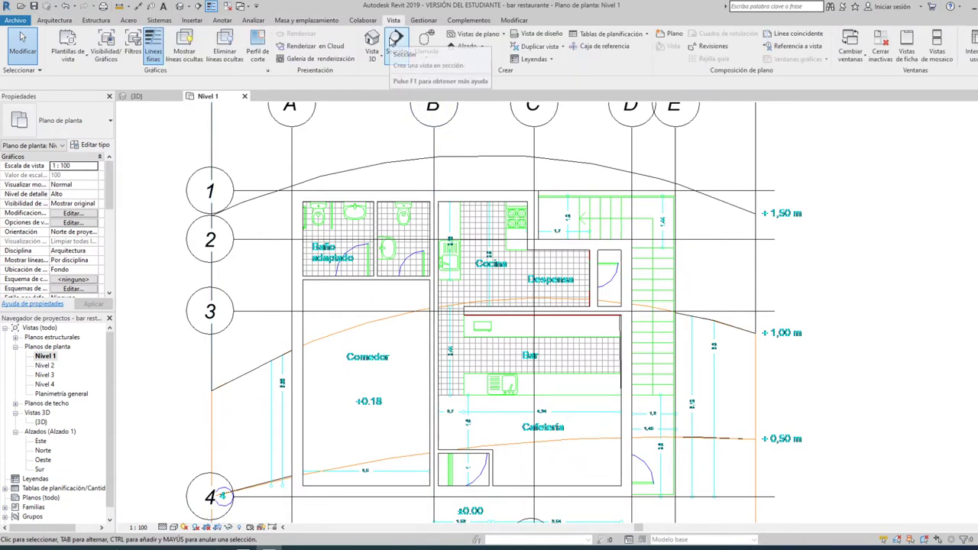
{"action": "left_click", "coordinate": [396, 40]}
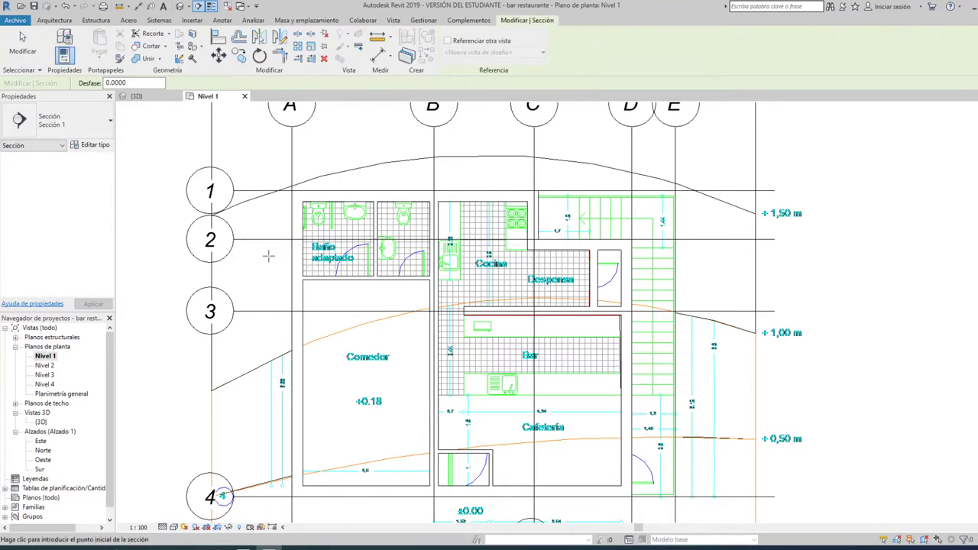
{"action": "left_click", "coordinate": [268, 256]}
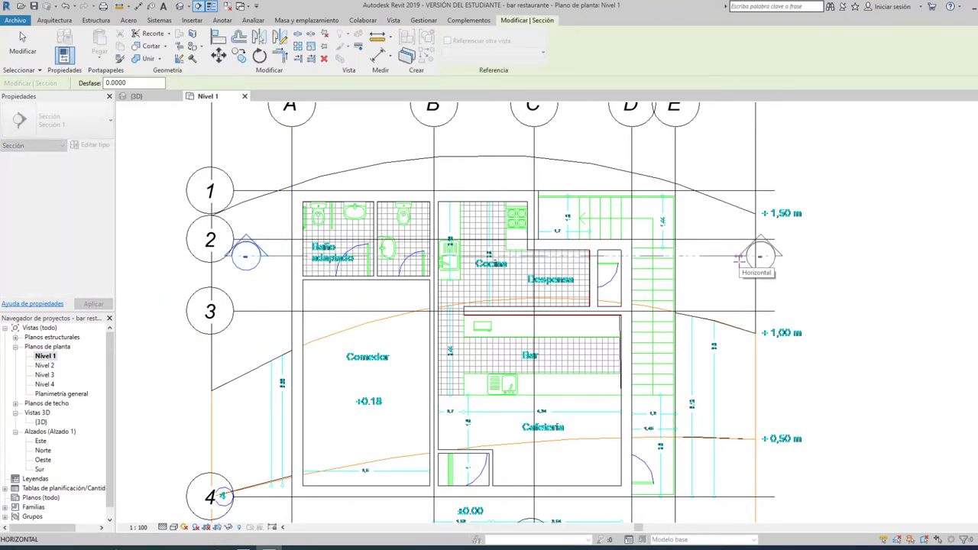
{"action": "left_click", "coordinate": [740, 257]}
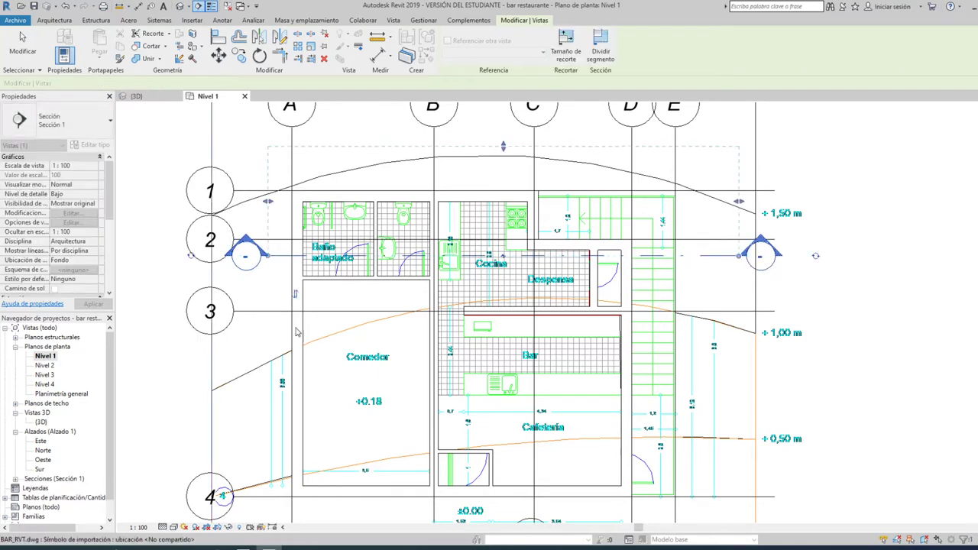
{"action": "key", "text": "Escape"}
{"action": "left_click", "coordinate": [16, 479]}
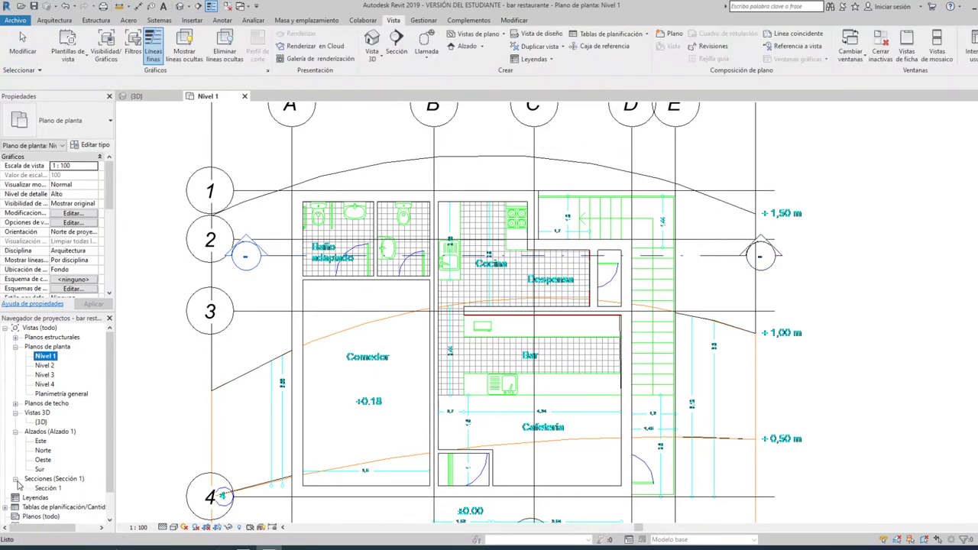
{"action": "double_click", "coordinate": [45, 490]}
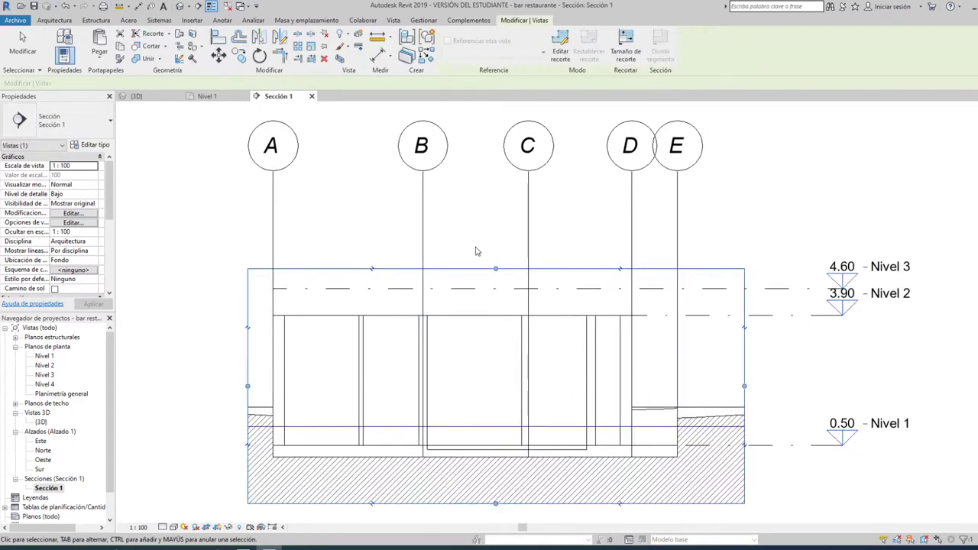
- Set Sección 1 to Alto detail level and Realista visual style
{"action": "scroll", "coordinate": [548, 218], "scroll_direction": "down", "scroll_amount": 2}
{"action": "scroll", "coordinate": [509, 382], "scroll_direction": "up", "scroll_amount": 3}
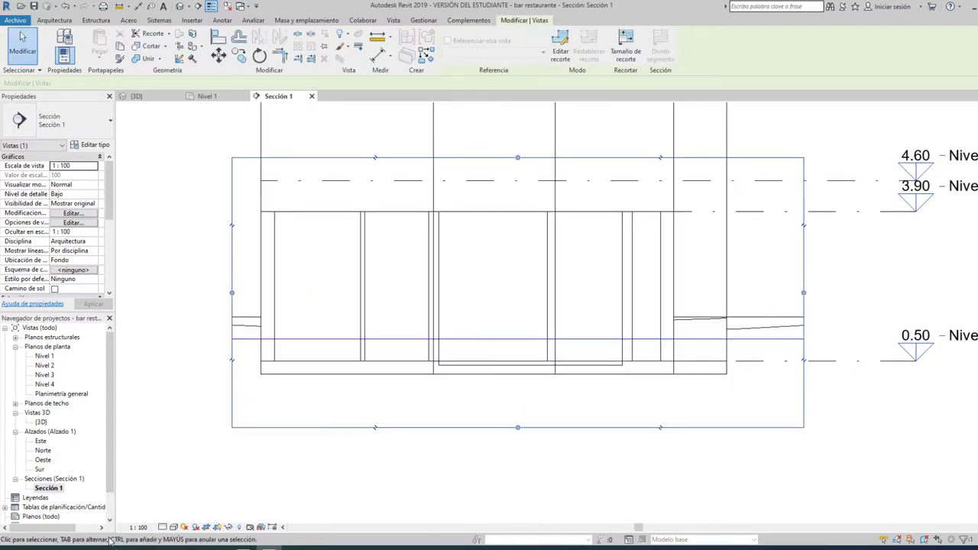
{"action": "left_click", "coordinate": [163, 527]}
{"action": "left_click", "coordinate": [169, 517]}
{"action": "left_click", "coordinate": [174, 528]}
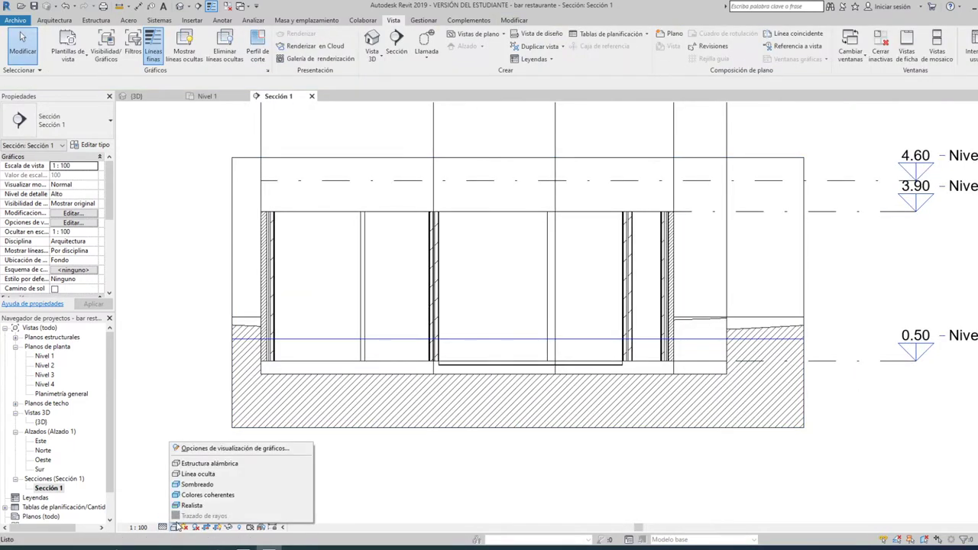
{"action": "left_click", "coordinate": [192, 505]}
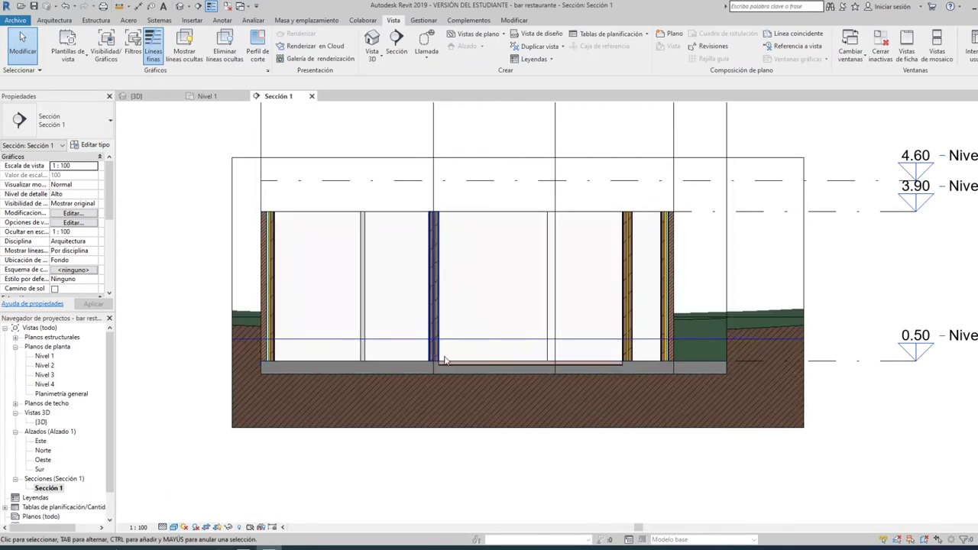
- Give the ceramic floor slab a 0.1 height offset above Nivel 1
{"action": "scroll", "coordinate": [514, 367], "scroll_direction": "up", "scroll_amount": 2}
{"action": "scroll", "coordinate": [497, 364], "scroll_direction": "up", "scroll_amount": 2}
{"action": "left_click", "coordinate": [483, 362]}
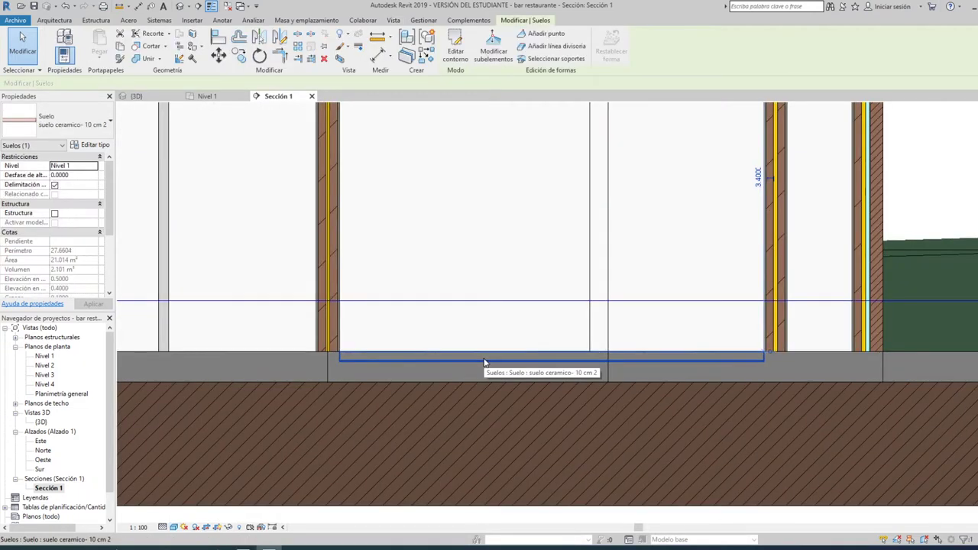
{"action": "scroll", "coordinate": [424, 355], "scroll_direction": "down", "scroll_amount": 2}
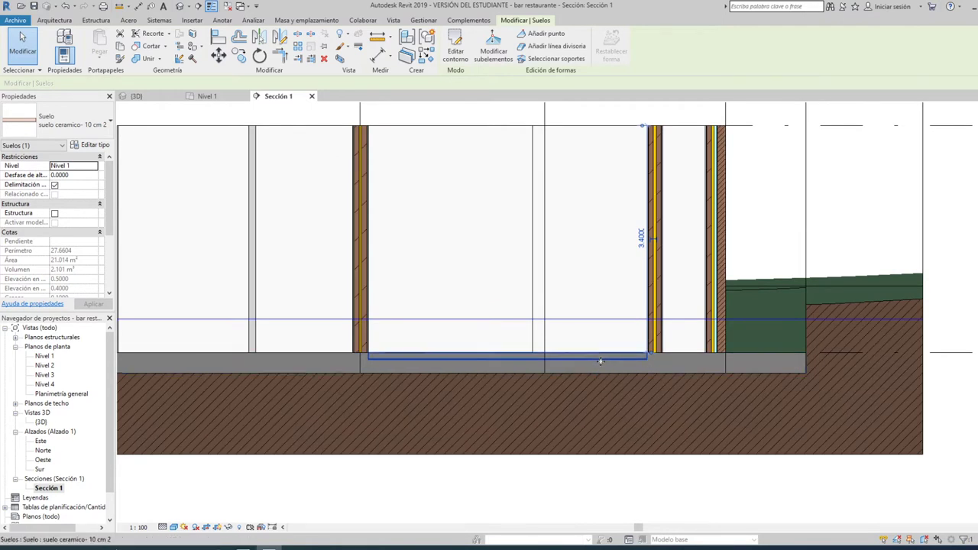
{"action": "left_click", "coordinate": [74, 175]}
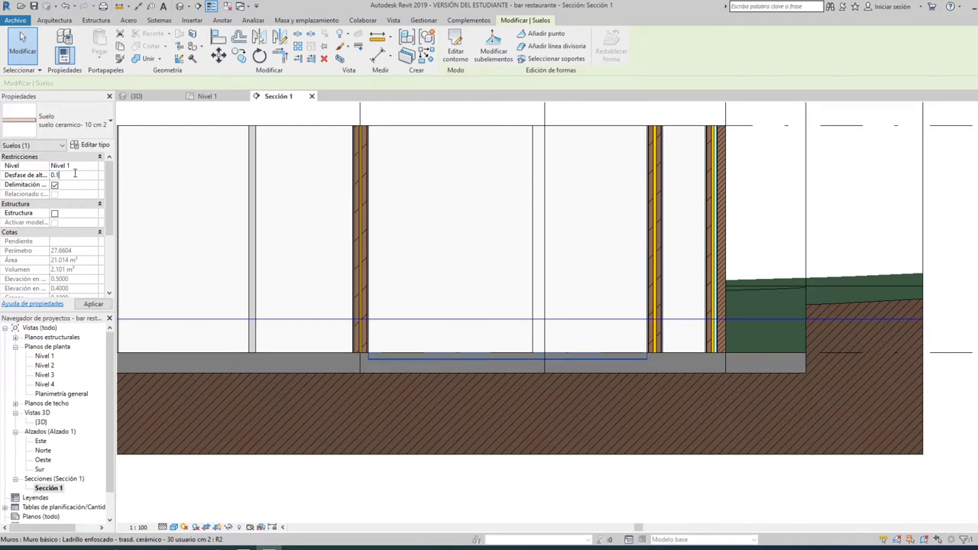
{"action": "left_click", "coordinate": [93, 304]}
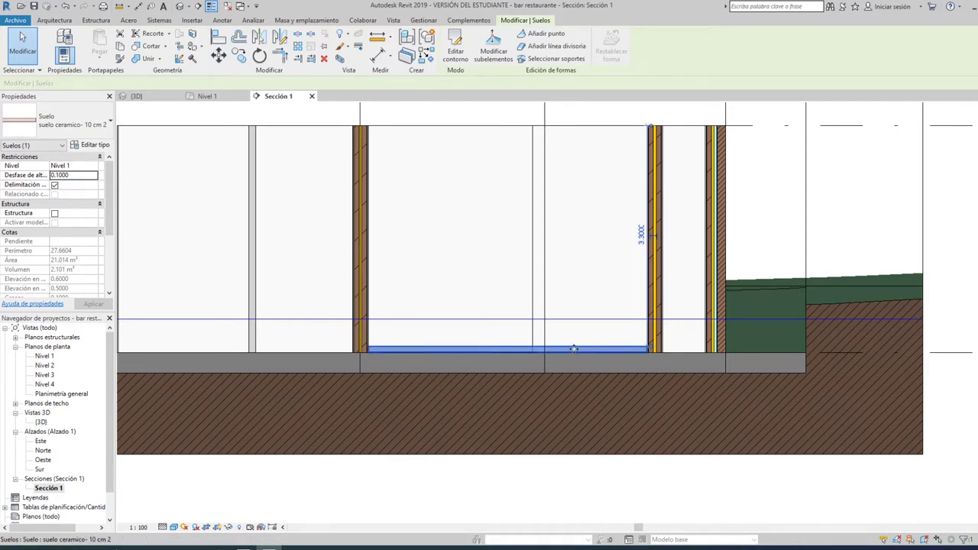
{"action": "key", "text": "Escape"}
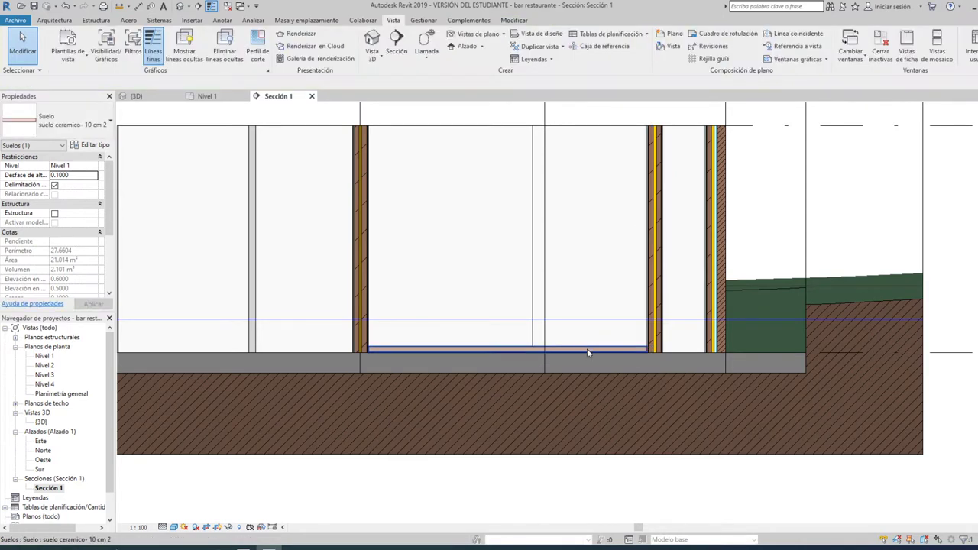
- In the 3D view, set the imported BAR_RVT.dwg base offset to 3.0, then return to Nivel 1
{"action": "scroll", "coordinate": [547, 344], "scroll_direction": "down", "scroll_amount": 2}
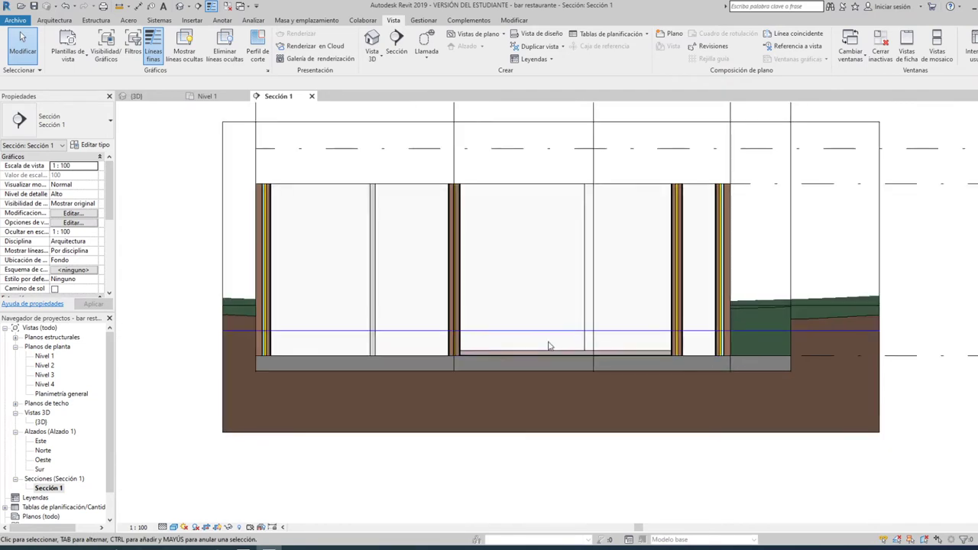
{"action": "left_click", "coordinate": [151, 100]}
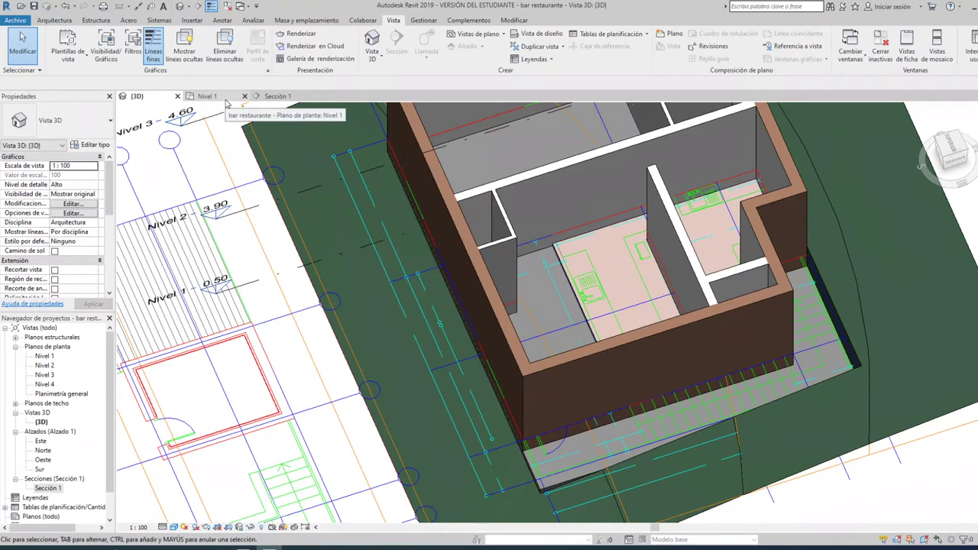
{"action": "left_click", "coordinate": [196, 223]}
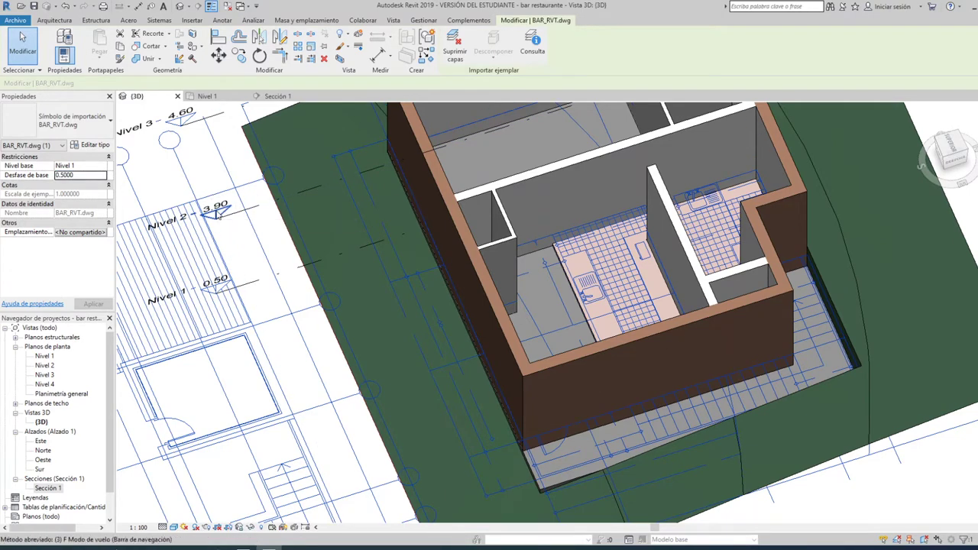
{"action": "key", "text": "Escape"}
{"action": "scroll", "coordinate": [218, 214], "scroll_direction": "down", "scroll_amount": 4}
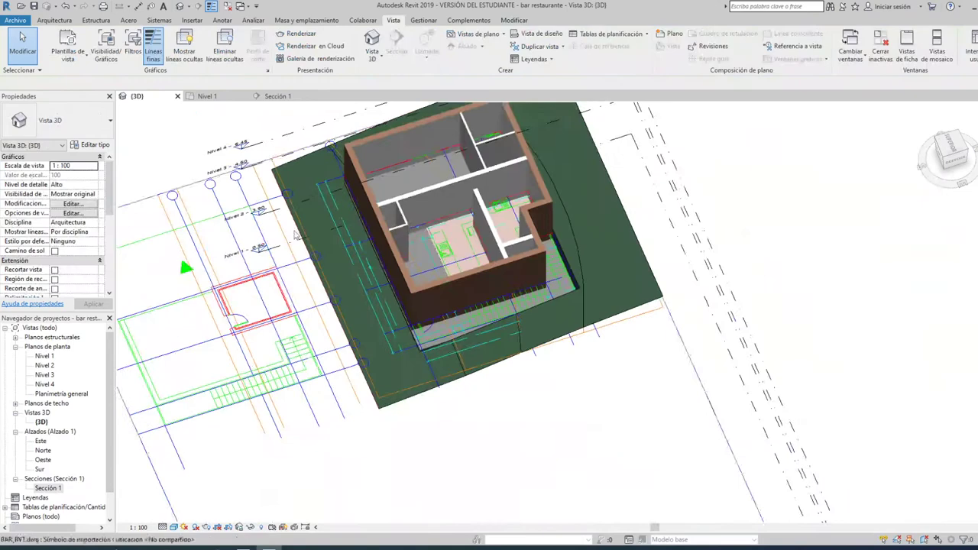
{"action": "left_click", "coordinate": [283, 341]}
{"action": "left_click", "coordinate": [69, 176]}
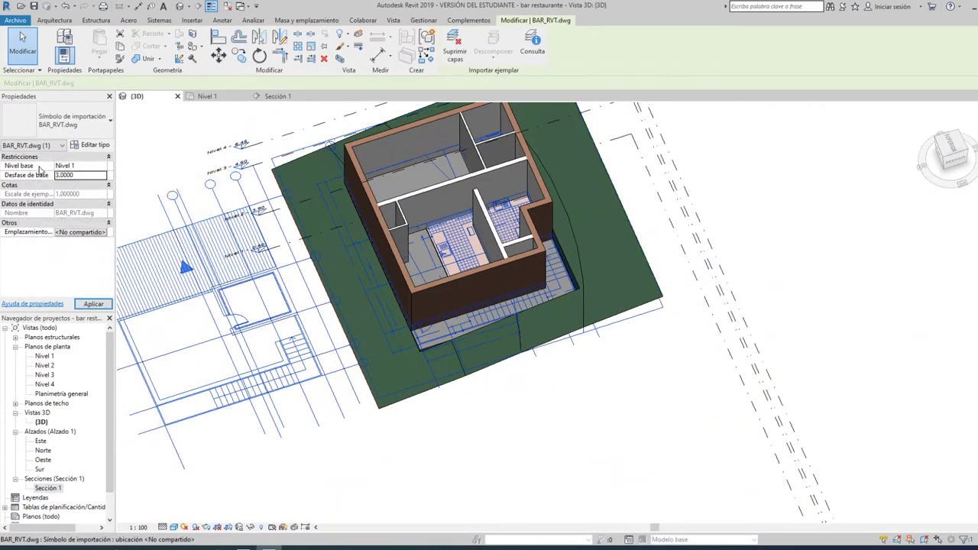
{"action": "left_click", "coordinate": [93, 304]}
{"action": "key", "text": "Escape"}
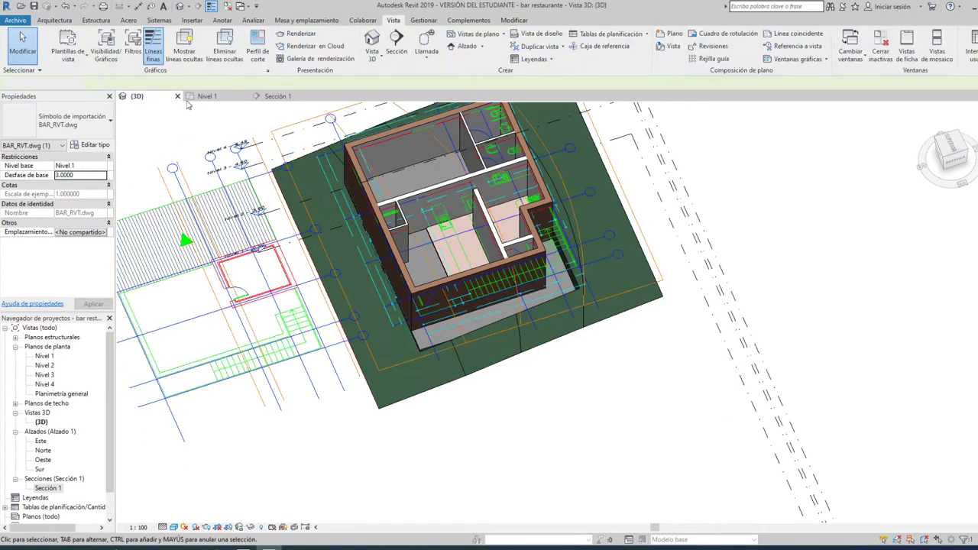
{"action": "left_click", "coordinate": [205, 96]}
{"action": "scroll", "coordinate": [359, 260], "scroll_direction": "up", "scroll_amount": 2}
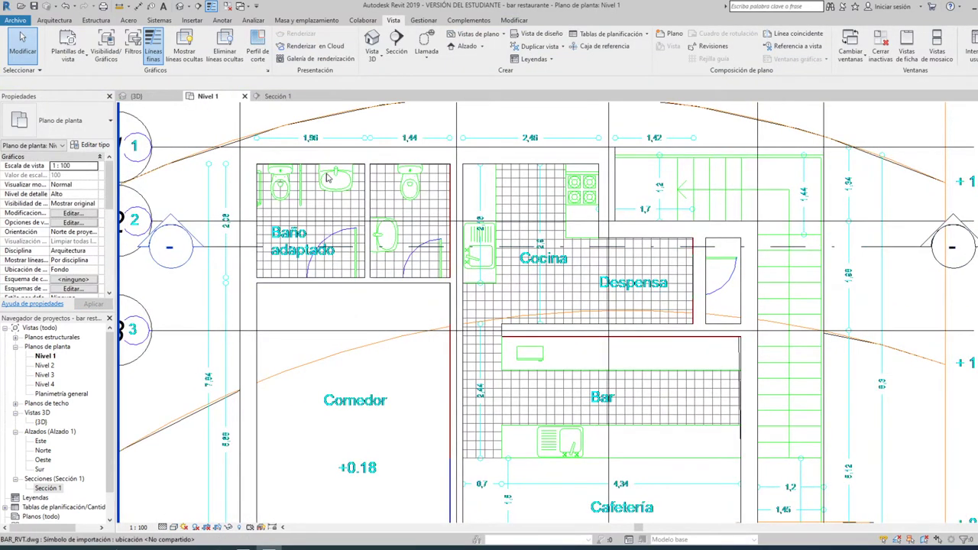
- Change the plan's visual style so walls display hatched
{"action": "left_click", "coordinate": [174, 529]}
{"action": "left_click", "coordinate": [193, 466]}
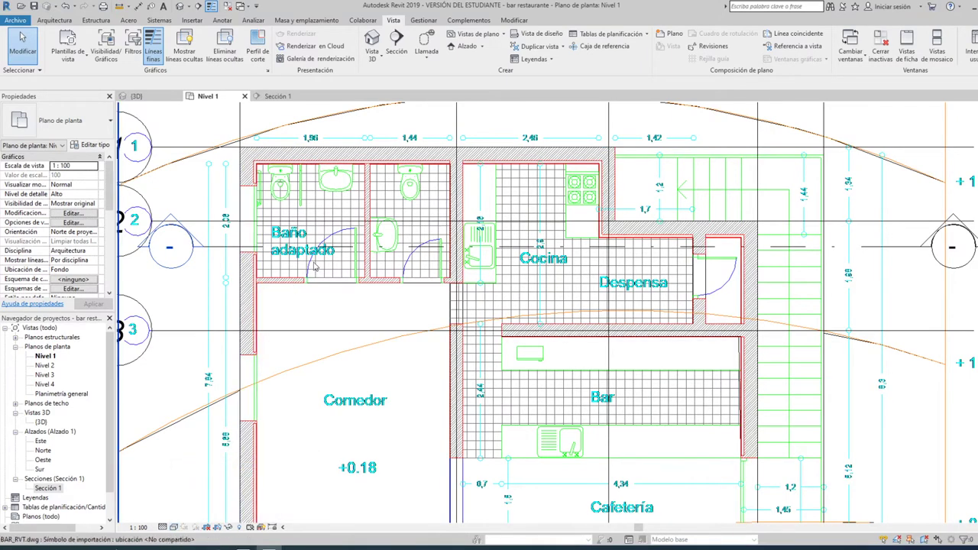
{"action": "scroll", "coordinate": [306, 280], "scroll_direction": "up", "scroll_amount": 3}
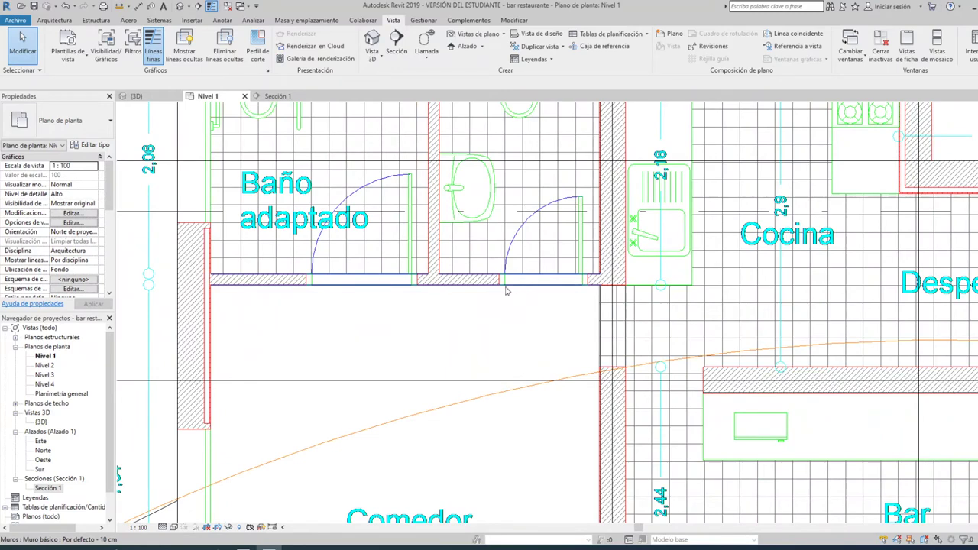
{"action": "scroll", "coordinate": [515, 354], "scroll_direction": "down", "scroll_amount": 2}
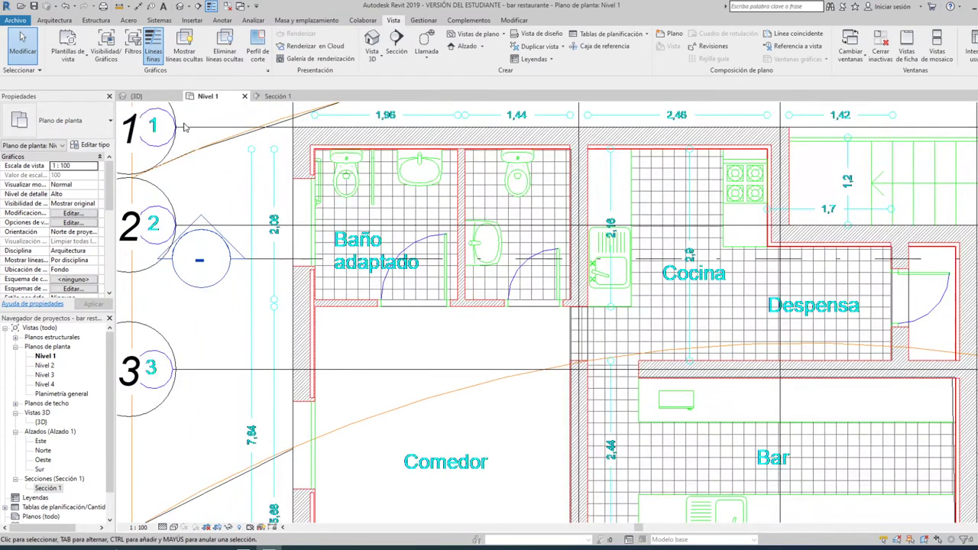
- Start a new floor and sketch the first boundary lines along the Baño adaptado walls
{"action": "left_click", "coordinate": [67, 23]}
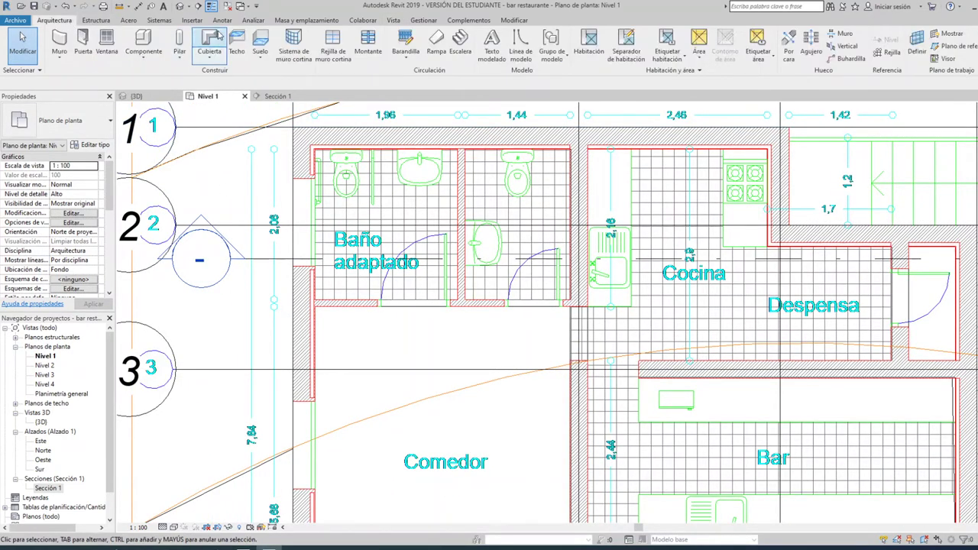
{"action": "left_click", "coordinate": [260, 39]}
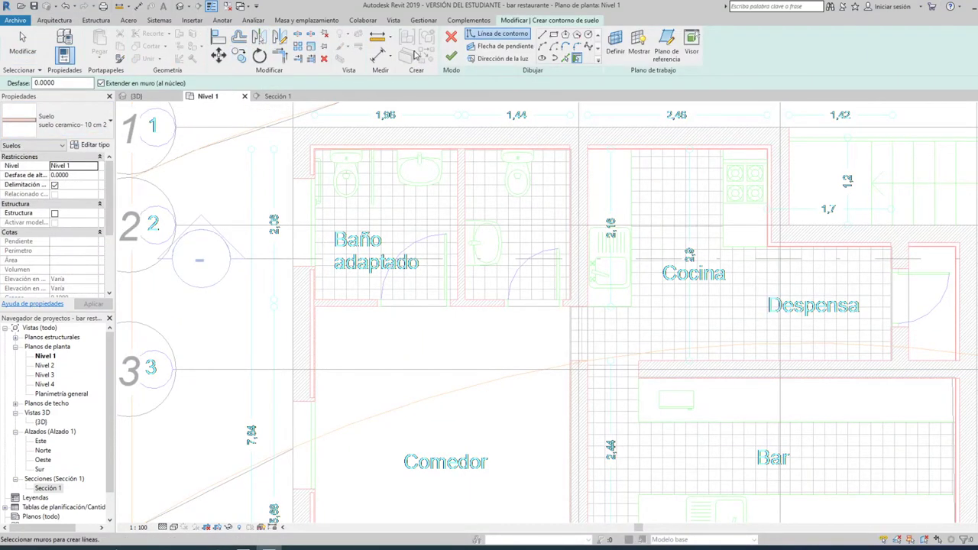
{"action": "left_click", "coordinate": [542, 35]}
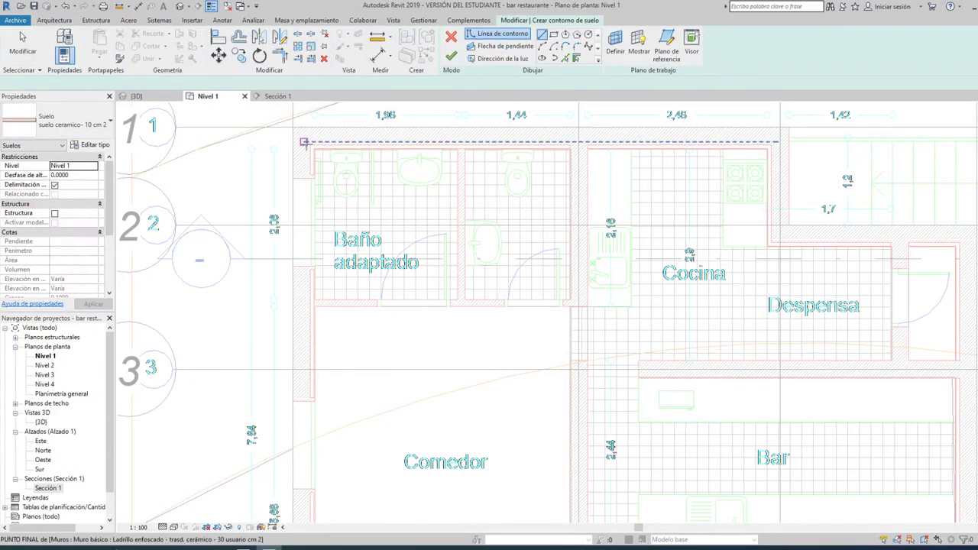
{"action": "scroll", "coordinate": [341, 146], "scroll_direction": "up", "scroll_amount": 2}
{"action": "scroll", "coordinate": [345, 147], "scroll_direction": "up", "scroll_amount": 3}
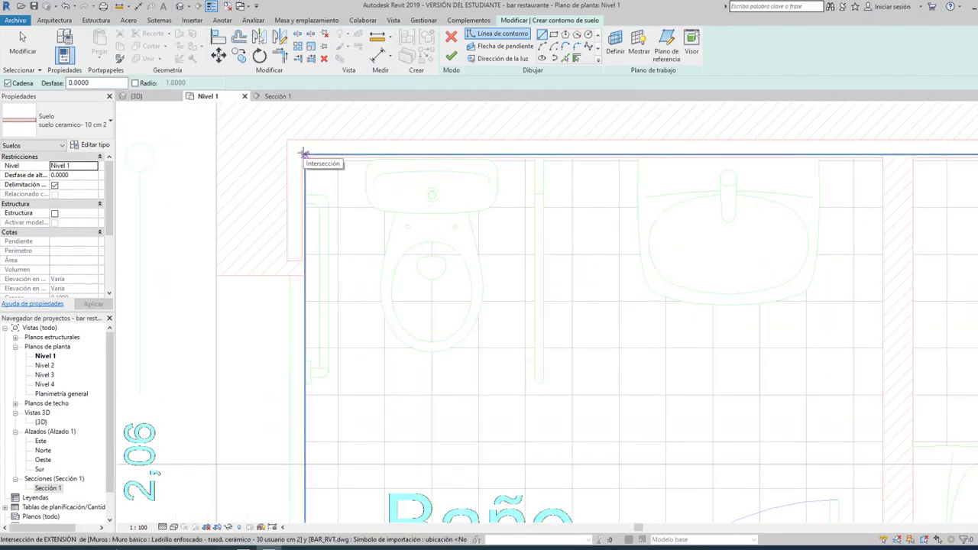
{"action": "scroll", "coordinate": [303, 153], "scroll_direction": "up", "scroll_amount": 4}
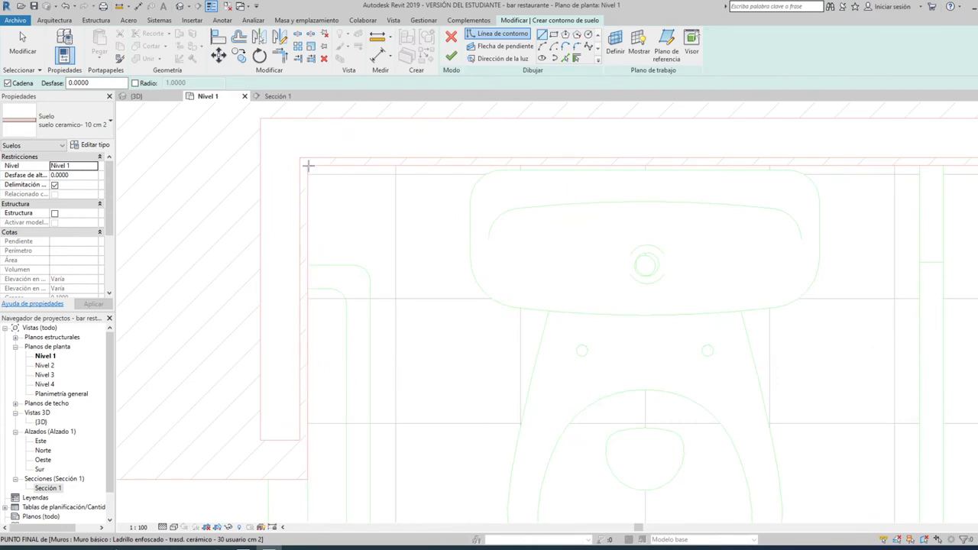
{"action": "left_click", "coordinate": [308, 166]}
{"action": "scroll", "coordinate": [308, 165], "scroll_direction": "down", "scroll_amount": 3}
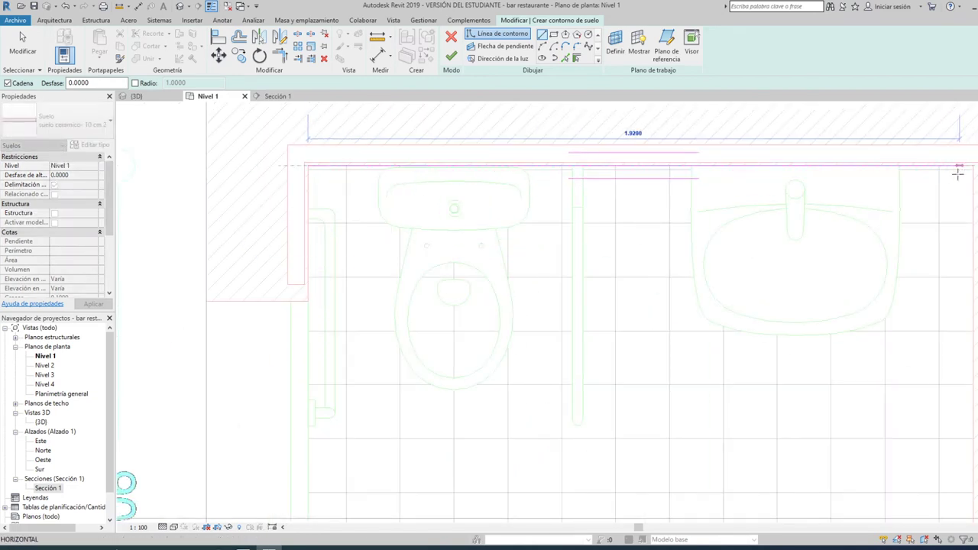
{"action": "mouse_move", "coordinate": [958, 174]}
{"action": "middle_mouse_down"}
{"action": "mouse_move", "coordinate": [801, 197]}
{"action": "mouse_move", "coordinate": [734, 183]}
{"action": "middle_mouse_up"}
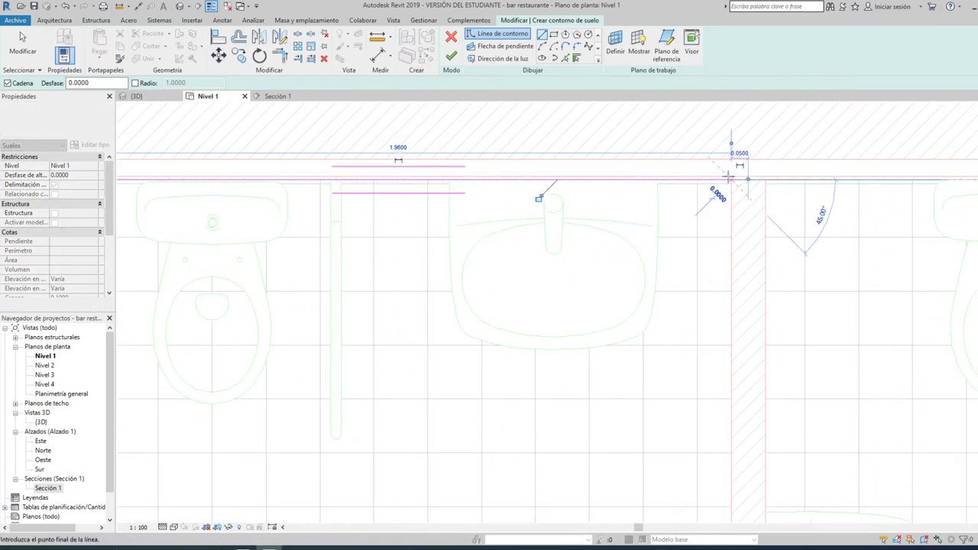
{"action": "scroll", "coordinate": [730, 177], "scroll_direction": "down", "scroll_amount": 3}
{"action": "scroll", "coordinate": [741, 483], "scroll_direction": "up", "scroll_amount": 3}
{"action": "scroll", "coordinate": [736, 454], "scroll_direction": "up", "scroll_amount": 2}
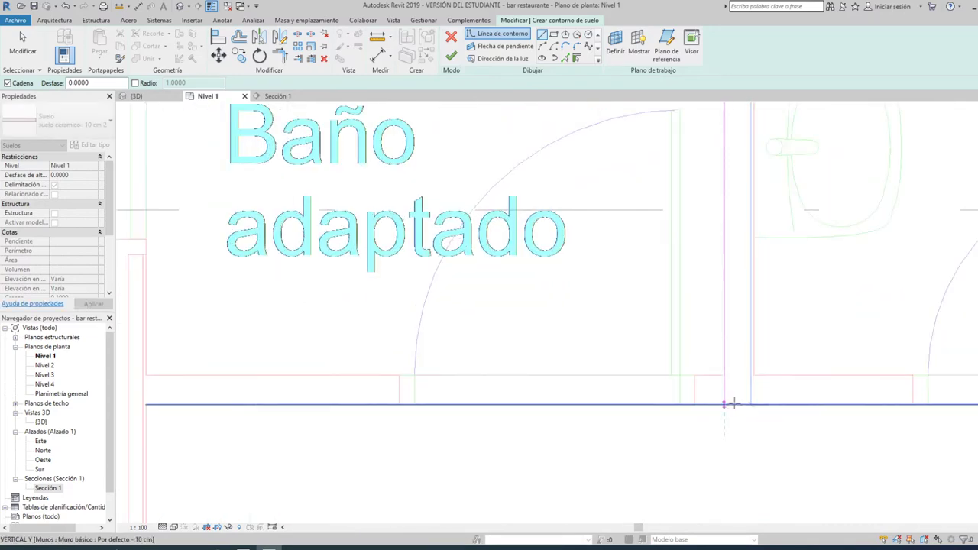
{"action": "left_click", "coordinate": [698, 376]}
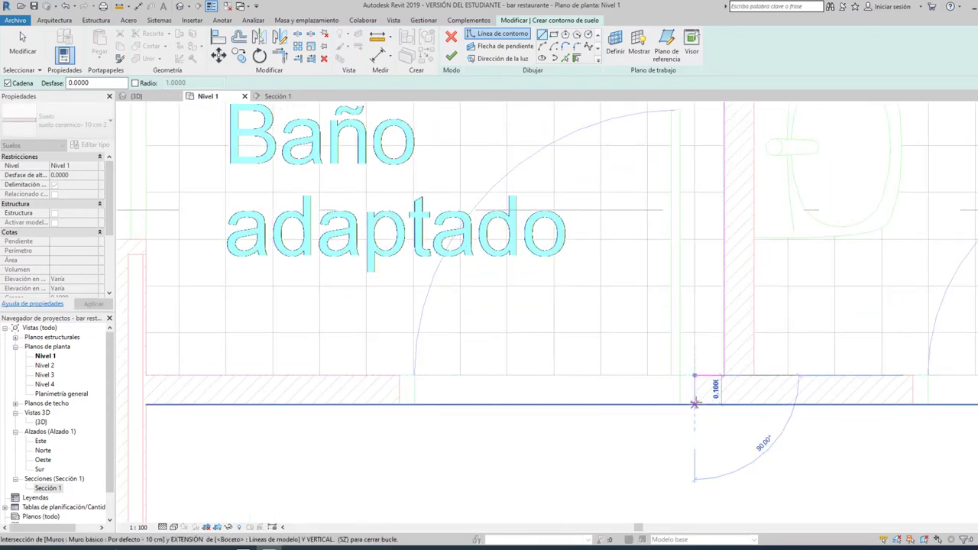
- Complete the Baño adaptado floor boundary back to the starting corner
{"action": "left_click", "coordinate": [399, 404]}
{"action": "left_click", "coordinate": [399, 375]}
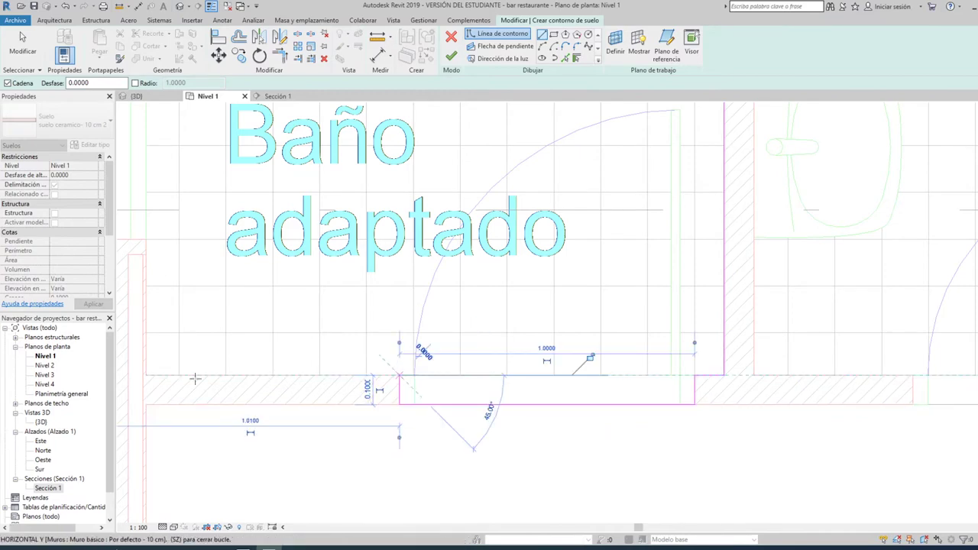
{"action": "scroll", "coordinate": [149, 373], "scroll_direction": "down", "scroll_amount": 2}
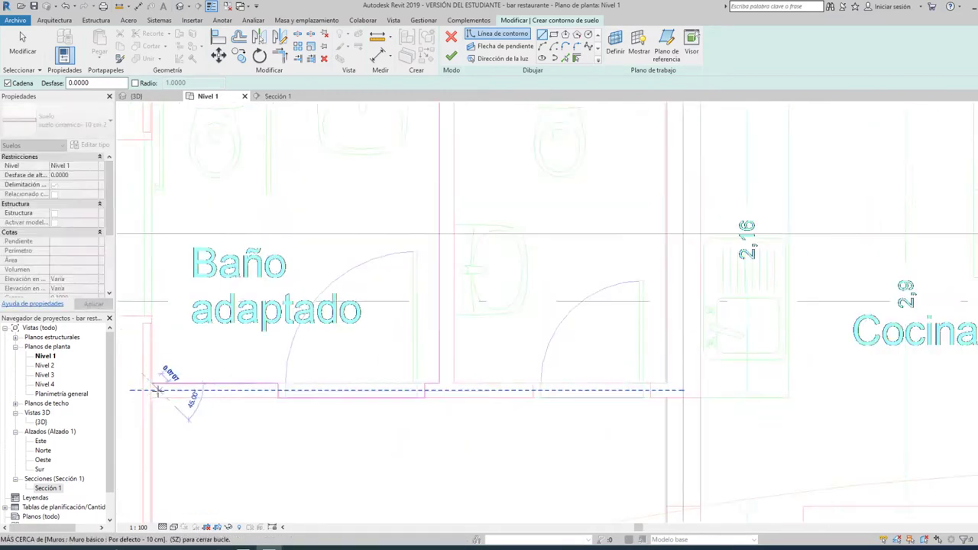
{"action": "scroll", "coordinate": [164, 258], "scroll_direction": "down", "scroll_amount": 1}
{"action": "middle_click_drag", "start_coordinate": [160, 222], "coordinate": [214, 321]}
{"action": "scroll", "coordinate": [203, 236], "scroll_direction": "up", "scroll_amount": 4}
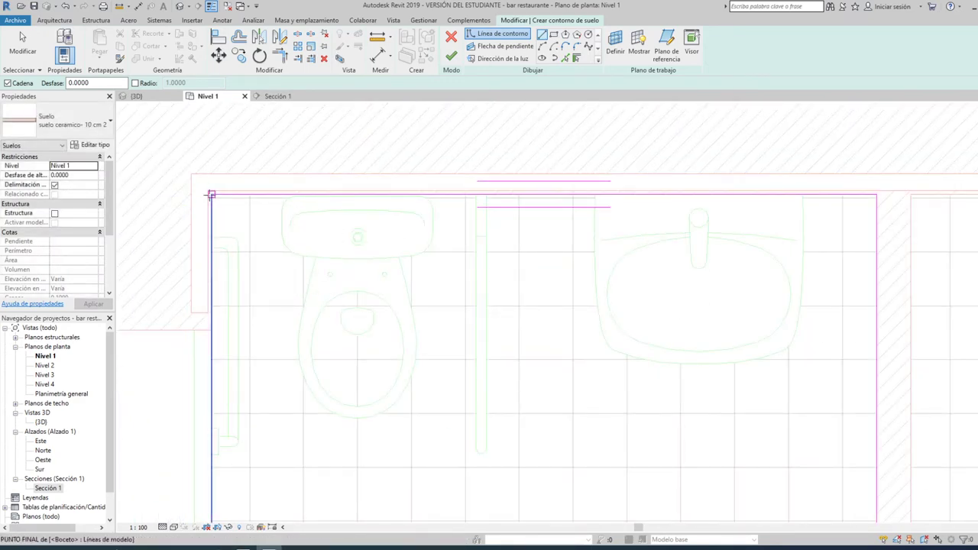
{"action": "left_click", "coordinate": [211, 195]}
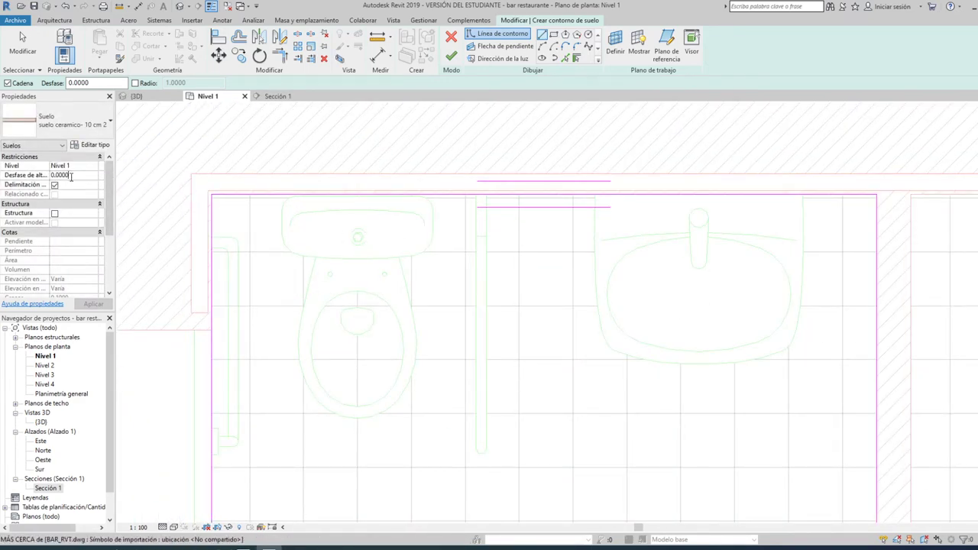
- Set the floor's height offset to 0.1 and finish the suelo ceramico- 10 cm 2 floor
{"action": "type", "text": "0.1"}
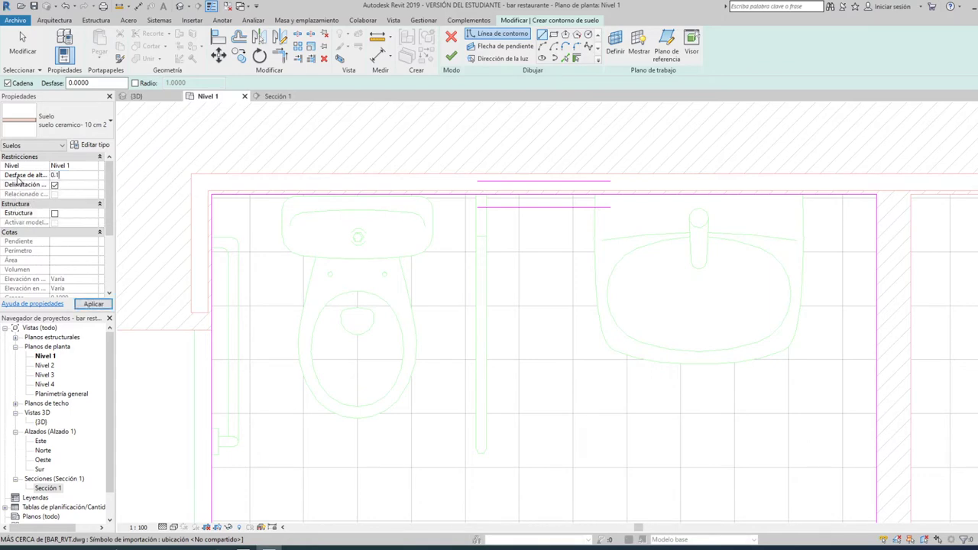
{"action": "left_click", "coordinate": [95, 304]}
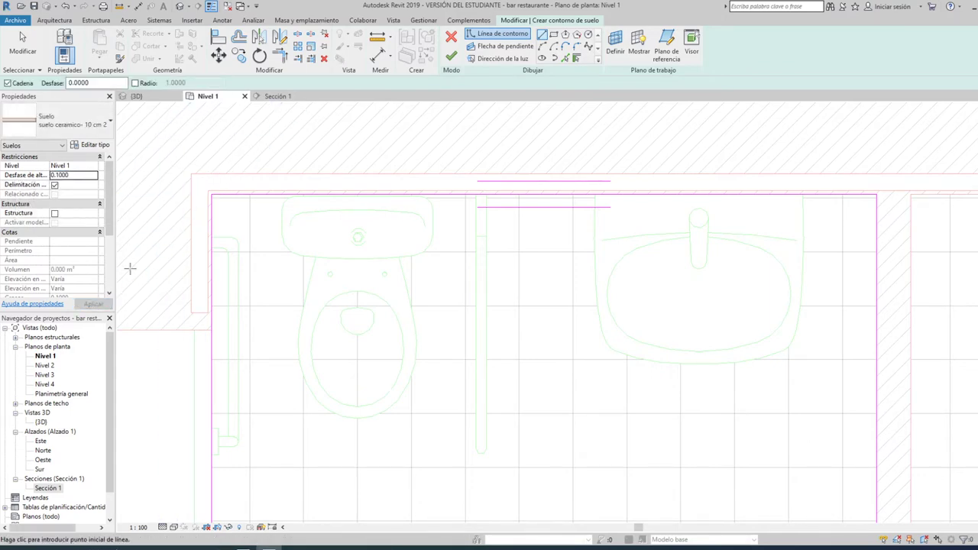
{"action": "left_click", "coordinate": [131, 330]}
{"action": "left_click", "coordinate": [452, 57]}
{"action": "scroll", "coordinate": [360, 186], "scroll_direction": "down", "scroll_amount": 2}
{"action": "scroll", "coordinate": [337, 187], "scroll_direction": "down", "scroll_amount": 1}
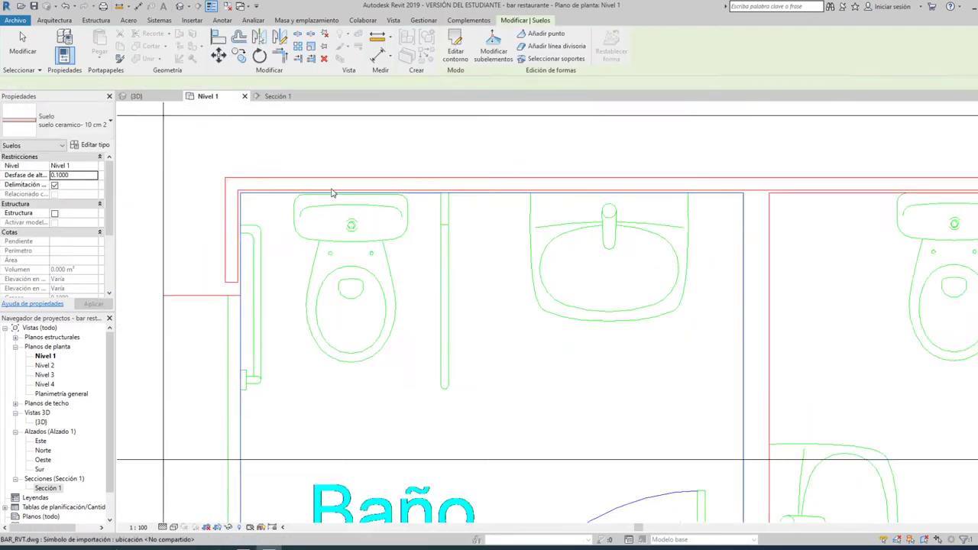
{"action": "scroll", "coordinate": [260, 235], "scroll_direction": "down", "scroll_amount": 3}
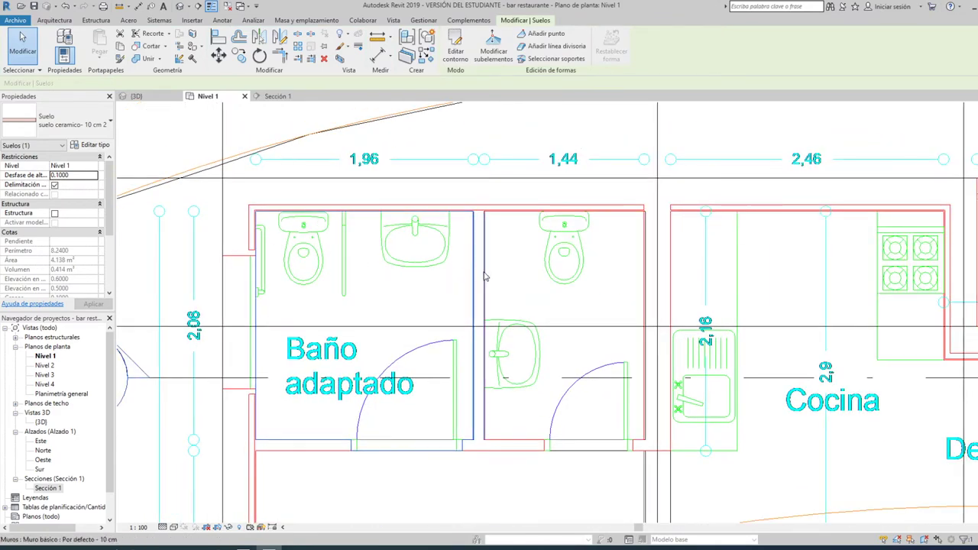
{"action": "middle_click_drag", "start_coordinate": [486, 240], "coordinate": [391, 226]}
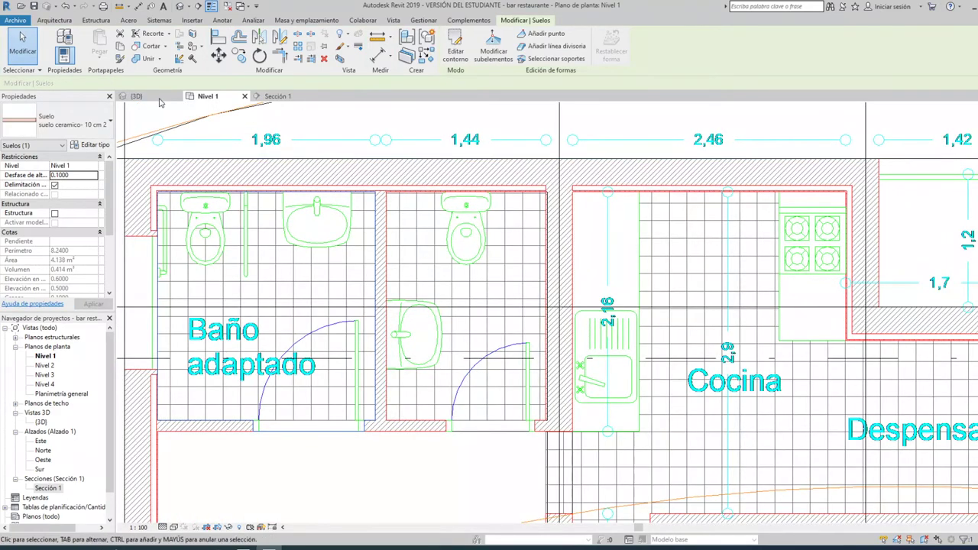
- Start a new floor and sketch the top boundary edge of the second bathroom
{"action": "left_click", "coordinate": [56, 21]}
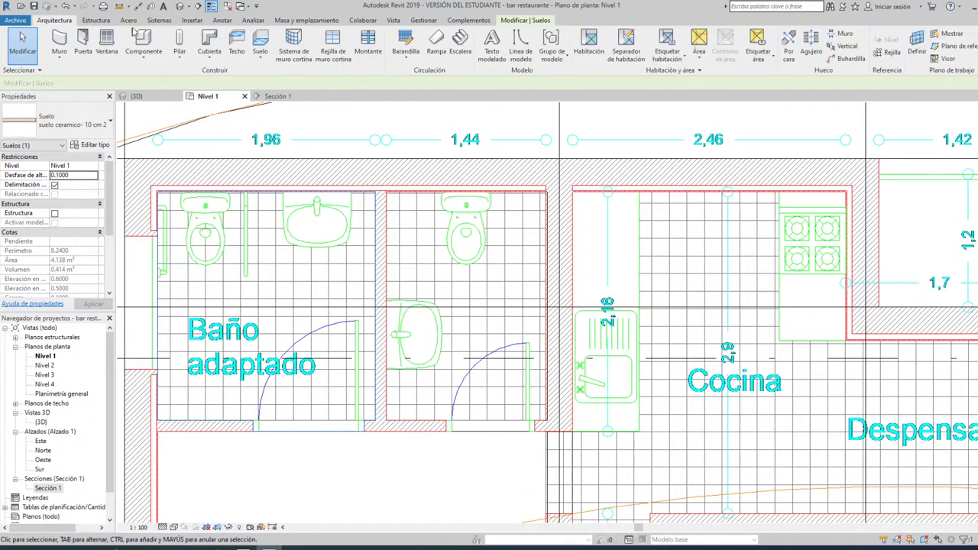
{"action": "left_click", "coordinate": [260, 45]}
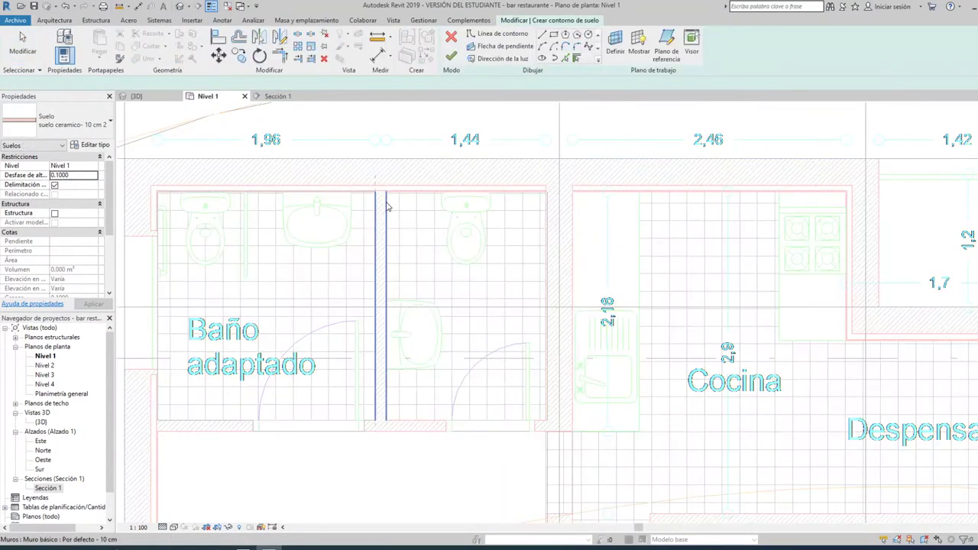
{"action": "left_click", "coordinate": [542, 36]}
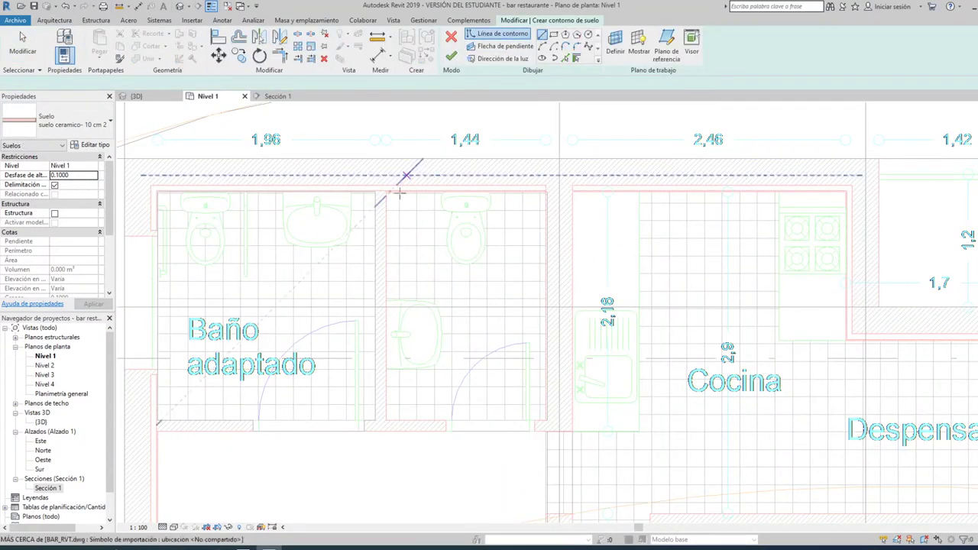
{"action": "scroll", "coordinate": [384, 198], "scroll_direction": "up", "scroll_amount": 4}
{"action": "scroll", "coordinate": [382, 184], "scroll_direction": "up", "scroll_amount": 3}
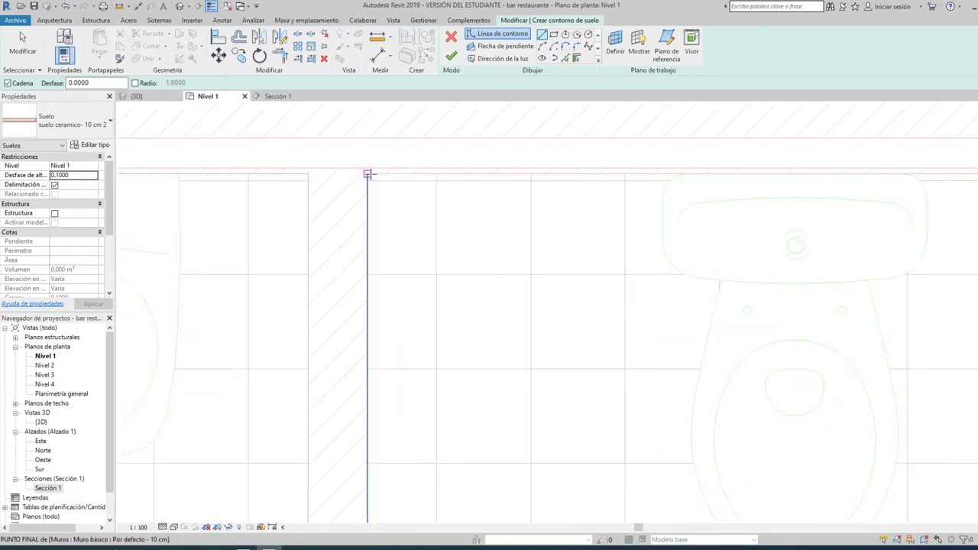
{"action": "left_click", "coordinate": [368, 174]}
{"action": "scroll", "coordinate": [428, 176], "scroll_direction": "down", "scroll_amount": 3}
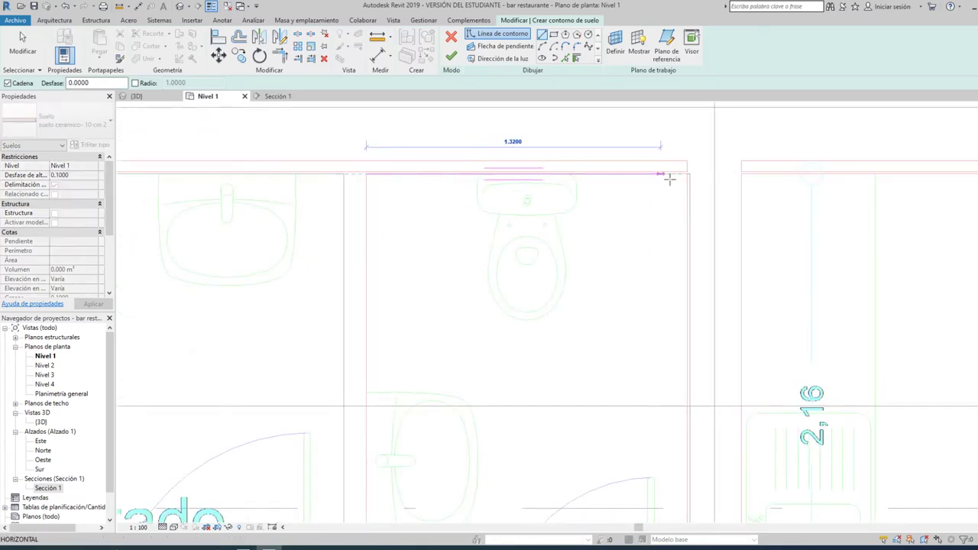
{"action": "scroll", "coordinate": [673, 174], "scroll_direction": "up", "scroll_amount": 3}
{"action": "scroll", "coordinate": [686, 176], "scroll_direction": "up", "scroll_amount": 1}
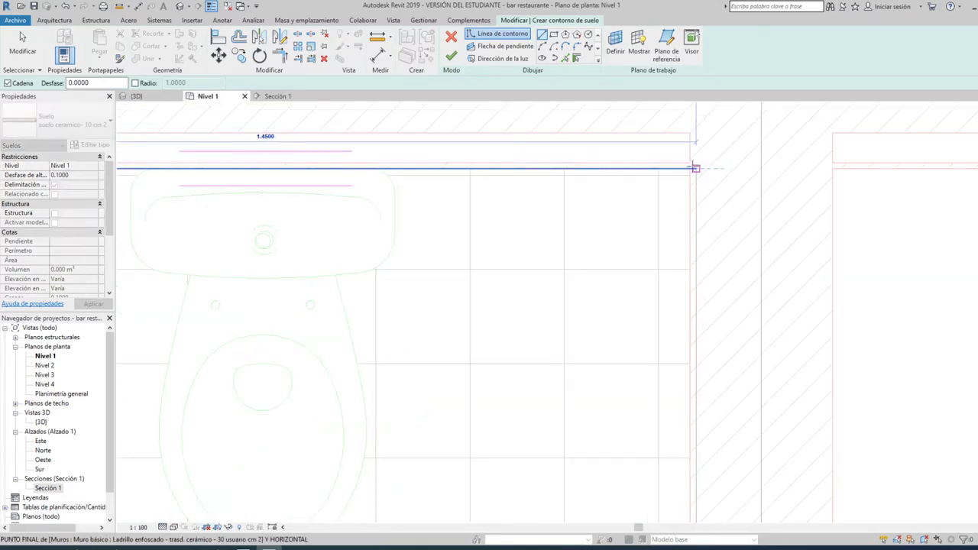
{"action": "scroll", "coordinate": [696, 168], "scroll_direction": "down", "scroll_amount": 1}
{"action": "left_click", "coordinate": [686, 165]}
- Close the boundary around the second bathroom and finish the 2.966 m² ceramic floor
{"action": "scroll", "coordinate": [688, 167], "scroll_direction": "down", "scroll_amount": 1}
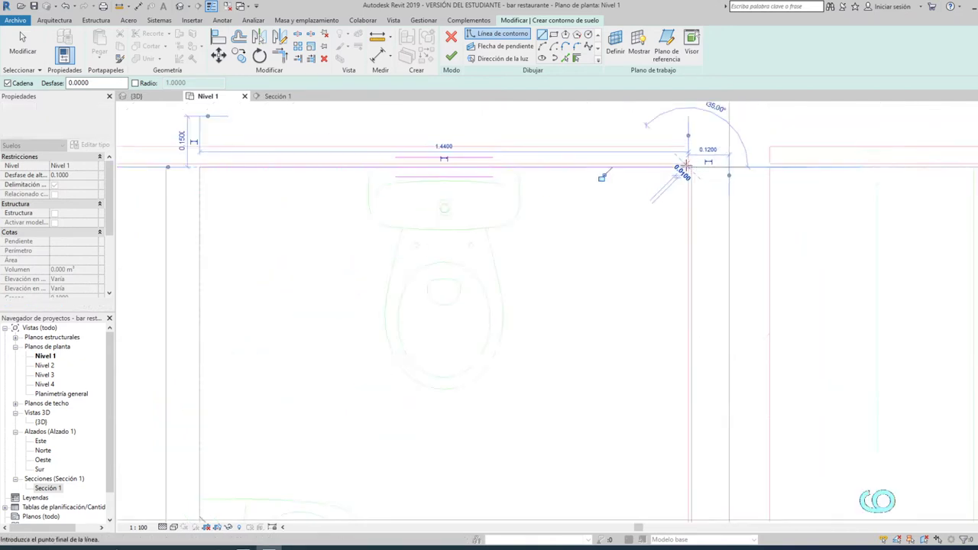
{"action": "scroll", "coordinate": [686, 165], "scroll_direction": "up", "scroll_amount": 1}
{"action": "scroll", "coordinate": [658, 165], "scroll_direction": "up", "scroll_amount": 1}
{"action": "scroll", "coordinate": [670, 240], "scroll_direction": "up", "scroll_amount": 1}
{"action": "scroll", "coordinate": [672, 418], "scroll_direction": "up", "scroll_amount": 1}
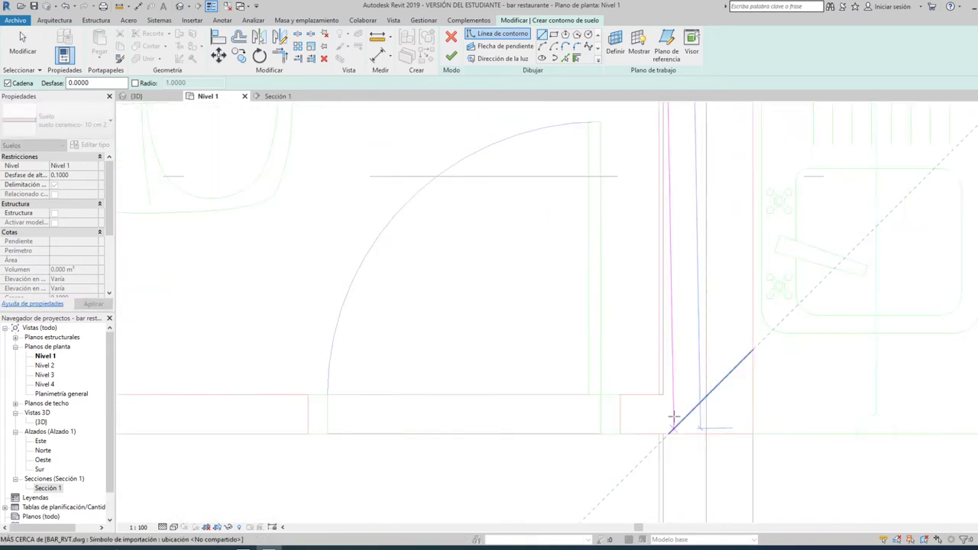
{"action": "scroll", "coordinate": [673, 419], "scroll_direction": "up", "scroll_amount": 1}
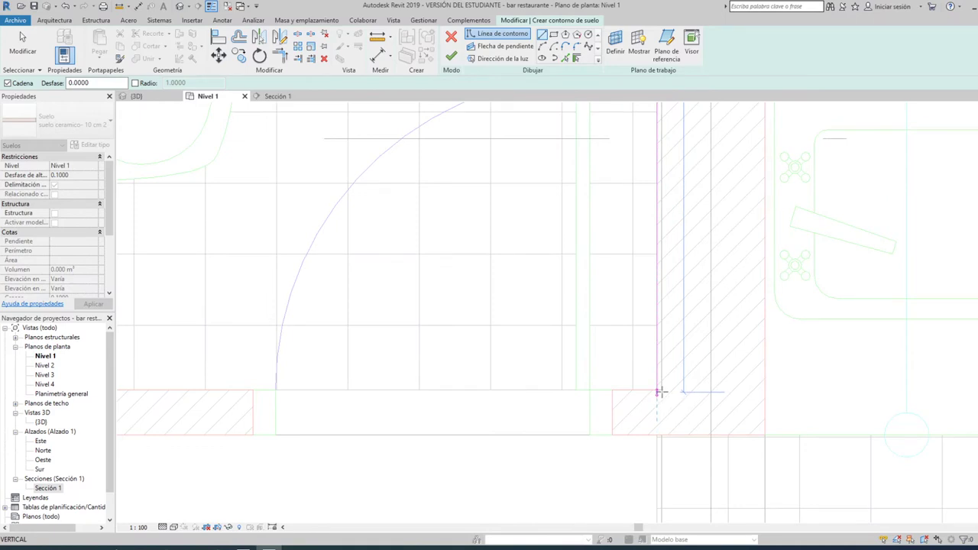
{"action": "left_click", "coordinate": [657, 389]}
{"action": "scroll", "coordinate": [665, 390], "scroll_direction": "down", "scroll_amount": 2}
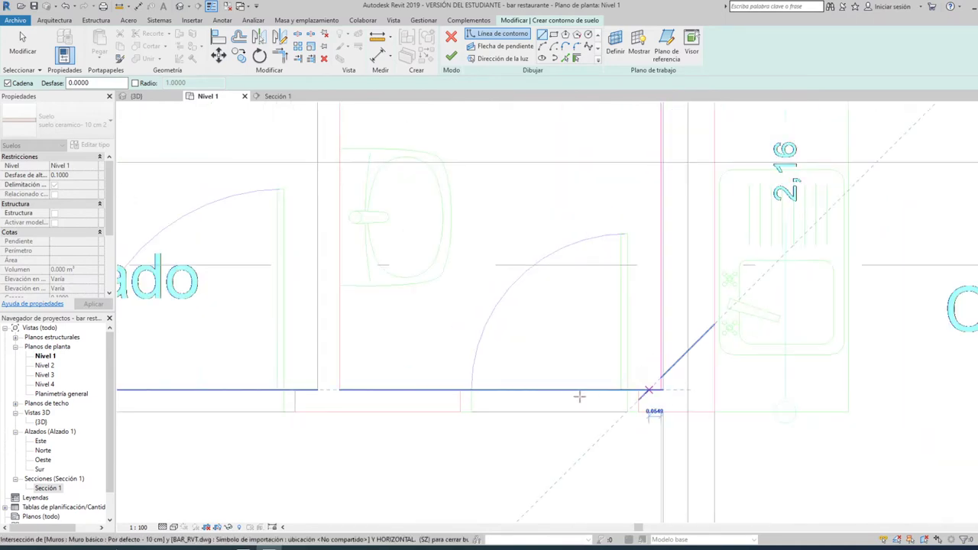
{"action": "left_click", "coordinate": [339, 390]}
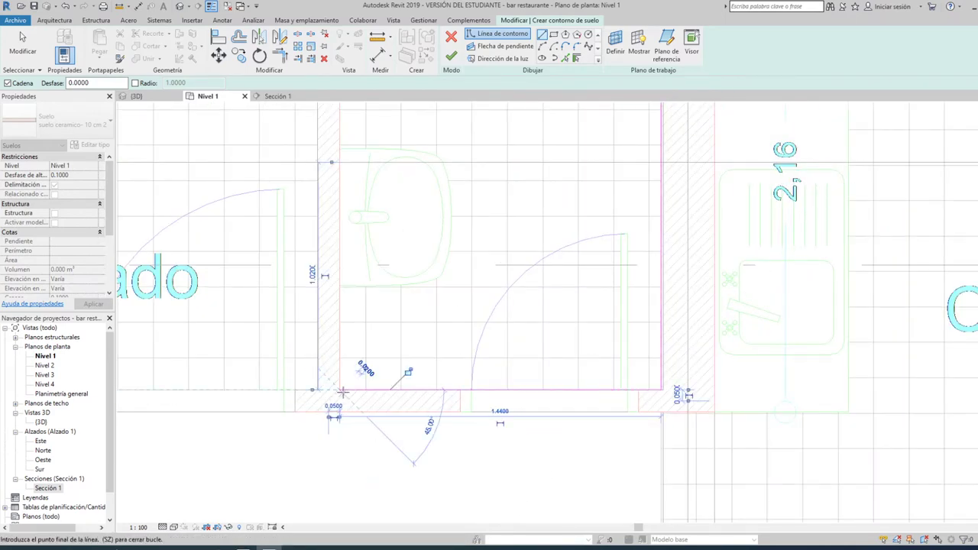
{"action": "scroll", "coordinate": [338, 391], "scroll_direction": "down", "scroll_amount": 2}
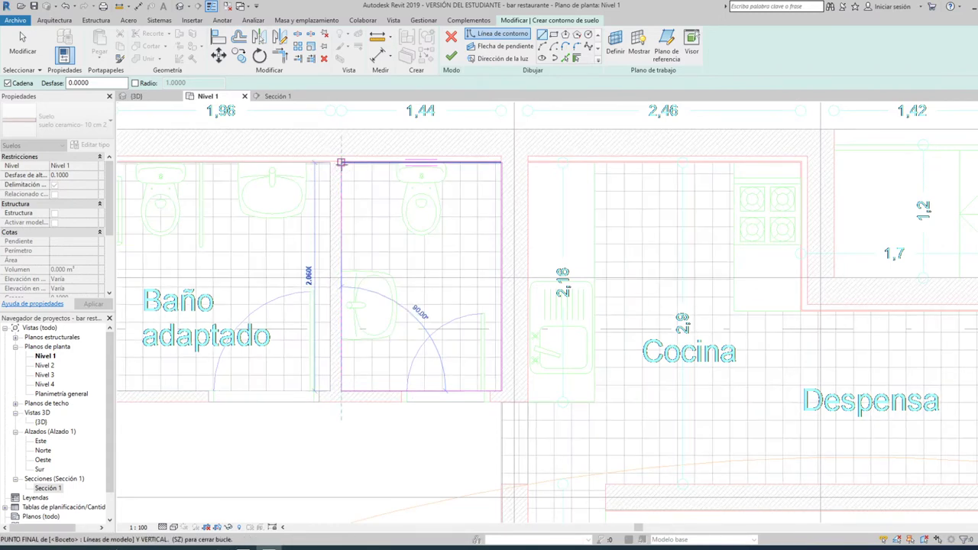
{"action": "left_click", "coordinate": [341, 163]}
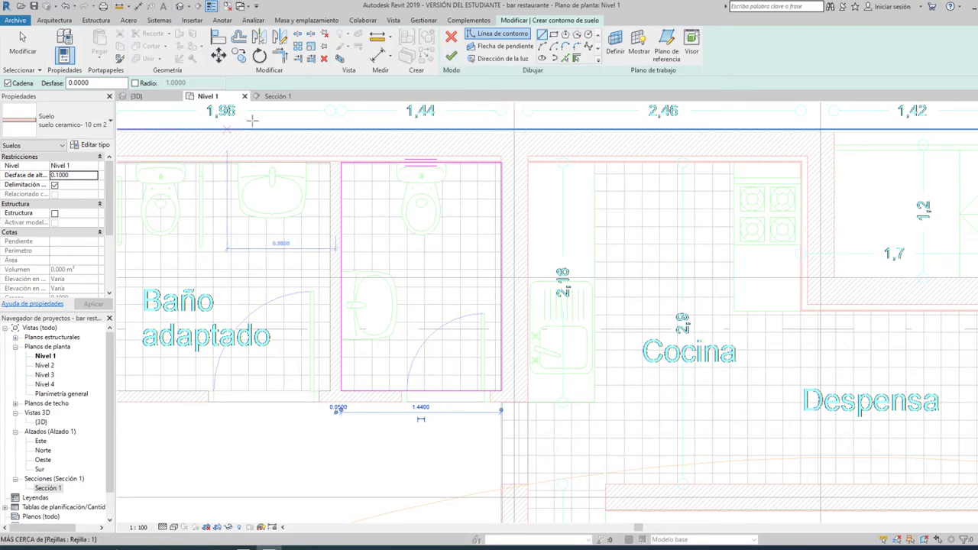
{"action": "left_click", "coordinate": [452, 58]}
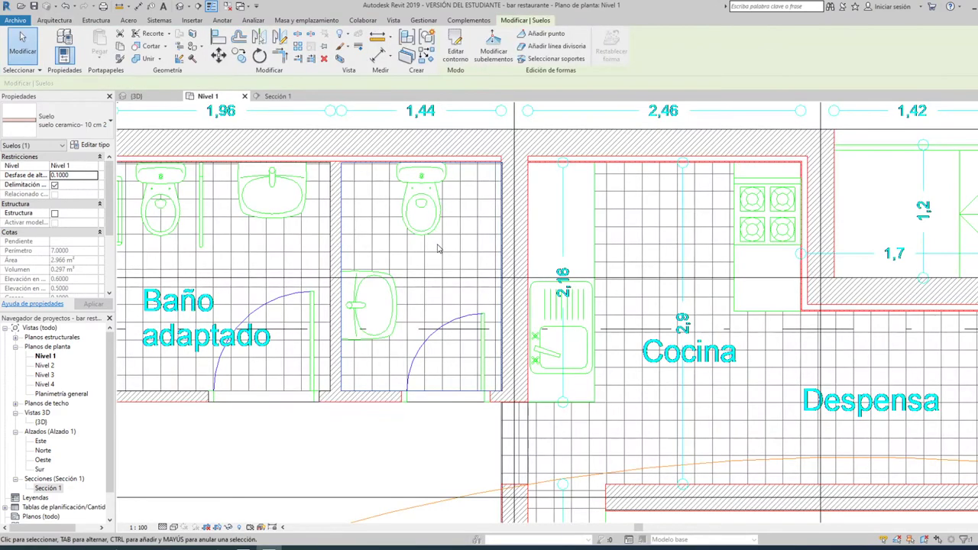
- Open the 3D view and tile all open views side by side with WT
{"action": "left_click", "coordinate": [438, 248]}
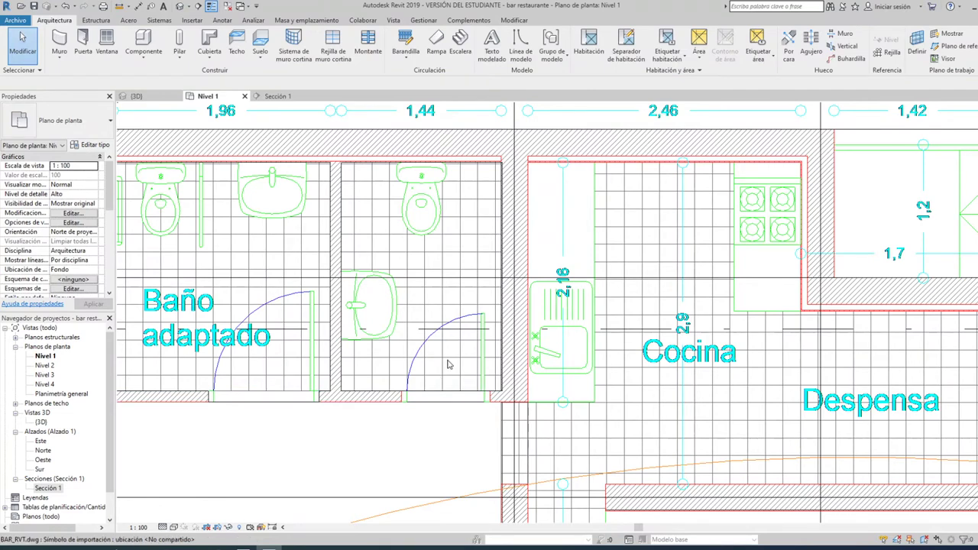
{"action": "left_click", "coordinate": [450, 365]}
{"action": "key", "text": "Escape"}
{"action": "left_click", "coordinate": [136, 96]}
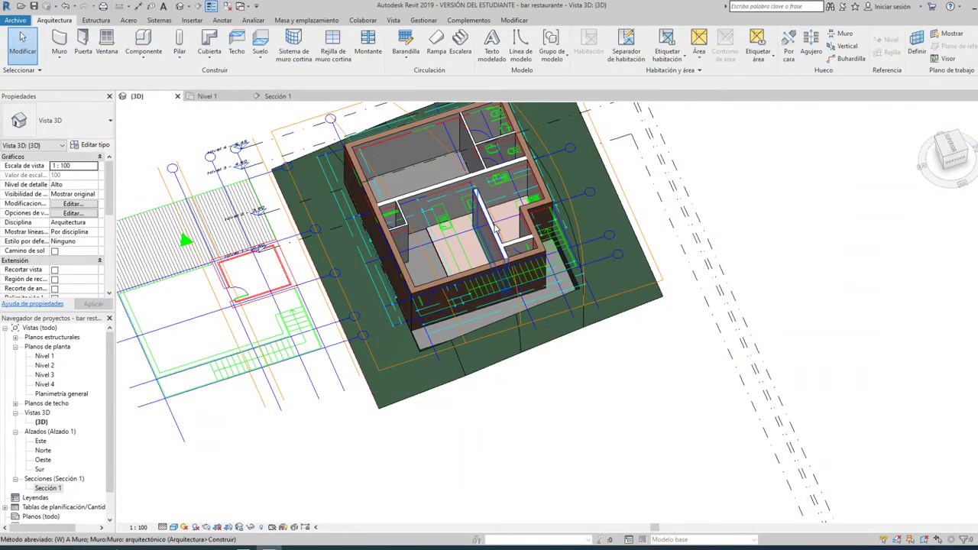
{"action": "key", "text": "w"}
{"action": "key", "text": "t"}
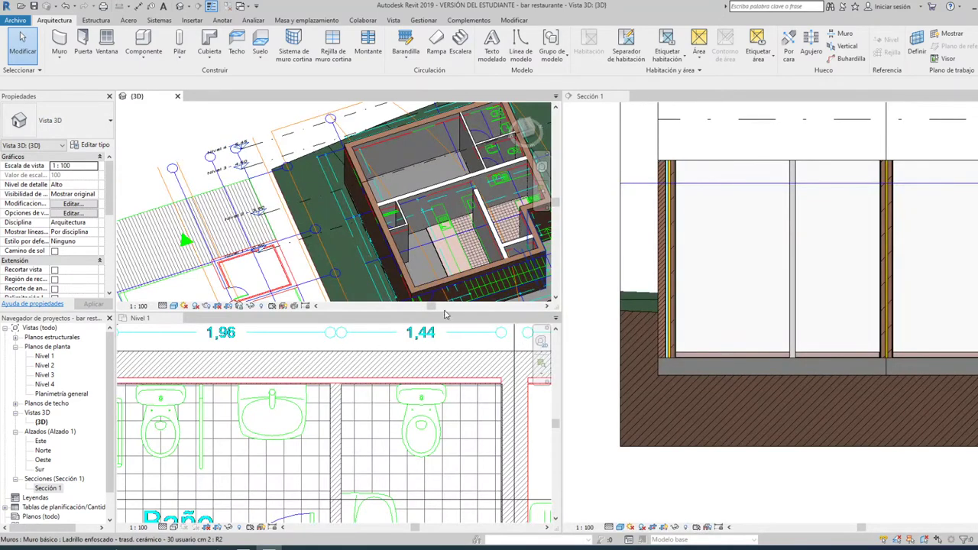
- Close Sección 1 and retile the remaining 3D and Nivel 1 views
{"action": "left_click", "coordinate": [650, 125]}
{"action": "left_click", "coordinate": [884, 106]}
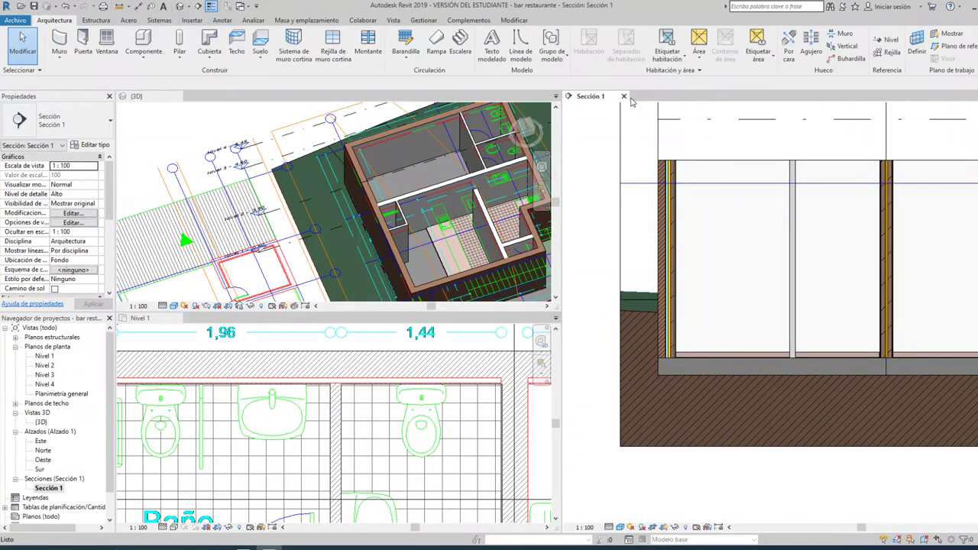
{"action": "left_click", "coordinate": [625, 98]}
{"action": "key", "text": "w"}
{"action": "key", "text": "t"}
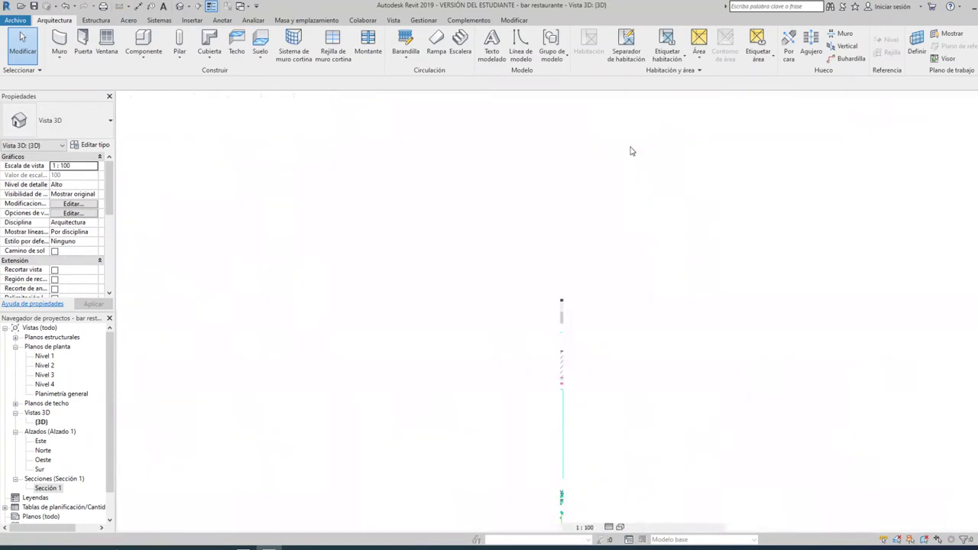
- Pan, zoom and orbit the 3D view to see the building from above
{"action": "middle_click_drag", "start_coordinate": [436, 235], "coordinate": [328, 271]}
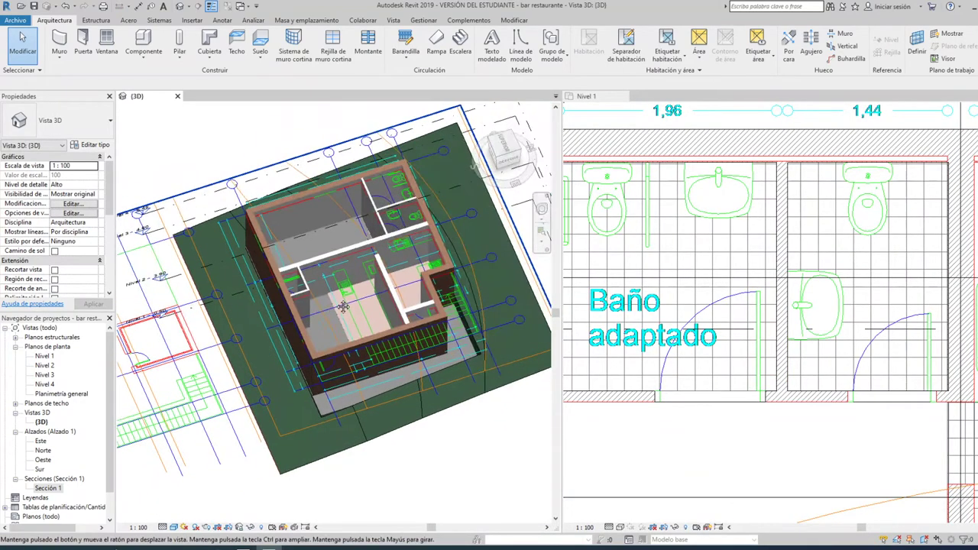
{"action": "scroll", "coordinate": [383, 248], "scroll_direction": "up", "scroll_amount": 4}
{"action": "scroll", "coordinate": [384, 248], "scroll_direction": "up", "scroll_amount": 3}
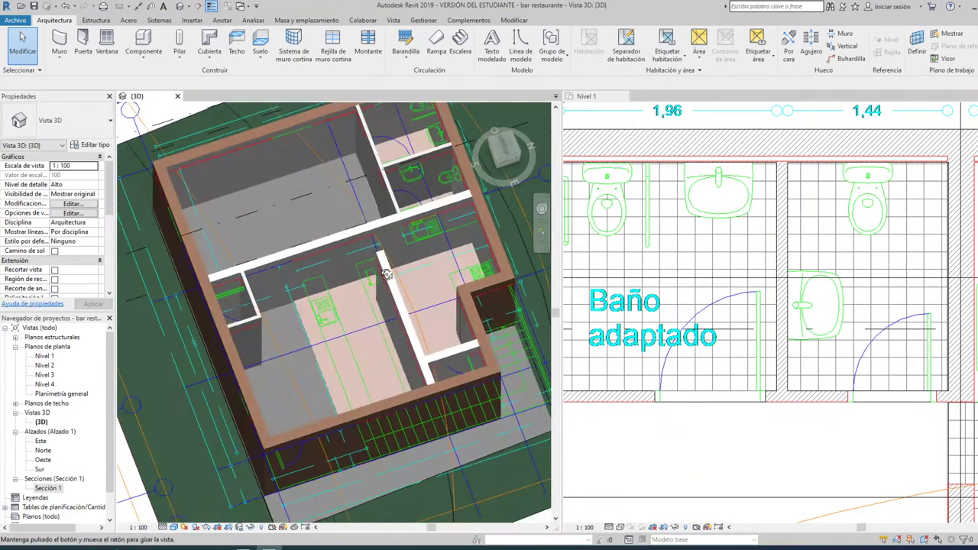
{"action": "scroll", "coordinate": [258, 234], "scroll_direction": "up", "scroll_amount": 3}
{"action": "scroll", "coordinate": [241, 235], "scroll_direction": "down", "scroll_amount": 4}
{"action": "scroll", "coordinate": [238, 236], "scroll_direction": "down", "scroll_amount": 4}
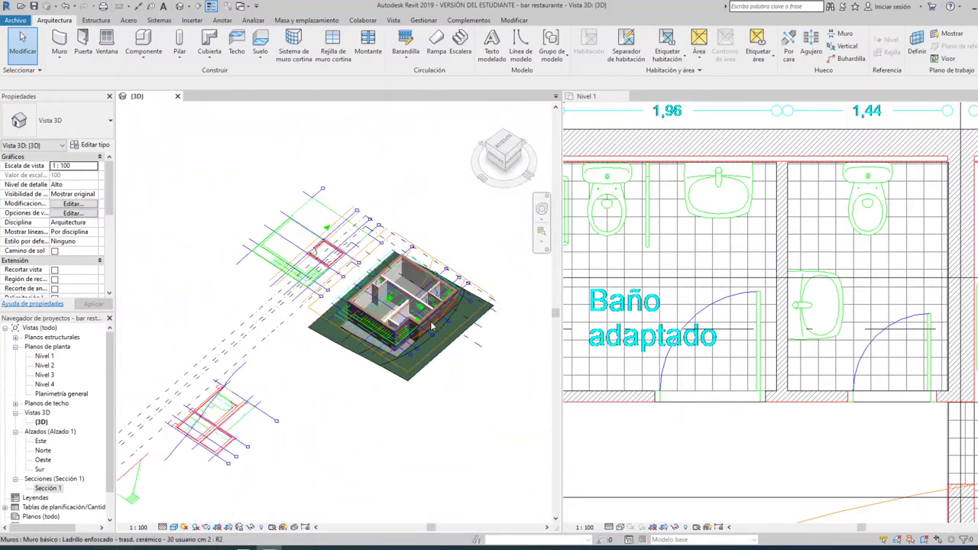
{"action": "middle_click_drag", "start_coordinate": [238, 236], "coordinate": [367, 321], "text": "shift"}
{"action": "scroll", "coordinate": [489, 402], "scroll_direction": "up", "scroll_amount": 3}
{"action": "scroll", "coordinate": [490, 403], "scroll_direction": "up", "scroll_amount": 3}
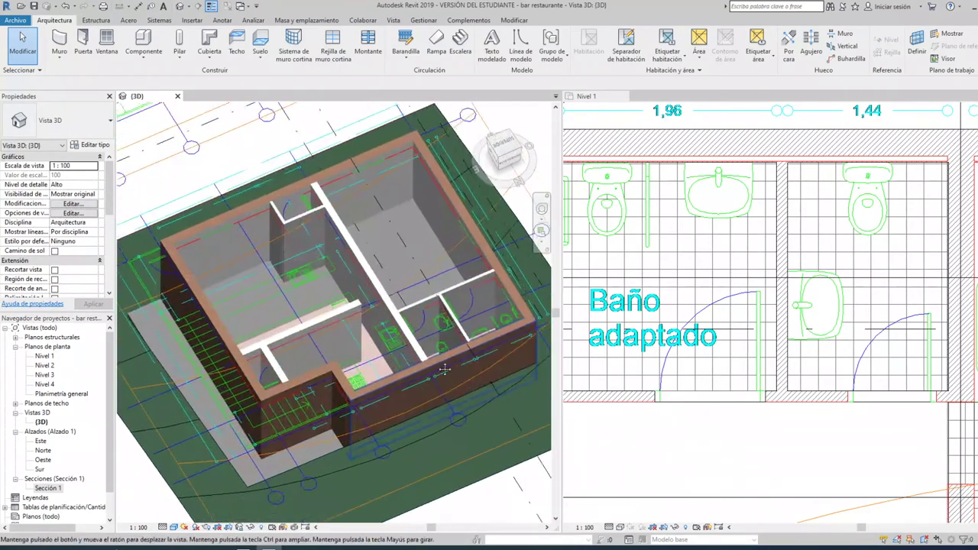
{"action": "scroll", "coordinate": [397, 306], "scroll_direction": "up", "scroll_amount": 2}
{"action": "scroll", "coordinate": [414, 323], "scroll_direction": "up", "scroll_amount": 2}
{"action": "left_click", "coordinate": [401, 331]}
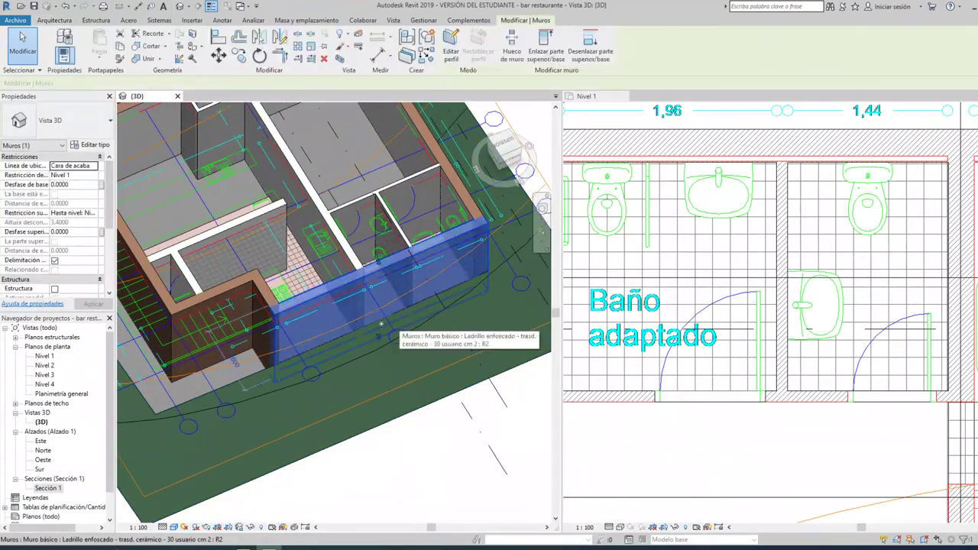
{"action": "scroll", "coordinate": [274, 246], "scroll_direction": "down", "scroll_amount": 2}
{"action": "key", "text": "Escape"}
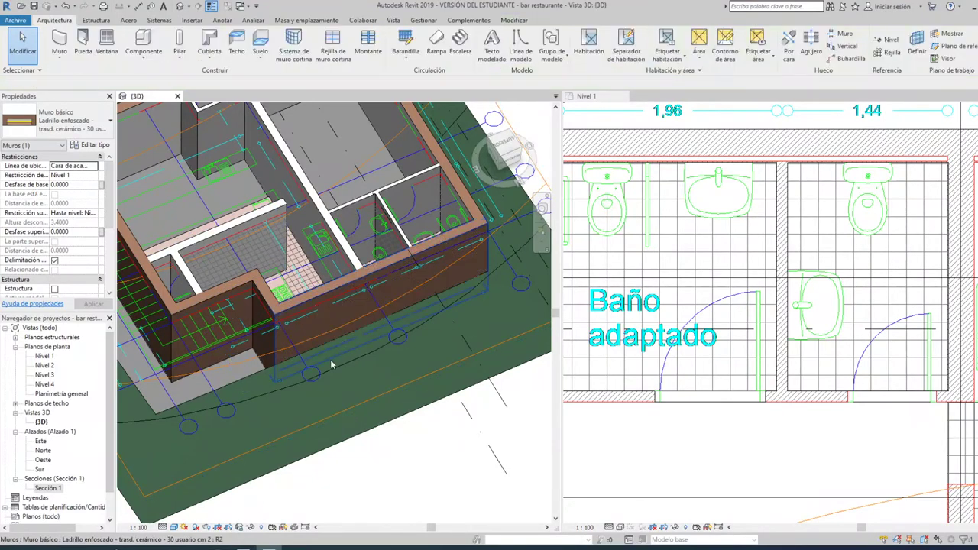
- Select the imported DWG and enter 0.5 as its base offset
{"action": "middle_click_drag", "start_coordinate": [341, 356], "coordinate": [330, 350], "text": "shift"}
{"action": "scroll", "coordinate": [330, 350], "scroll_direction": "down", "scroll_amount": 3}
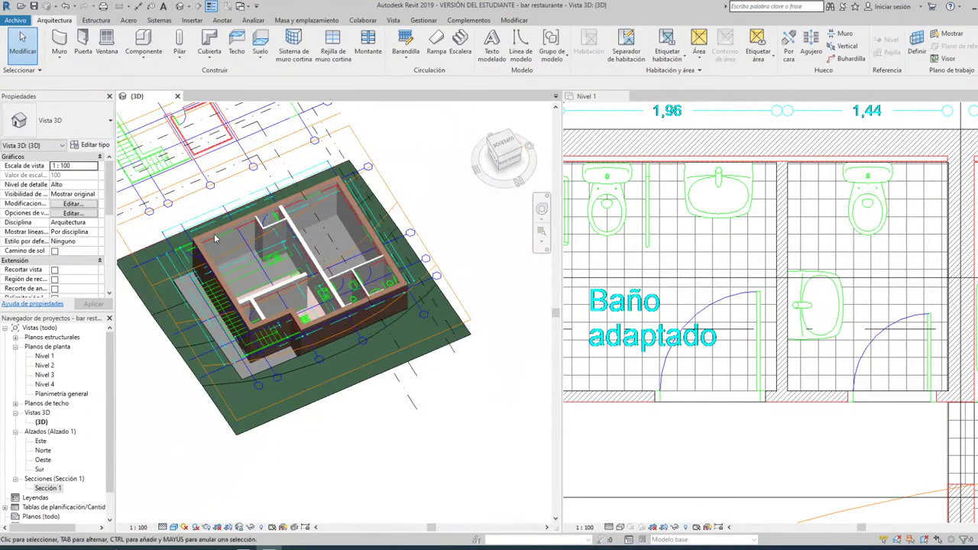
{"action": "left_click", "coordinate": [210, 153]}
{"action": "left_click", "coordinate": [76, 175]}
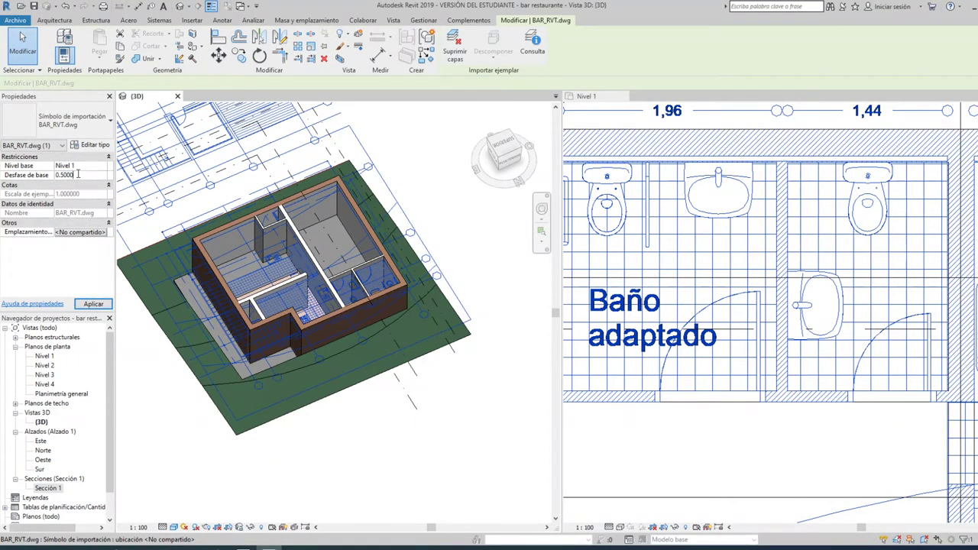
{"action": "type", "text": "0"}
- Confirm a base offset of 0 for the imported BAR_RVT.dwg drawing
{"action": "key", "text": "Return"}
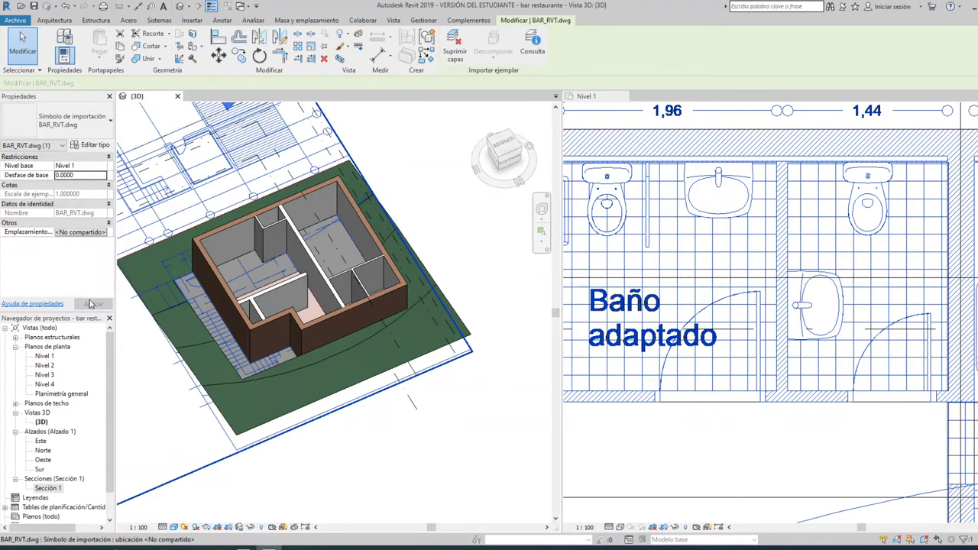
{"action": "key", "text": "Escape"}
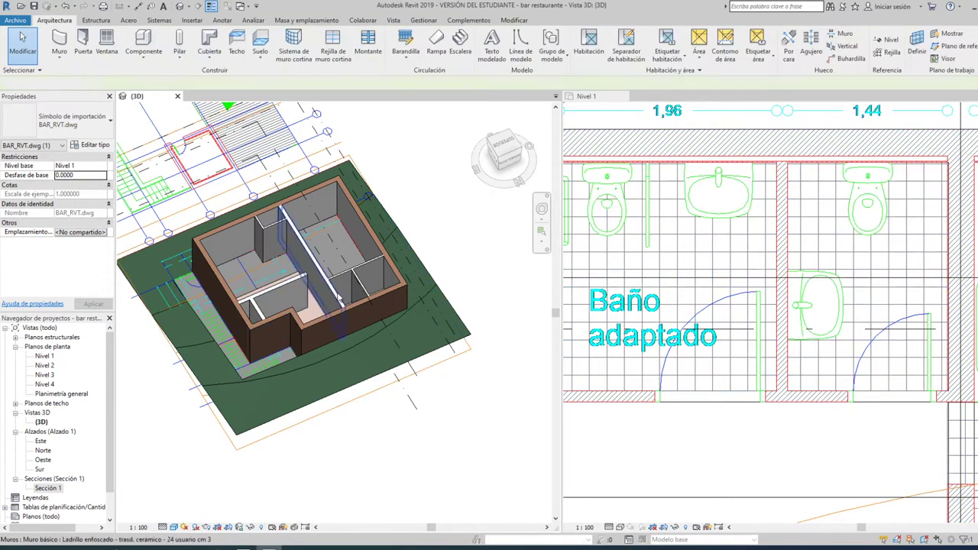
{"action": "scroll", "coordinate": [329, 306], "scroll_direction": "up", "scroll_amount": 3}
{"action": "scroll", "coordinate": [367, 317], "scroll_direction": "up", "scroll_amount": 2}
- Temporarily hide the front outer wall in 3D, then select the bathroom floor
{"action": "left_click", "coordinate": [375, 318]}
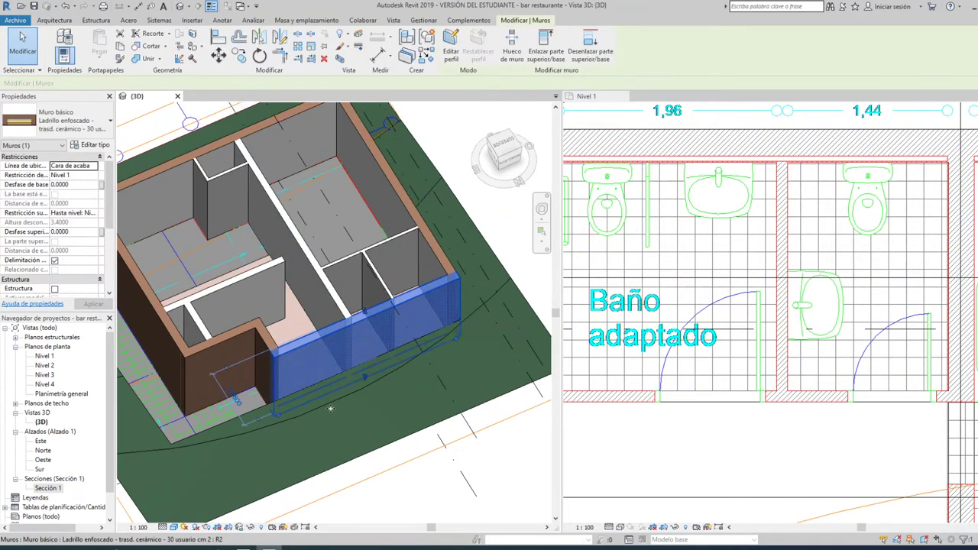
{"action": "left_click", "coordinate": [252, 527]}
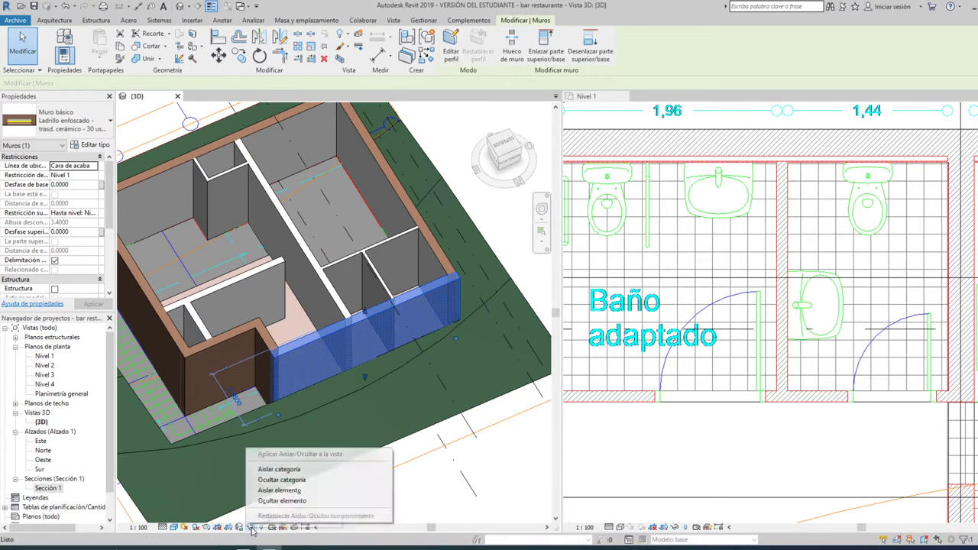
{"action": "left_click", "coordinate": [285, 506]}
{"action": "key", "text": "Escape"}
{"action": "scroll", "coordinate": [359, 352], "scroll_direction": "up", "scroll_amount": 2}
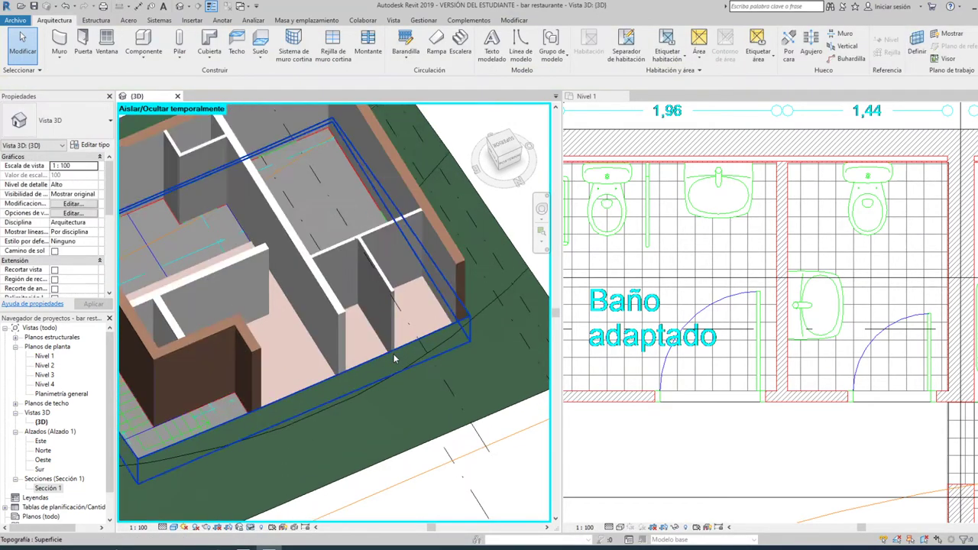
{"action": "scroll", "coordinate": [337, 306], "scroll_direction": "up", "scroll_amount": 3}
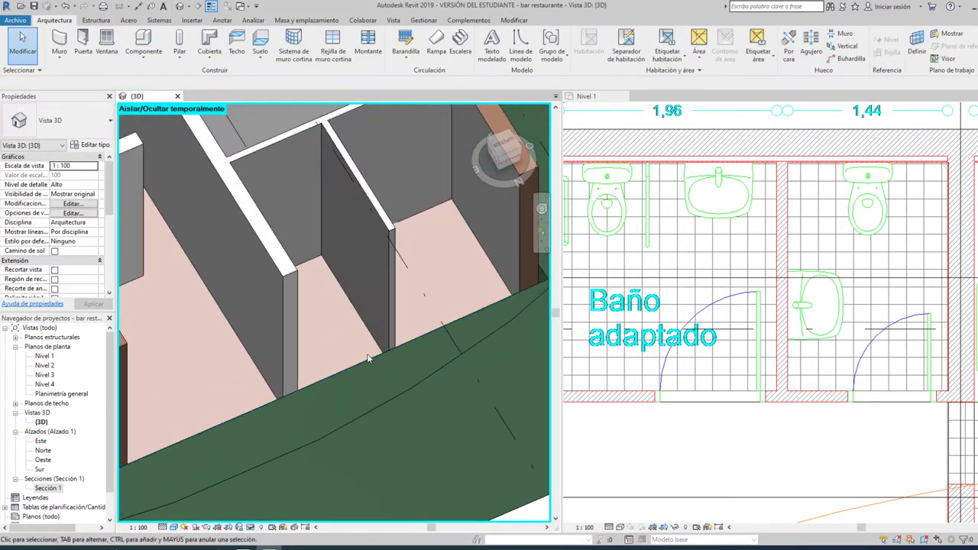
{"action": "left_click", "coordinate": [317, 281]}
- Copy the bathroom floor and paste it into the adjacent bathroom stall on Nivel 1
{"action": "scroll", "coordinate": [775, 344], "scroll_direction": "down", "scroll_amount": 2}
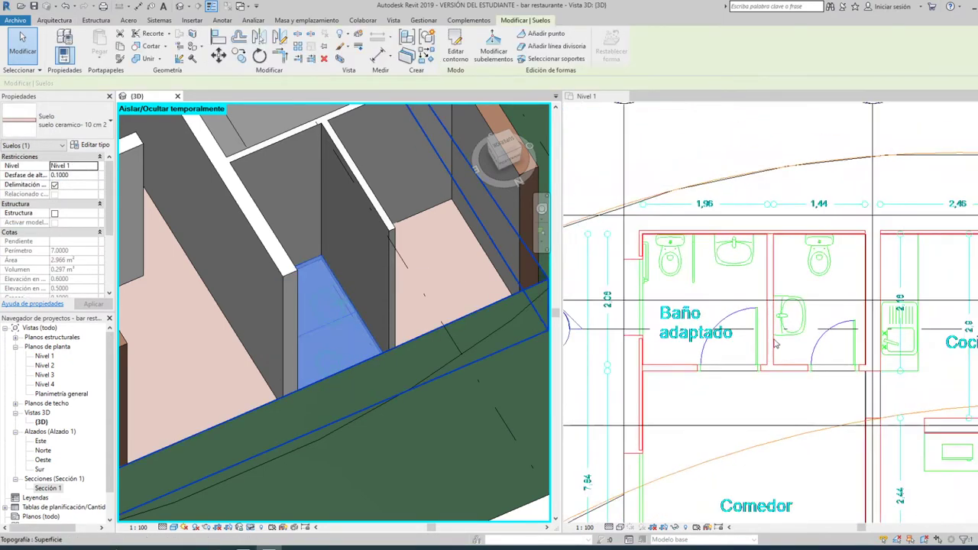
{"action": "left_click", "coordinate": [601, 343]}
{"action": "key", "text": "ctrl+c"}
{"action": "key", "text": "ctrl+v"}
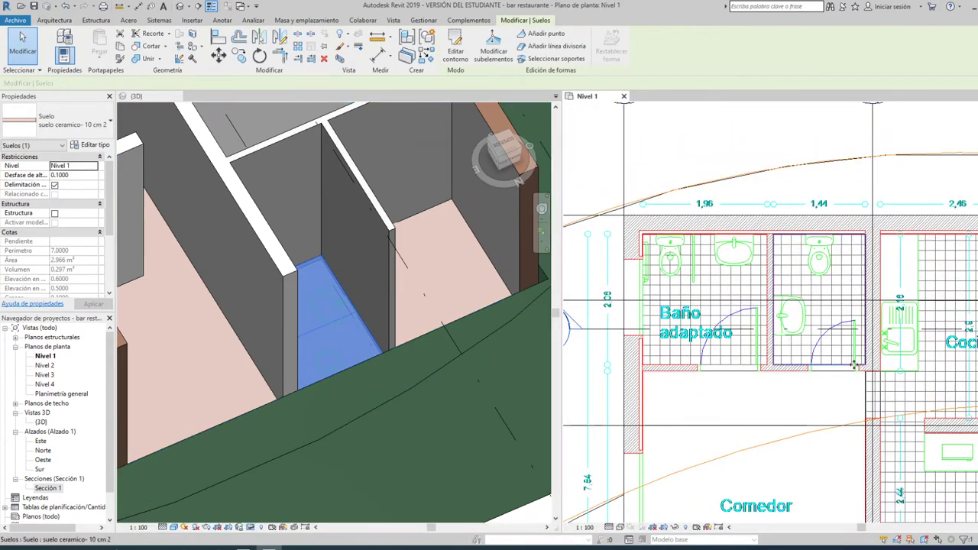
{"action": "left_click", "coordinate": [792, 382]}
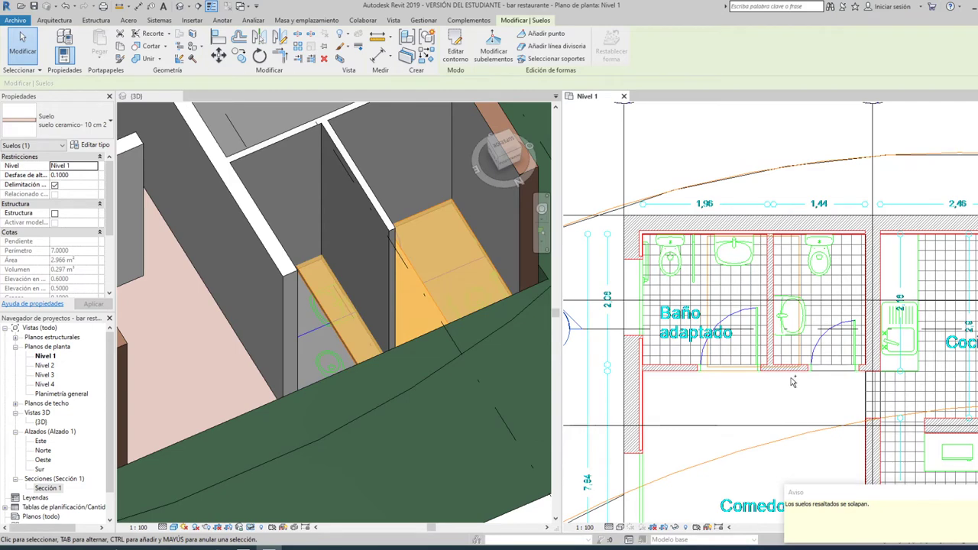
{"action": "key", "text": "Escape"}
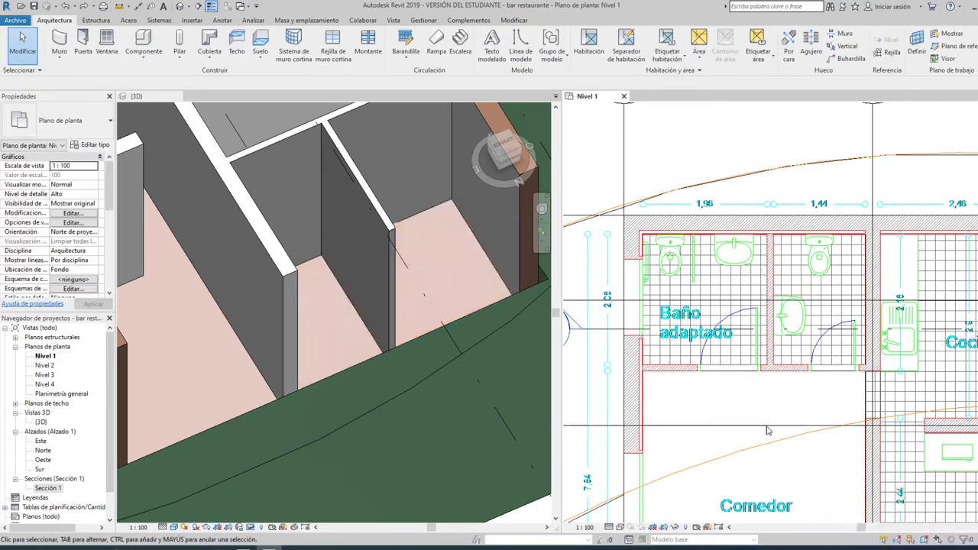
- Select the right and middle stall floors in the 3D view to check their 0.1 offset
{"action": "mouse_move", "coordinate": [781, 382]}
{"action": "middle_mouse_down"}
{"action": "mouse_move", "coordinate": [693, 361]}
{"action": "mouse_move", "coordinate": [775, 364]}
{"action": "middle_mouse_up"}
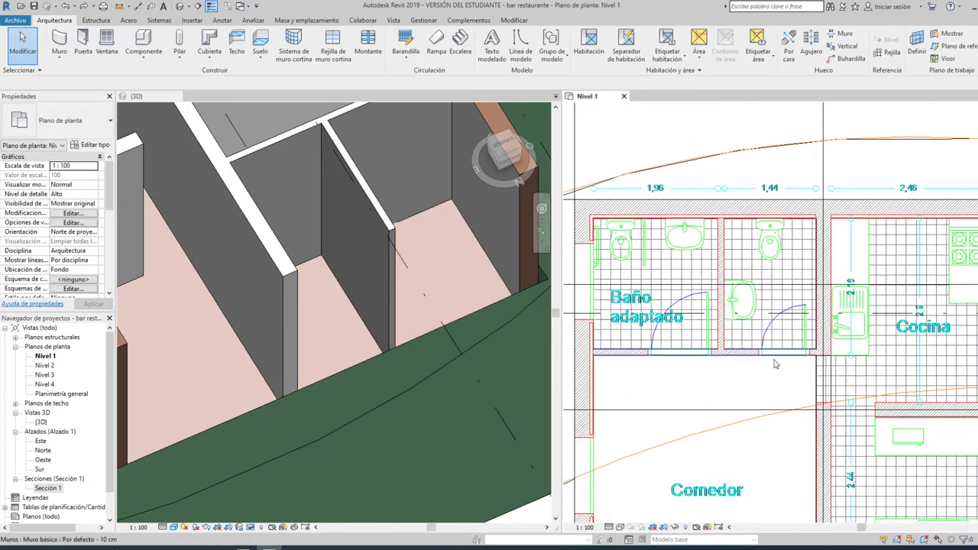
{"action": "left_click", "coordinate": [346, 370]}
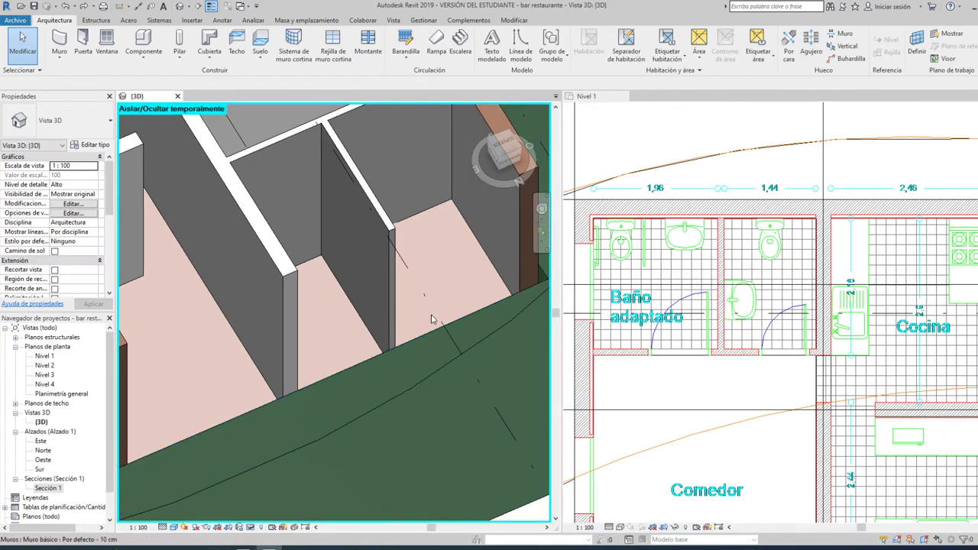
{"action": "left_click", "coordinate": [453, 206]}
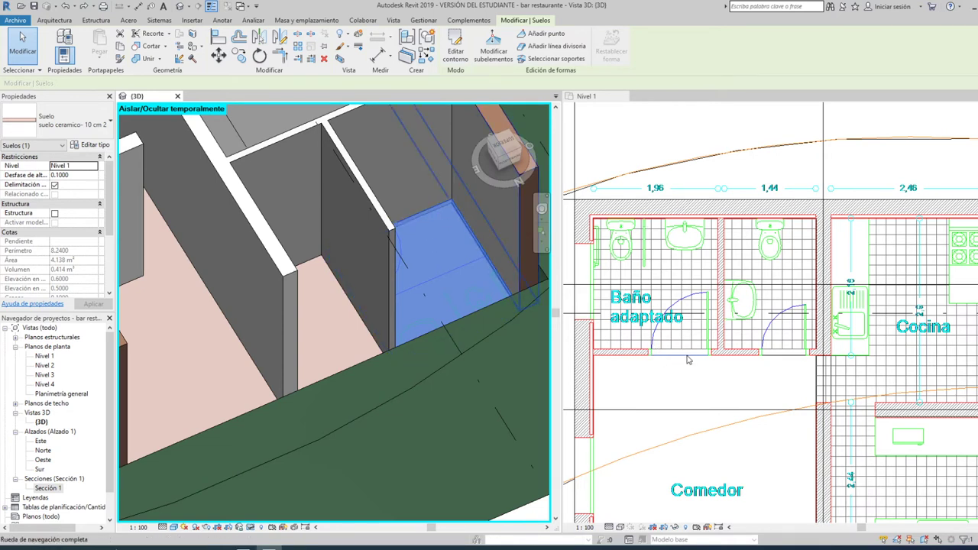
{"action": "scroll", "coordinate": [684, 351], "scroll_direction": "up", "scroll_amount": 3}
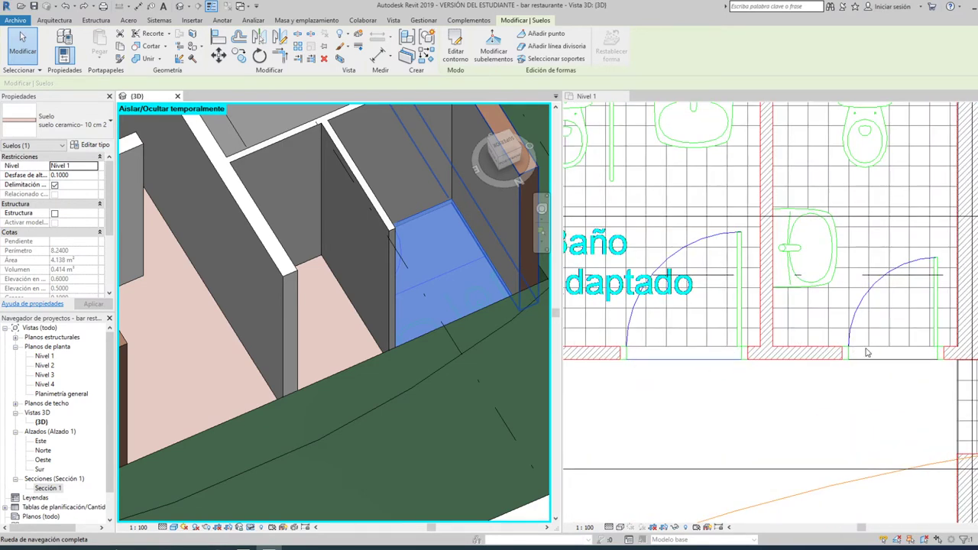
{"action": "left_click", "coordinate": [319, 265]}
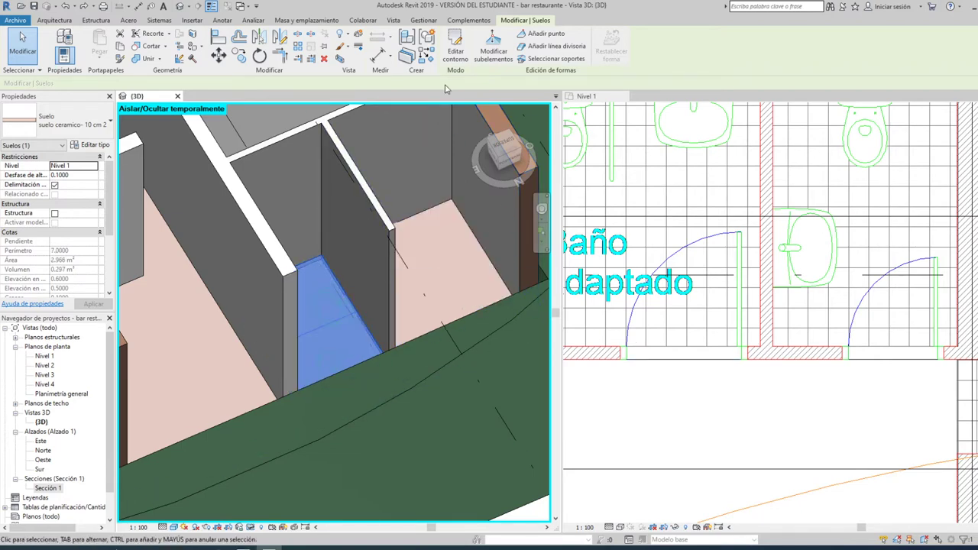
- Enter and exit the current floor's boundary edit, then clear the floor selection
{"action": "left_click", "coordinate": [455, 46]}
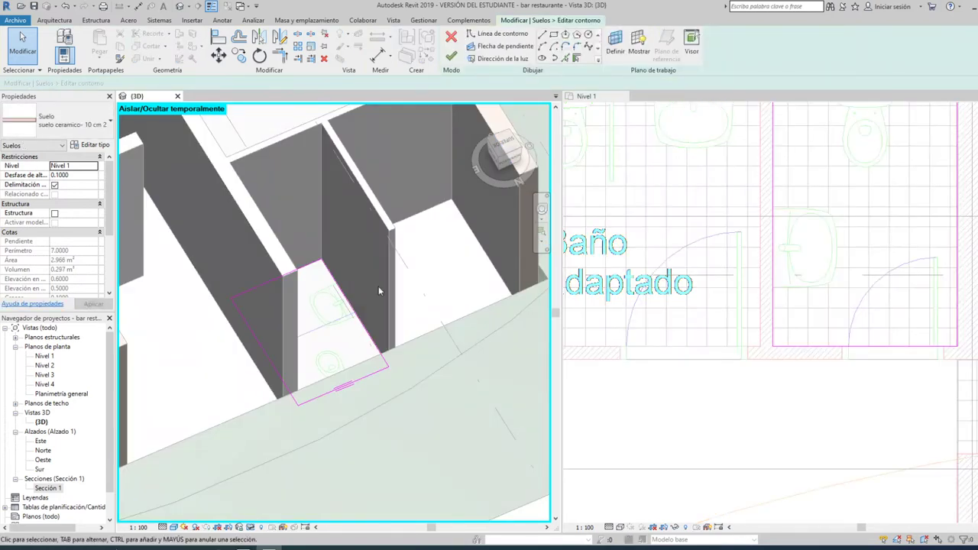
{"action": "left_click", "coordinate": [866, 346]}
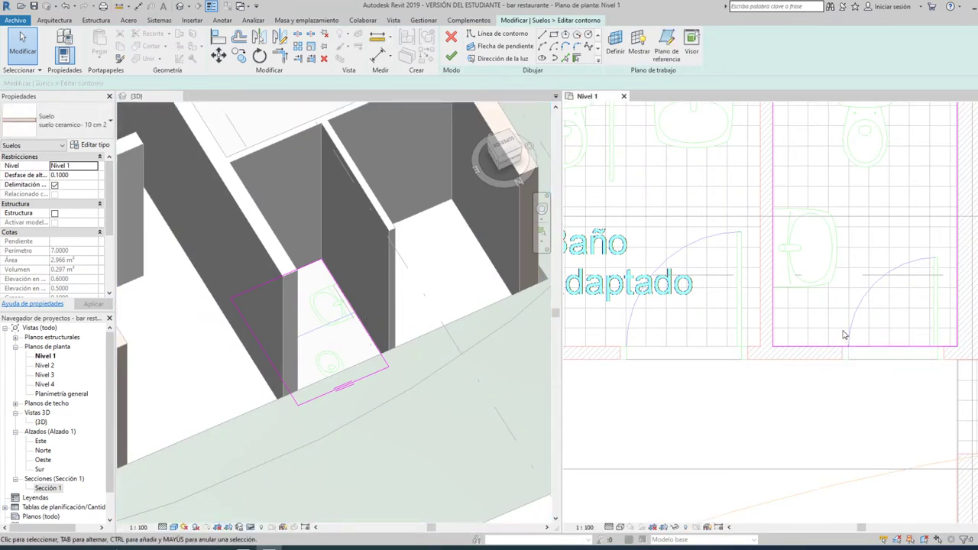
{"action": "left_click", "coordinate": [458, 250]}
{"action": "left_click", "coordinate": [451, 56]}
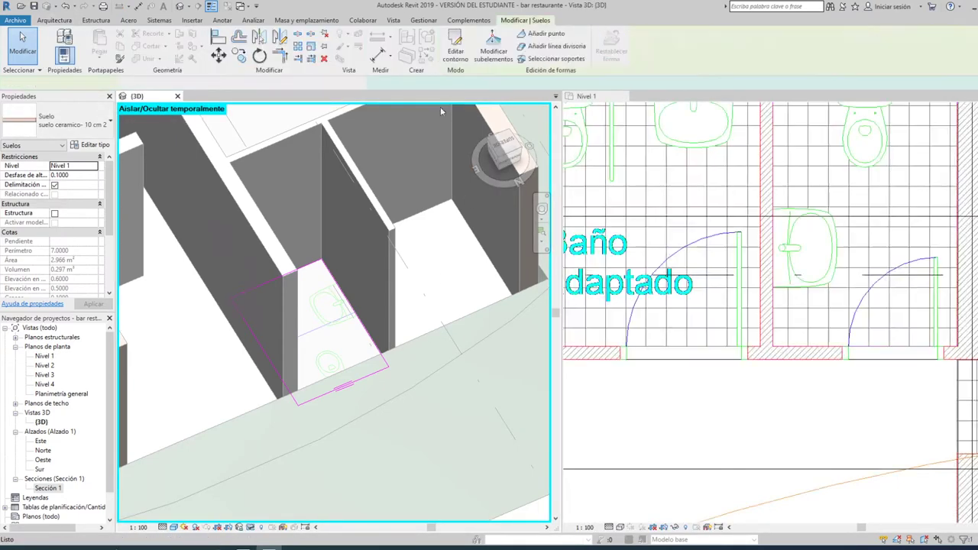
{"action": "left_click", "coordinate": [461, 315]}
{"action": "key", "text": "Escape"}
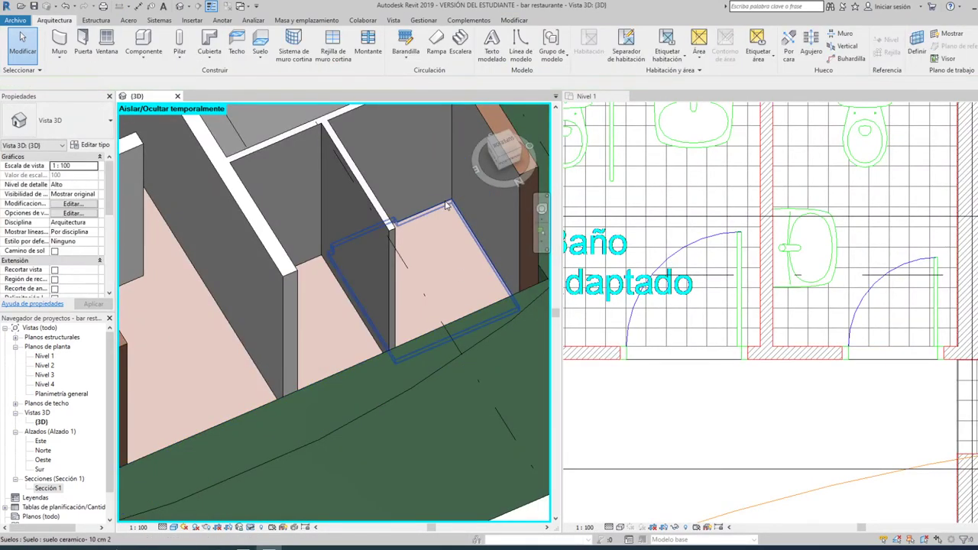
- Edit the right-stall floor outline, moving the bottom line's ends up to the wall
{"action": "left_click", "coordinate": [447, 207]}
{"action": "left_click", "coordinate": [456, 46]}
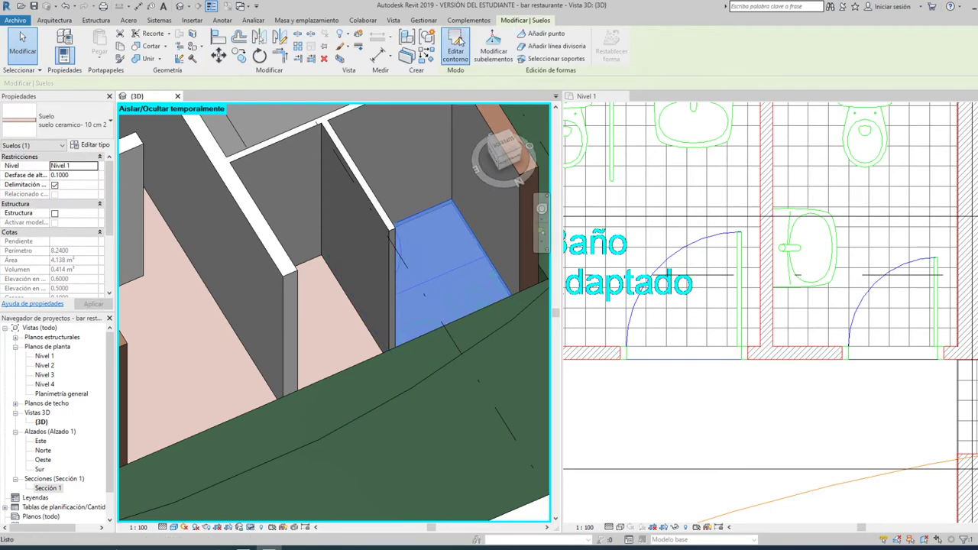
{"action": "left_click", "coordinate": [691, 356]}
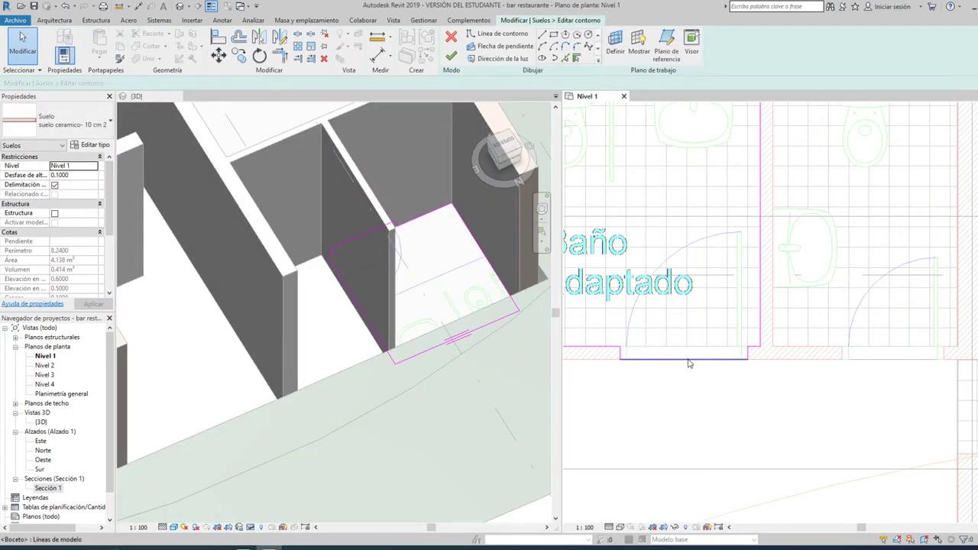
{"action": "left_click", "coordinate": [688, 360]}
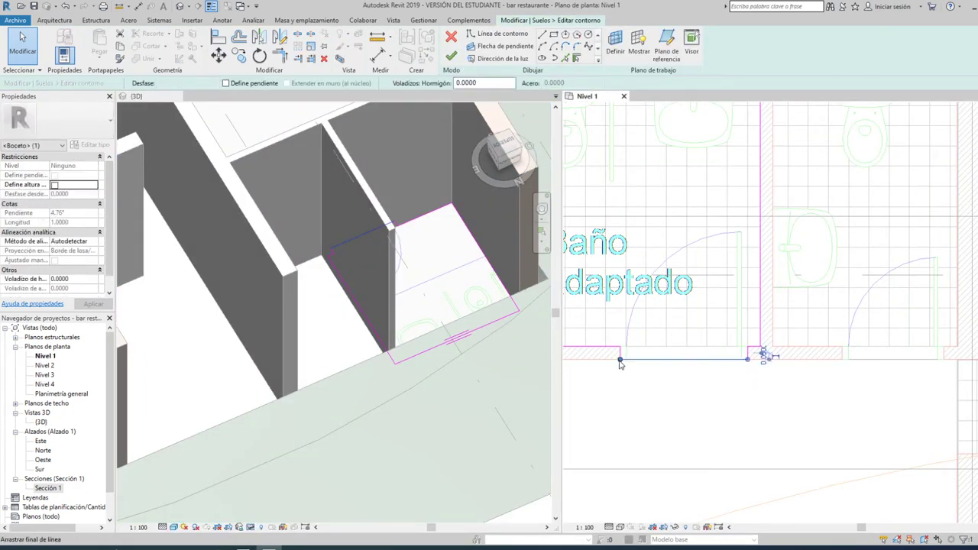
{"action": "left_click_drag", "start_coordinate": [620, 360], "coordinate": [620, 347]}
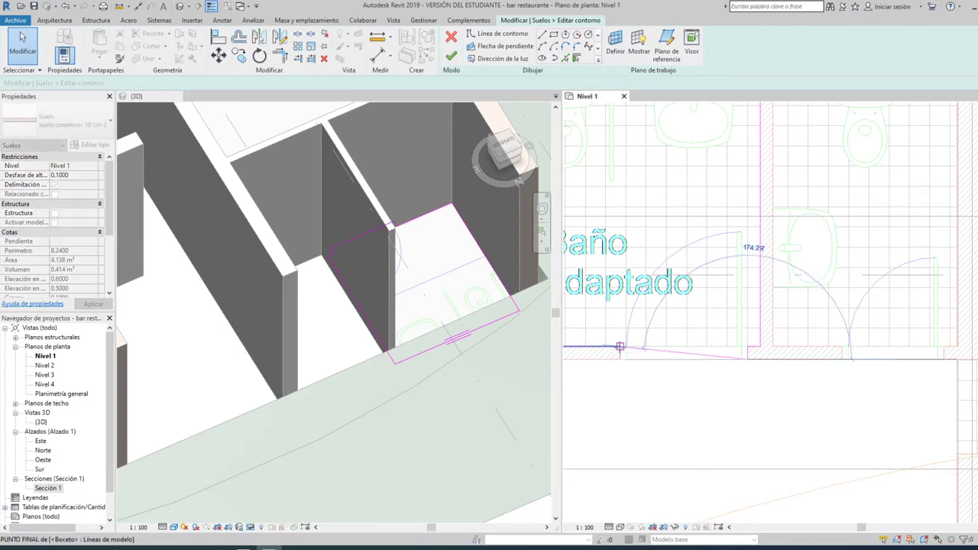
{"action": "left_click_drag", "start_coordinate": [749, 365], "coordinate": [749, 349]}
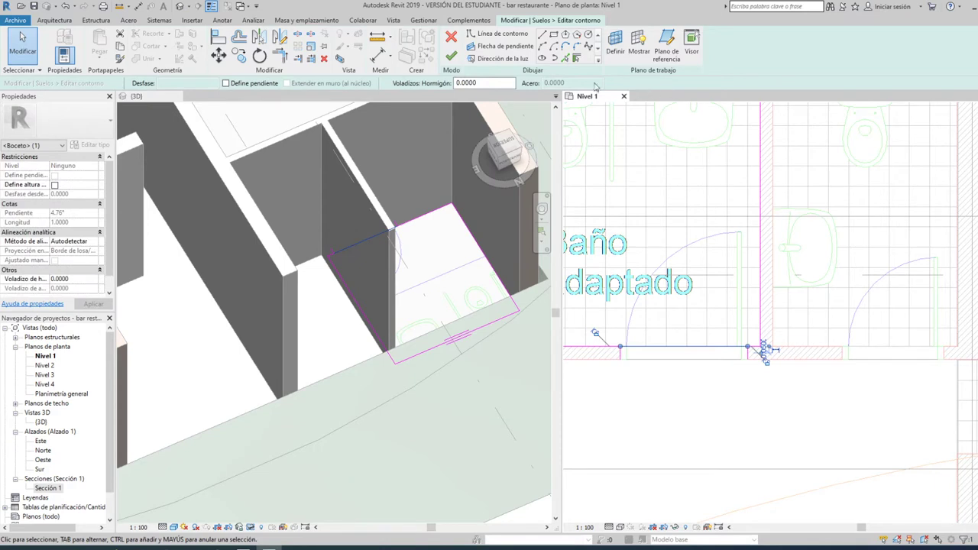
- Resolve the overlapping-lines error by deleting the overlapping outline line
{"action": "left_click", "coordinate": [451, 55]}
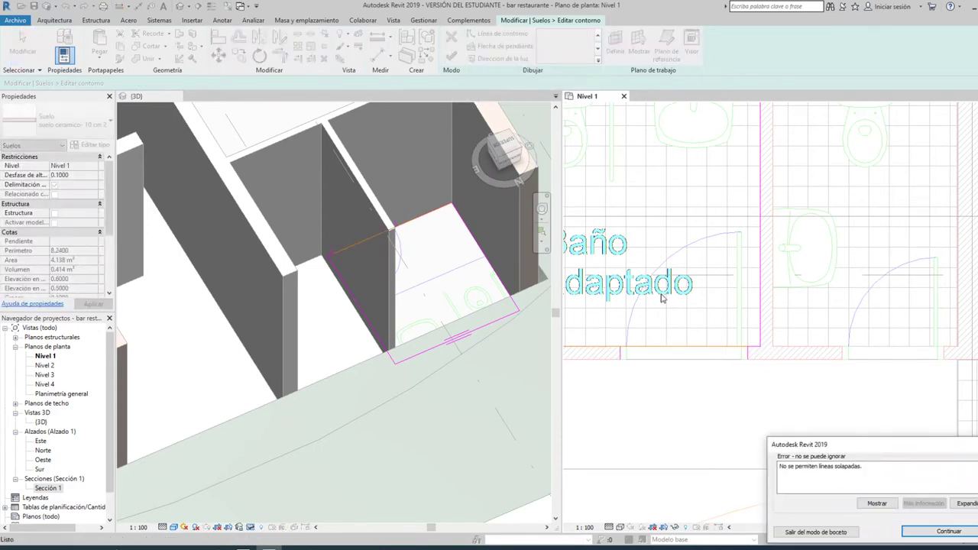
{"action": "left_click", "coordinate": [947, 532]}
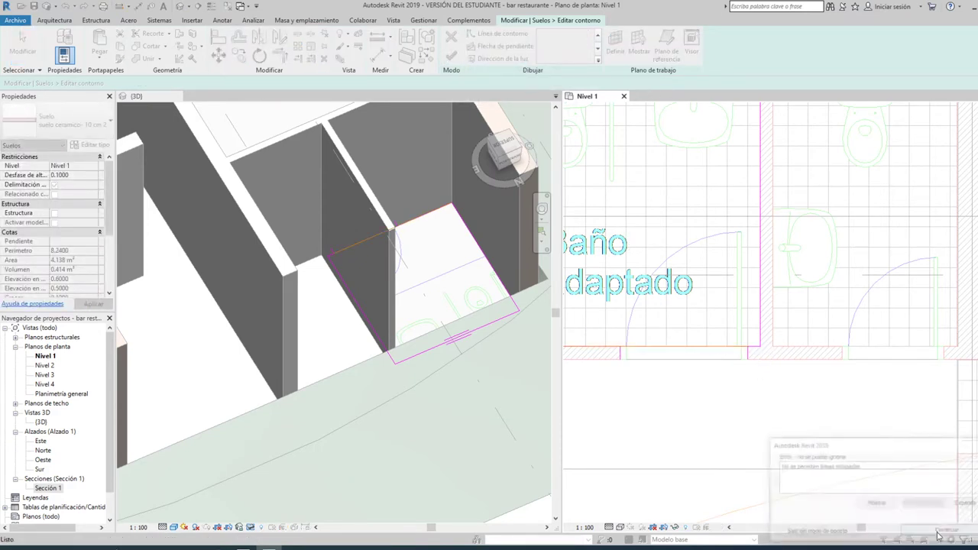
{"action": "left_click", "coordinate": [686, 351]}
{"action": "key", "text": "Delete"}
- Trim/Extend the bottom and vertical lines into a corner and finish the ceramic floor
{"action": "scroll", "coordinate": [780, 389], "scroll_direction": "up", "scroll_amount": 2}
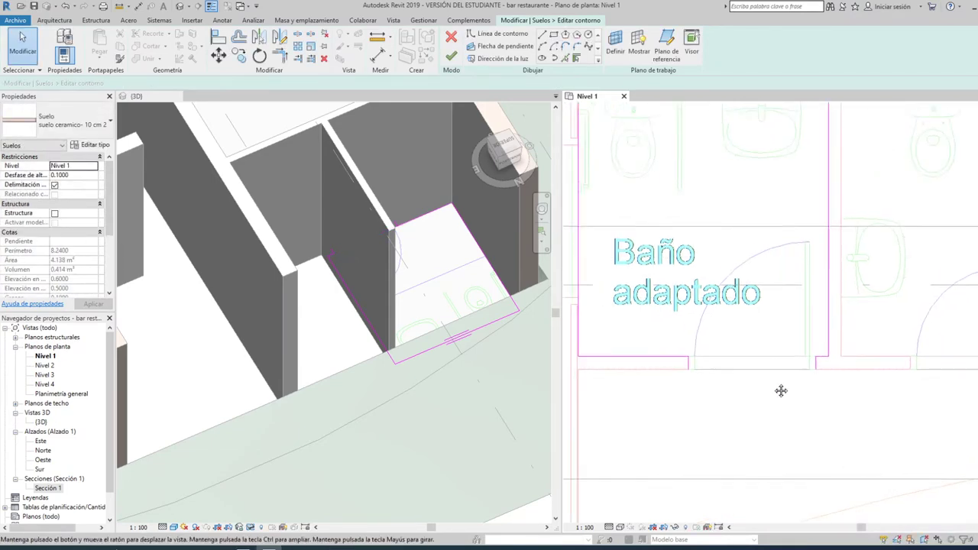
{"action": "scroll", "coordinate": [747, 373], "scroll_direction": "up", "scroll_amount": 1}
{"action": "scroll", "coordinate": [725, 366], "scroll_direction": "up", "scroll_amount": 2}
{"action": "left_click_drag", "start_coordinate": [725, 367], "coordinate": [920, 369]}
{"action": "left_click", "coordinate": [919, 361]}
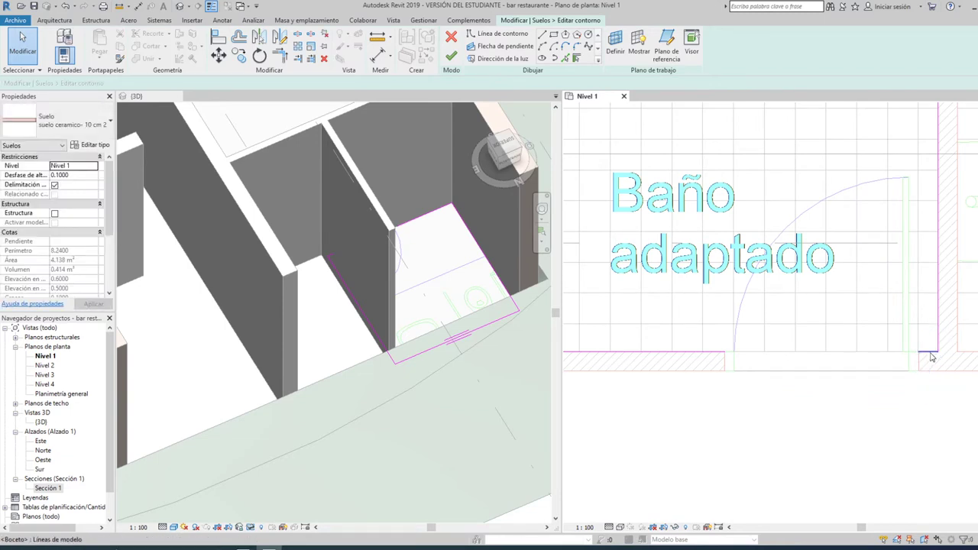
{"action": "key", "text": "Escape"}
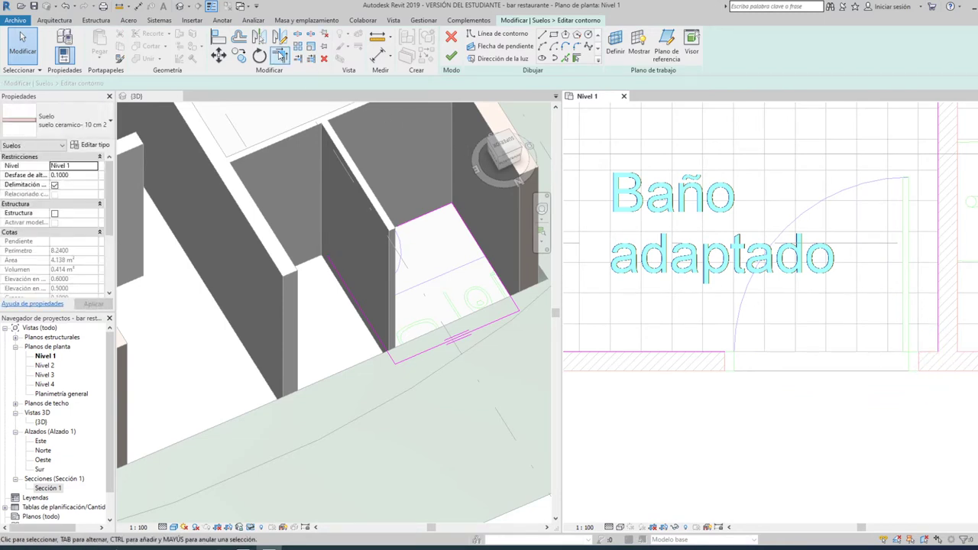
{"action": "left_click", "coordinate": [282, 56]}
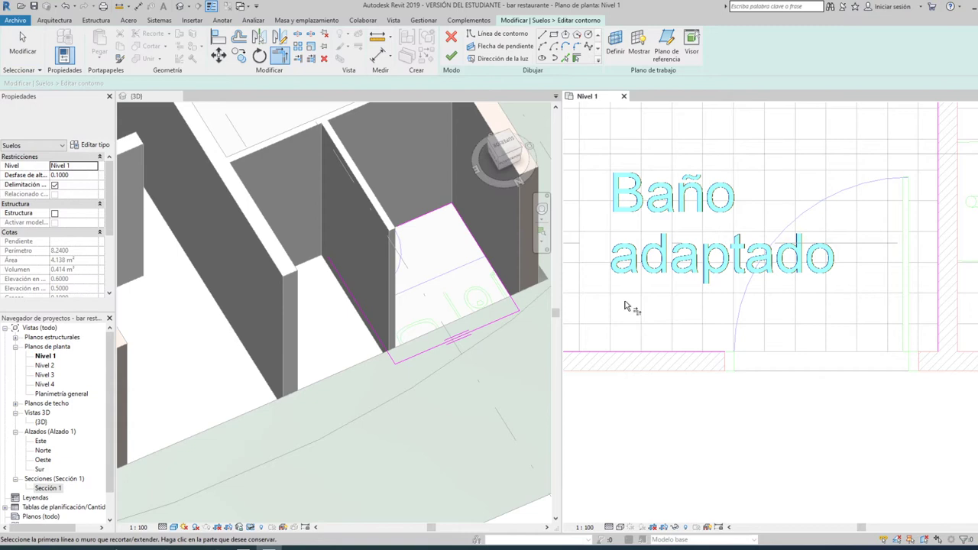
{"action": "left_click", "coordinate": [690, 353]}
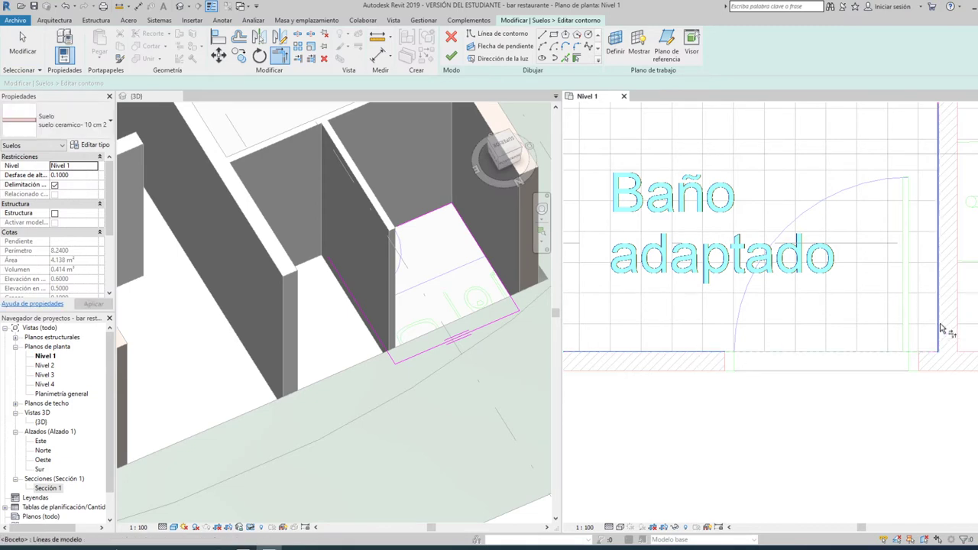
{"action": "left_click", "coordinate": [941, 328]}
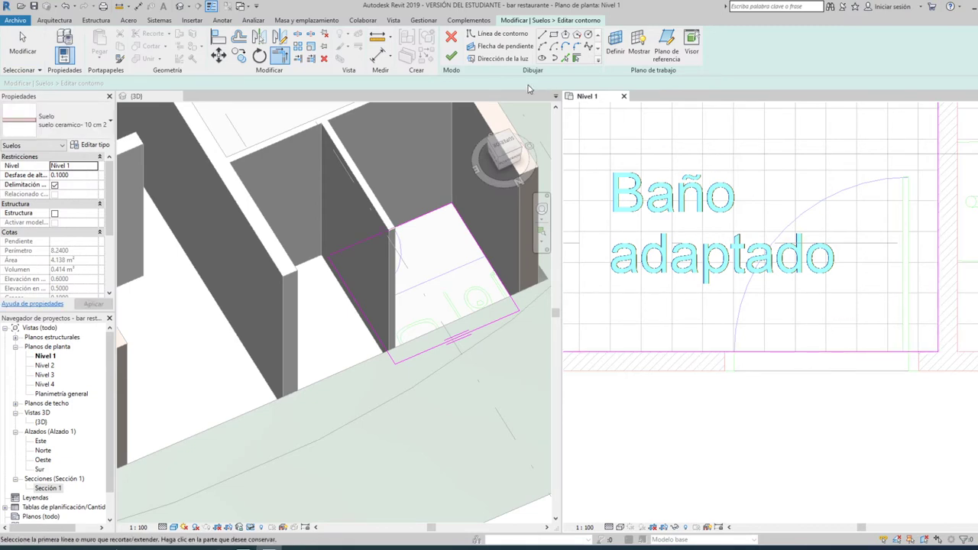
{"action": "left_click", "coordinate": [452, 60]}
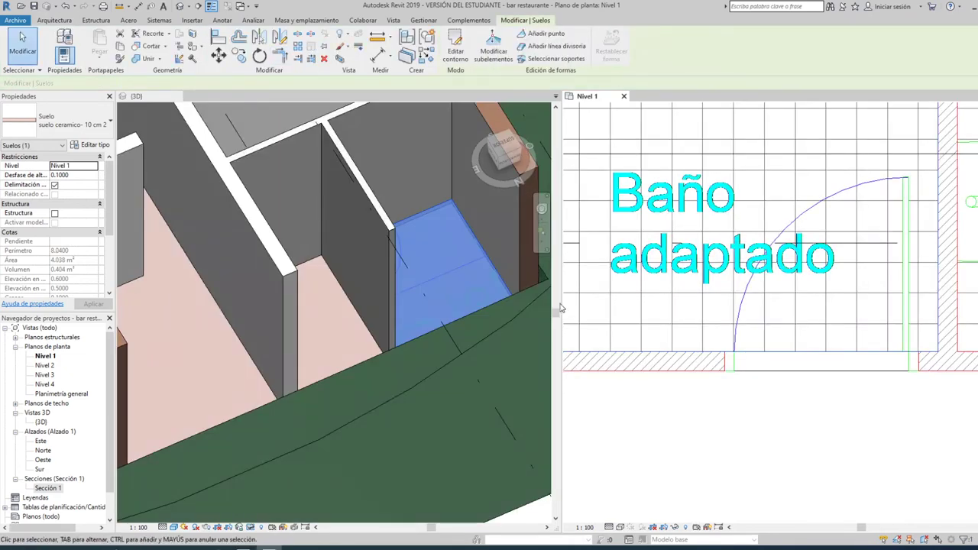
{"action": "key", "text": "Escape"}
- Zoom out and pan the Nivel 1 plan to frame Comedor, Bar and Cafetería
{"action": "scroll", "coordinate": [466, 337], "scroll_direction": "down", "scroll_amount": 2}
{"action": "scroll", "coordinate": [466, 337], "scroll_direction": "down", "scroll_amount": 2}
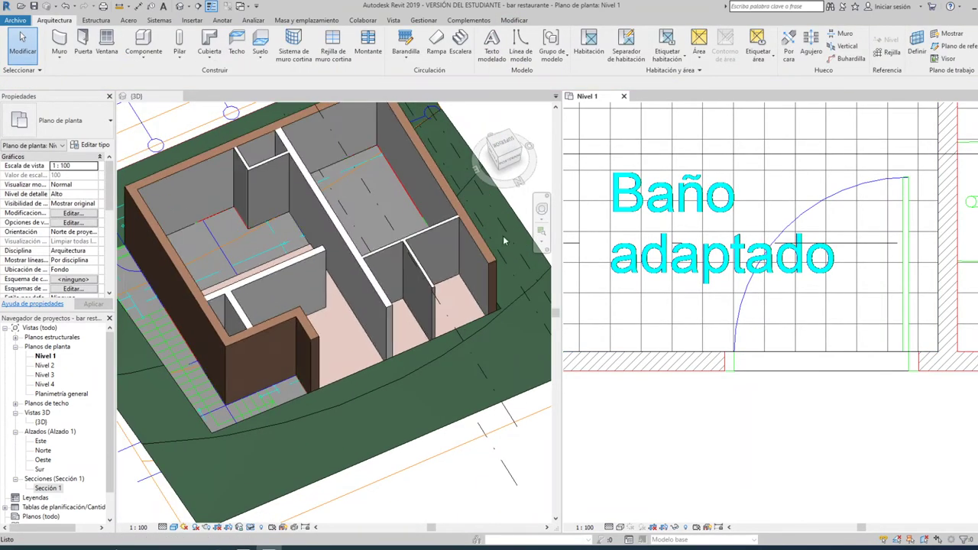
{"action": "scroll", "coordinate": [705, 403], "scroll_direction": "down", "scroll_amount": 1}
{"action": "scroll", "coordinate": [705, 402], "scroll_direction": "down", "scroll_amount": 2}
{"action": "scroll", "coordinate": [705, 403], "scroll_direction": "down", "scroll_amount": 1}
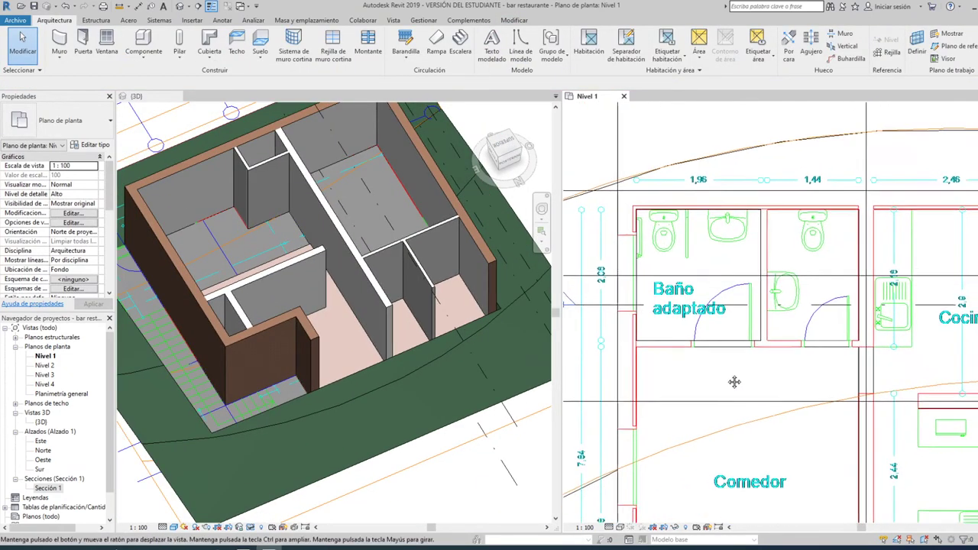
{"action": "middle_click_drag", "start_coordinate": [705, 402], "coordinate": [703, 306]}
{"action": "scroll", "coordinate": [716, 300], "scroll_direction": "down", "scroll_amount": 2}
{"action": "middle_click_drag", "start_coordinate": [733, 440], "coordinate": [707, 384]}
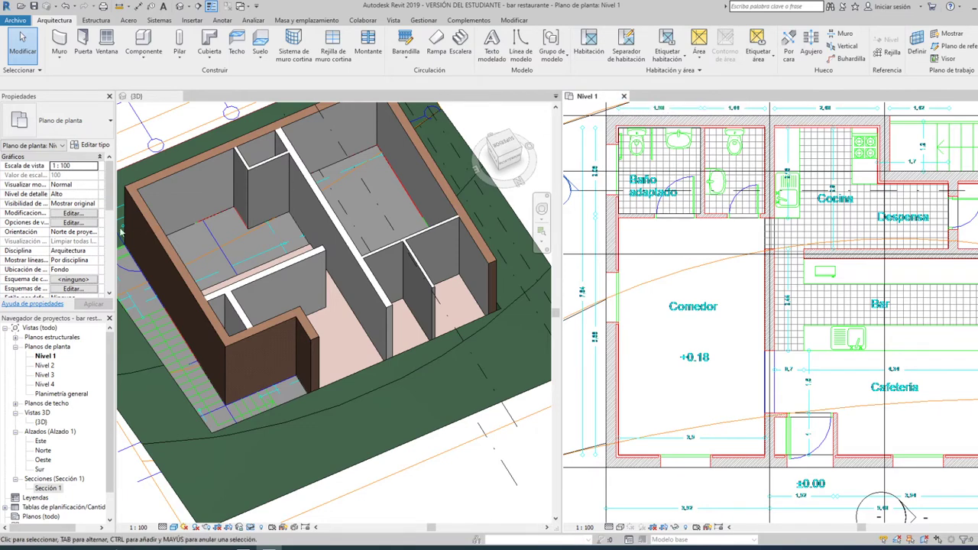
{"action": "left_click", "coordinate": [261, 59]}
- Start a new architectural floor using the Con parquet - 32 cm type
{"action": "left_click", "coordinate": [269, 79]}
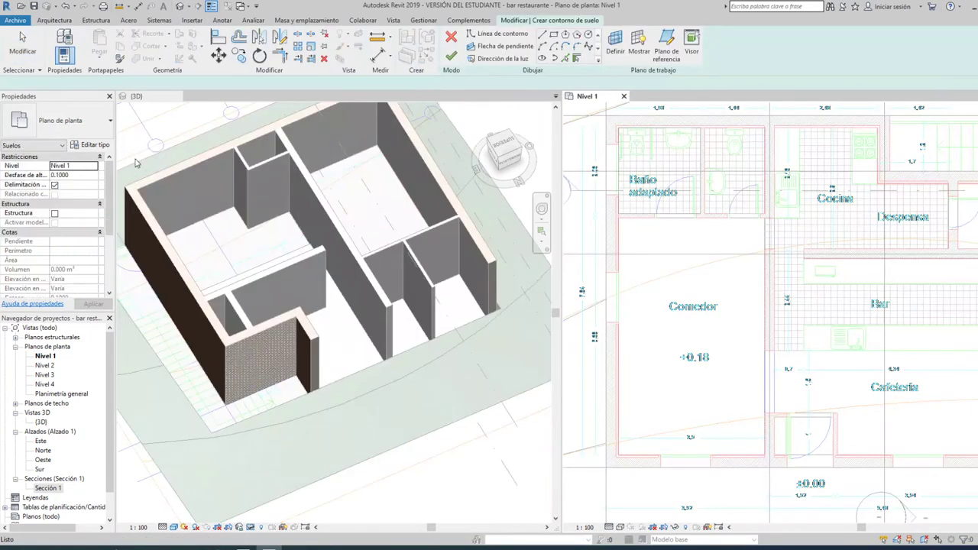
{"action": "left_click", "coordinate": [110, 130]}
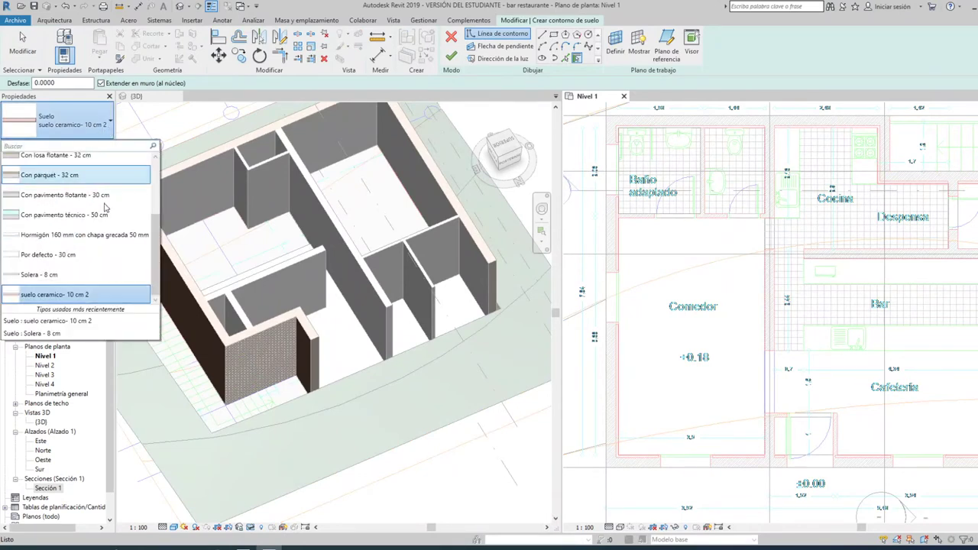
{"action": "scroll", "coordinate": [107, 243], "scroll_direction": "up", "scroll_amount": 1}
{"action": "scroll", "coordinate": [105, 242], "scroll_direction": "up", "scroll_amount": 1}
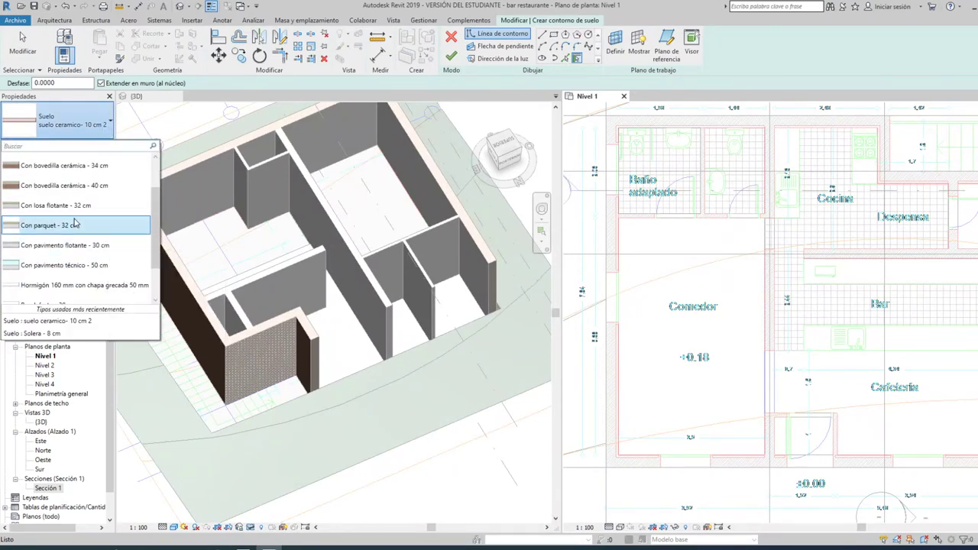
{"action": "left_click", "coordinate": [77, 226]}
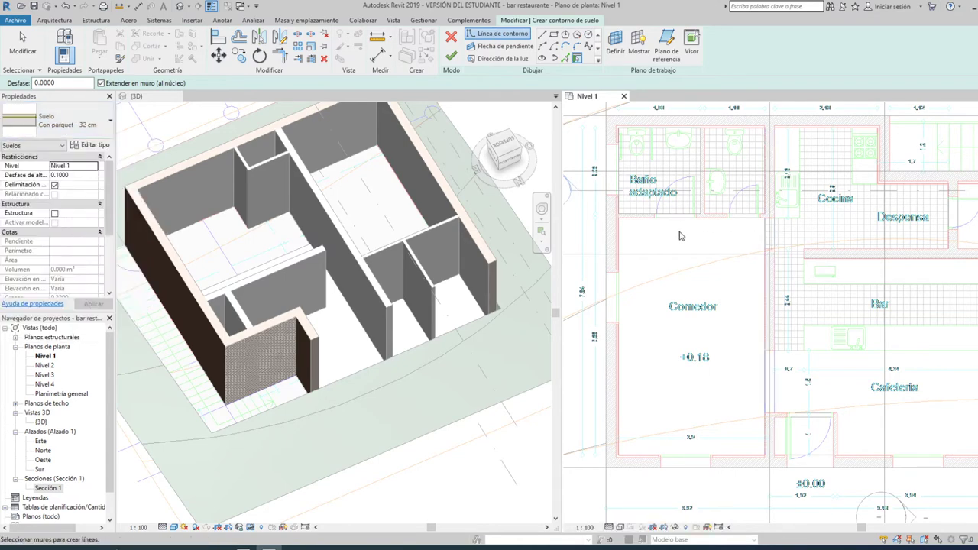
- Duplicate the type as 'bar Con parquet - 32 cm 2' and open its structure
{"action": "left_click", "coordinate": [91, 144]}
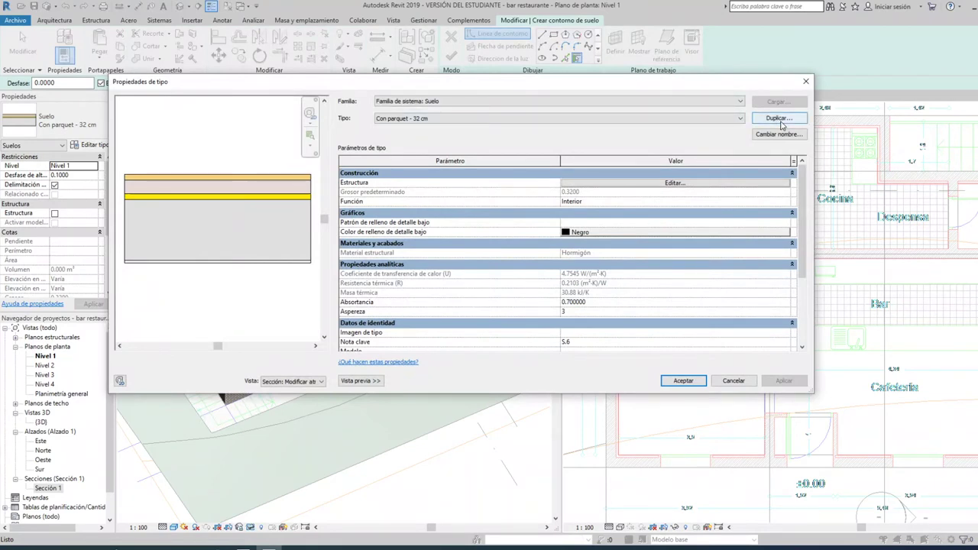
{"action": "left_click", "coordinate": [780, 120]}
{"action": "left_click", "coordinate": [414, 231]}
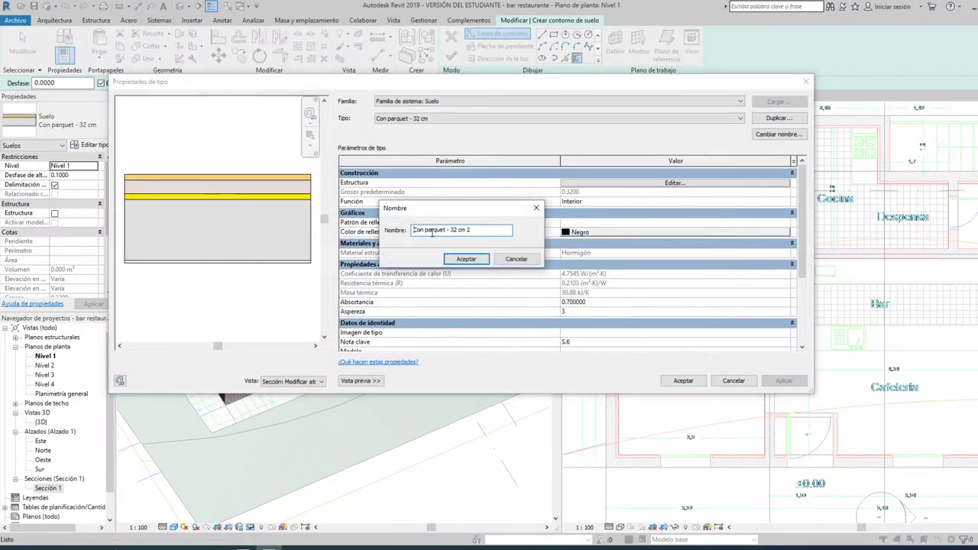
{"action": "type", "text": "bar"}
{"action": "left_click", "coordinate": [467, 259]}
{"action": "left_click", "coordinate": [636, 185]}
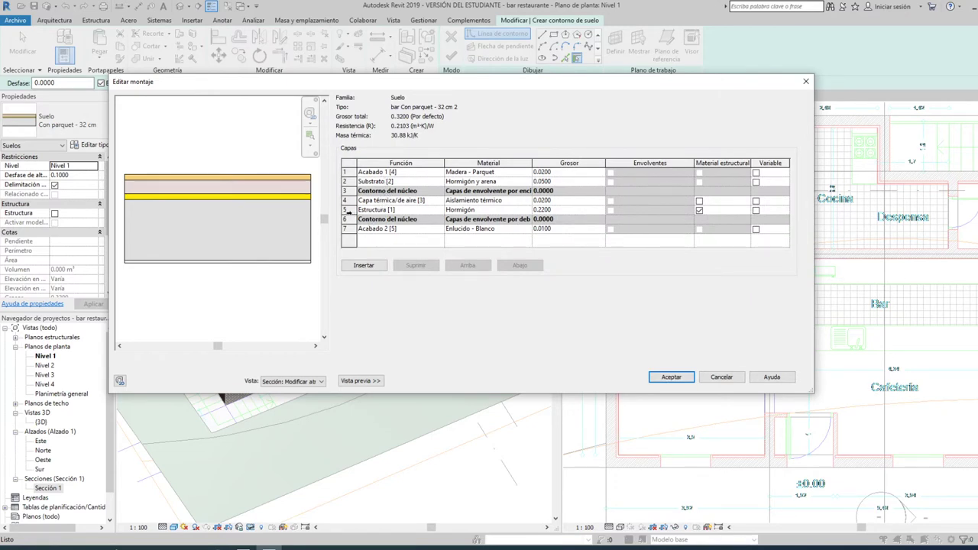
- Delete the Estructura [1] and Acabado 2 [5] layers from the floor assembly
{"action": "left_click", "coordinate": [346, 210]}
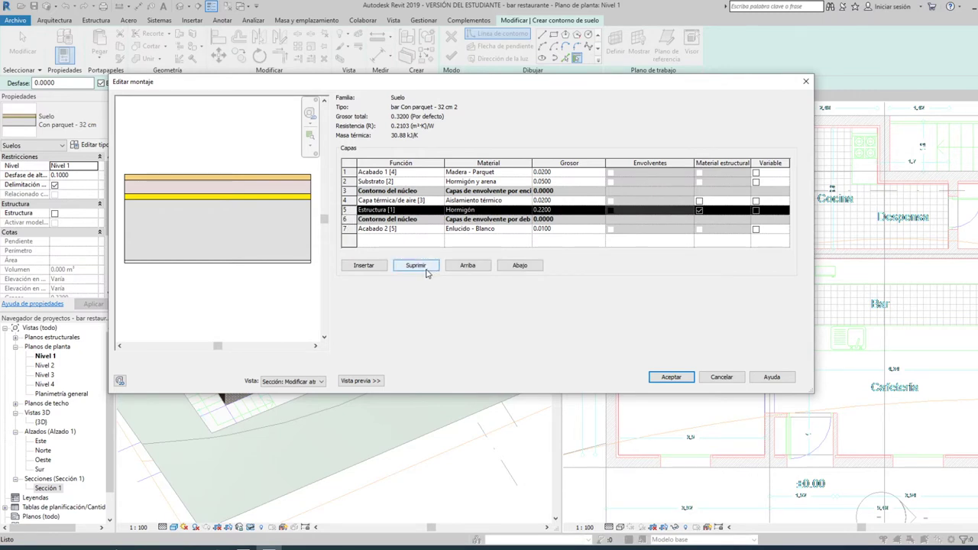
{"action": "left_click", "coordinate": [427, 274]}
{"action": "left_click", "coordinate": [353, 219]}
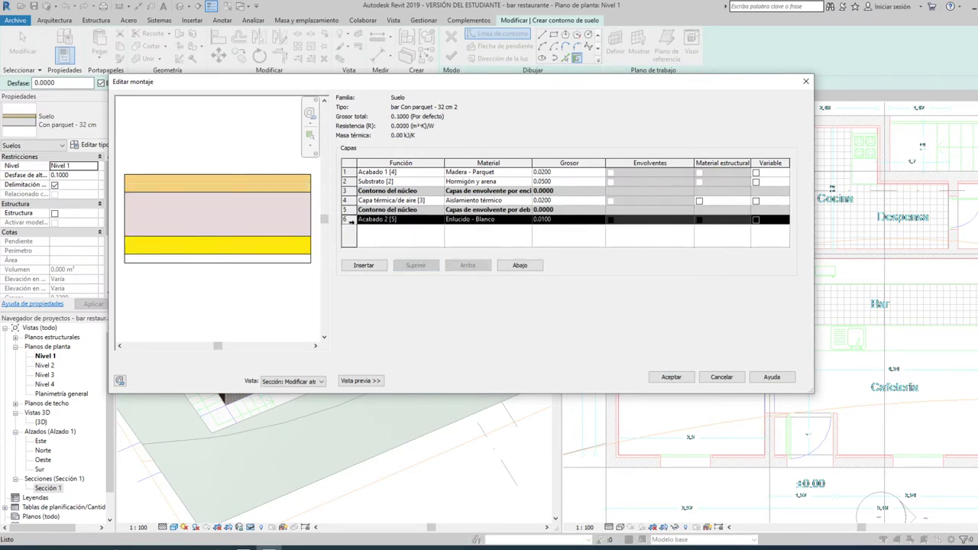
{"action": "left_click", "coordinate": [413, 266]}
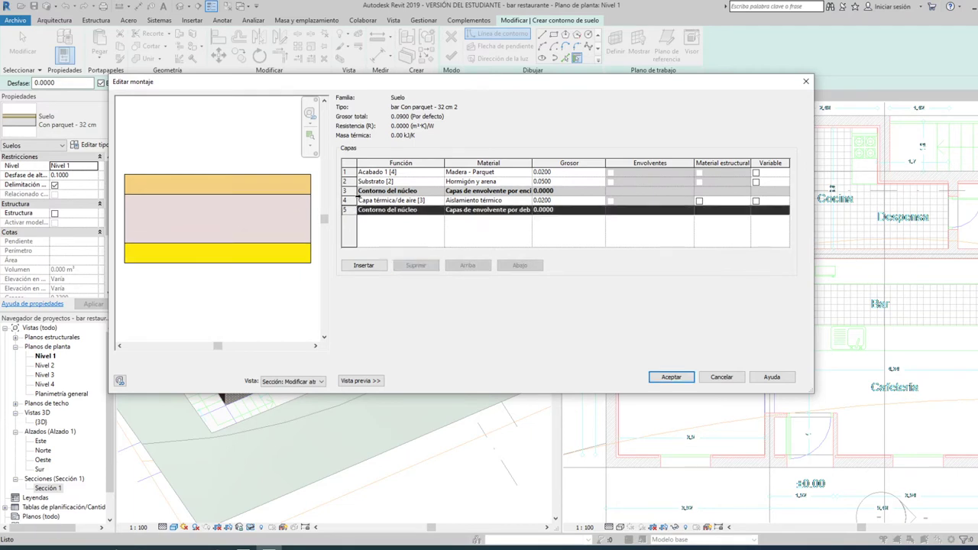
{"action": "left_click", "coordinate": [352, 201]}
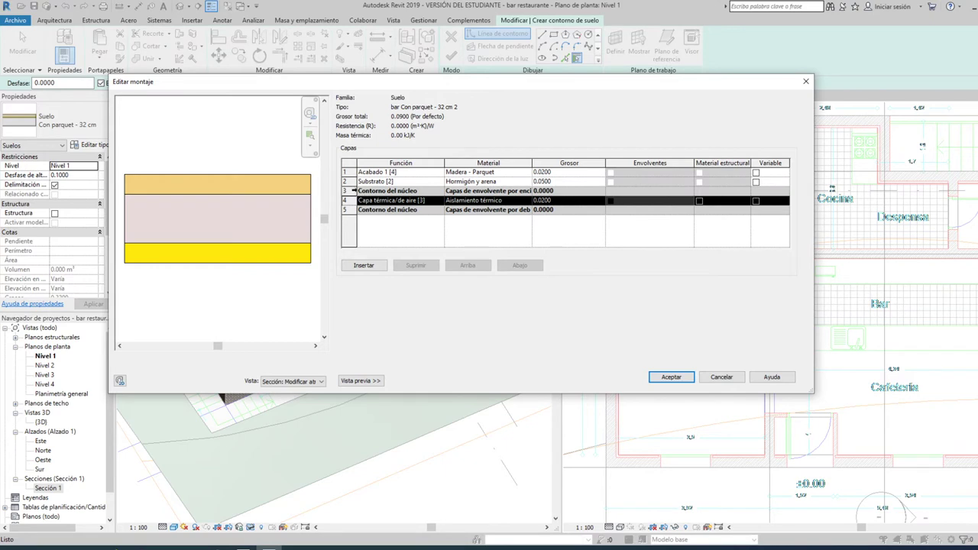
{"action": "key", "text": "Up"}
{"action": "left_click", "coordinate": [365, 265]}
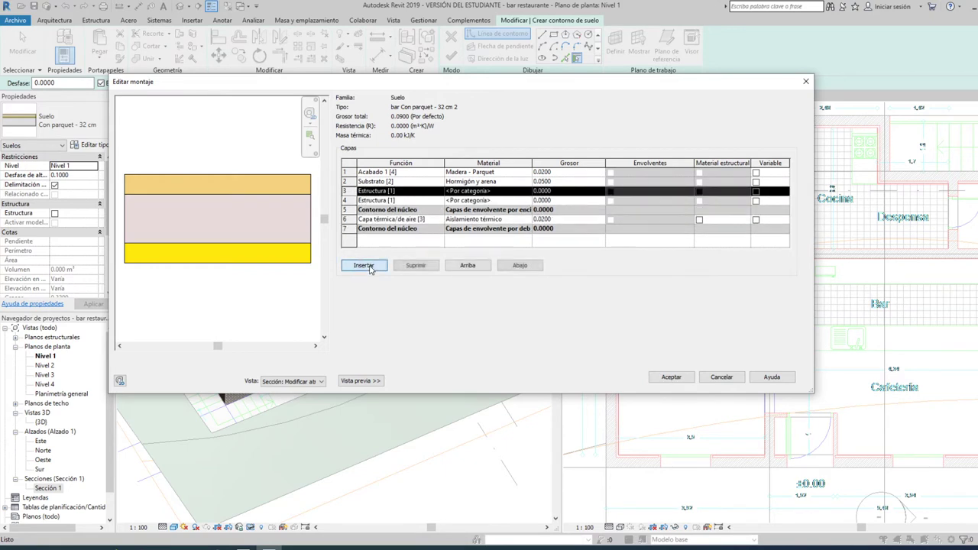
{"action": "left_click", "coordinate": [365, 265]}
{"action": "left_click", "coordinate": [413, 268]}
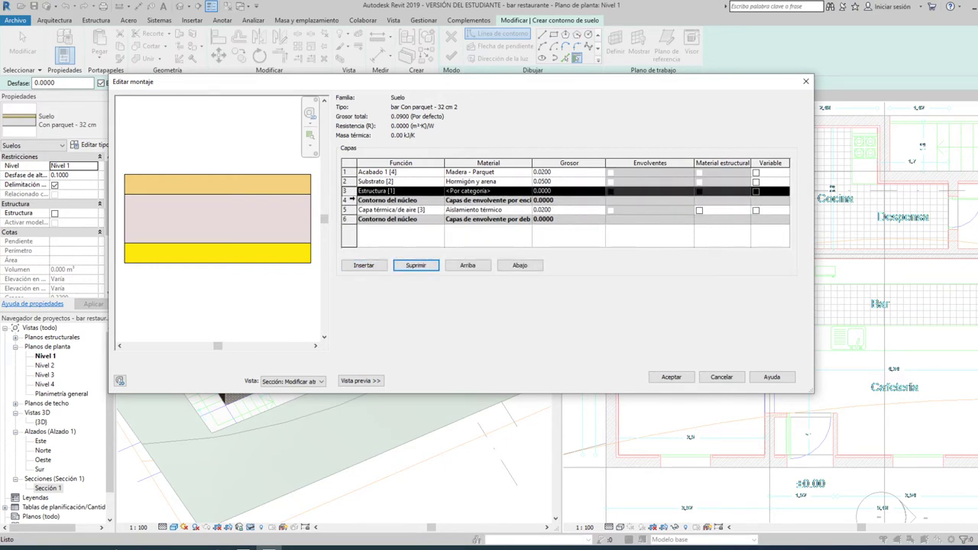
- Move Substrato below the core, delete thermal and Estructura layers, and put parquet inside the core
{"action": "left_click", "coordinate": [348, 210]}
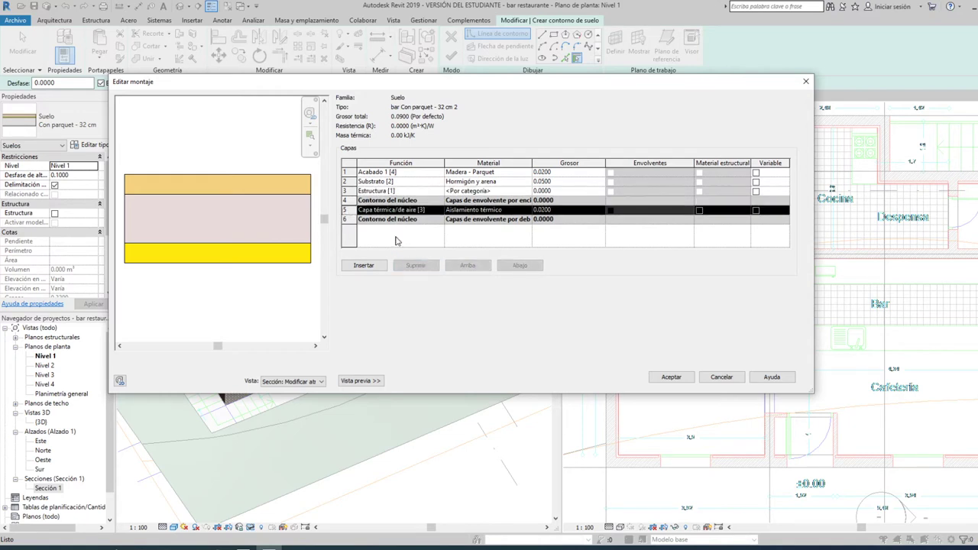
{"action": "left_click", "coordinate": [350, 182]}
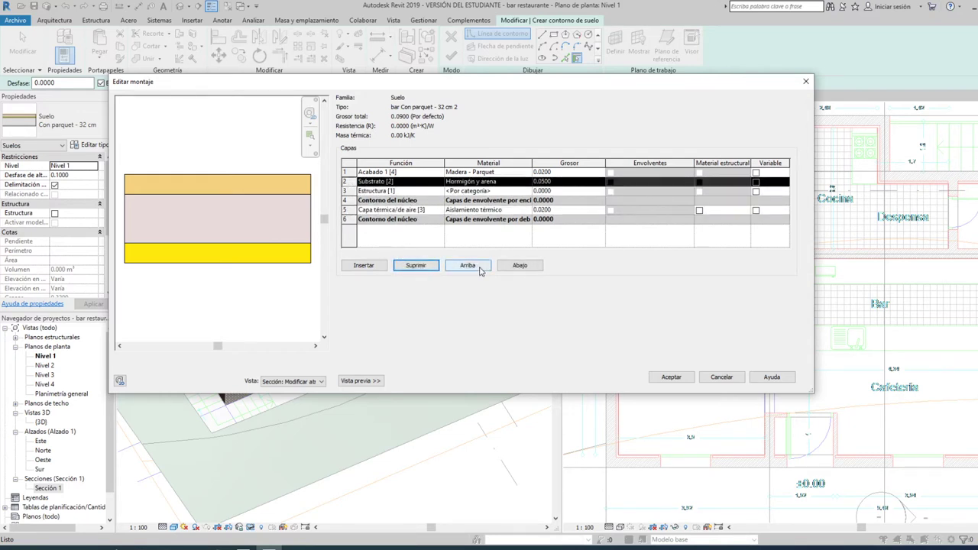
{"action": "left_click", "coordinate": [528, 266]}
{"action": "left_click", "coordinate": [528, 267]}
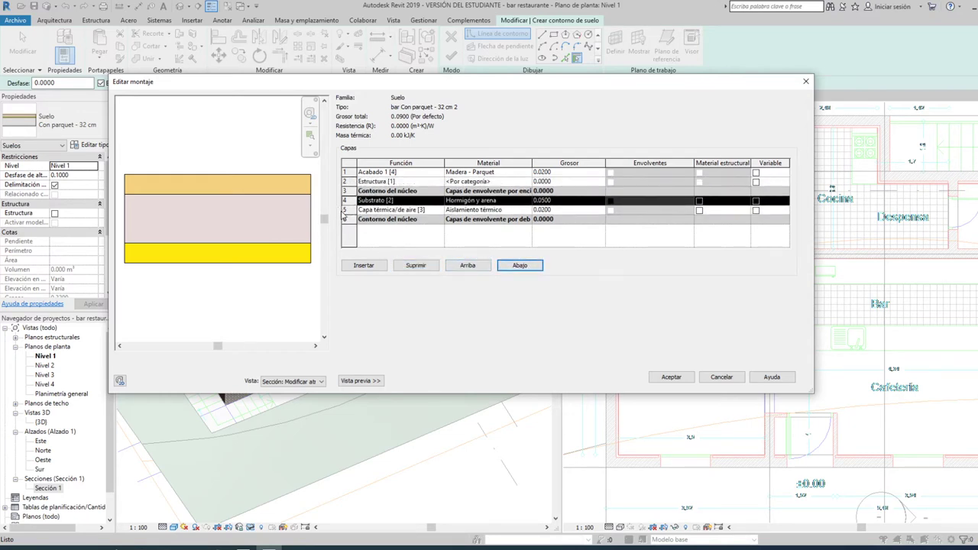
{"action": "left_click", "coordinate": [345, 210]}
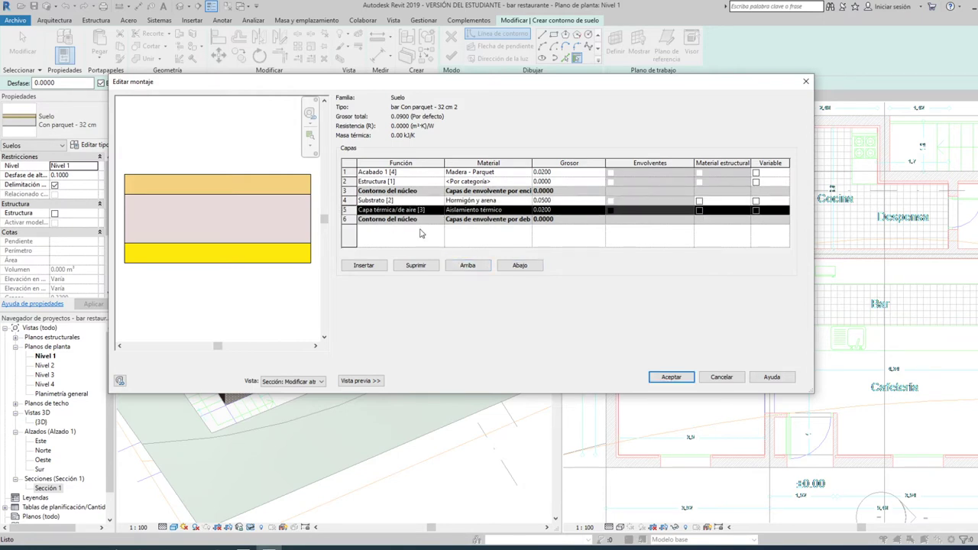
{"action": "left_click", "coordinate": [416, 266]}
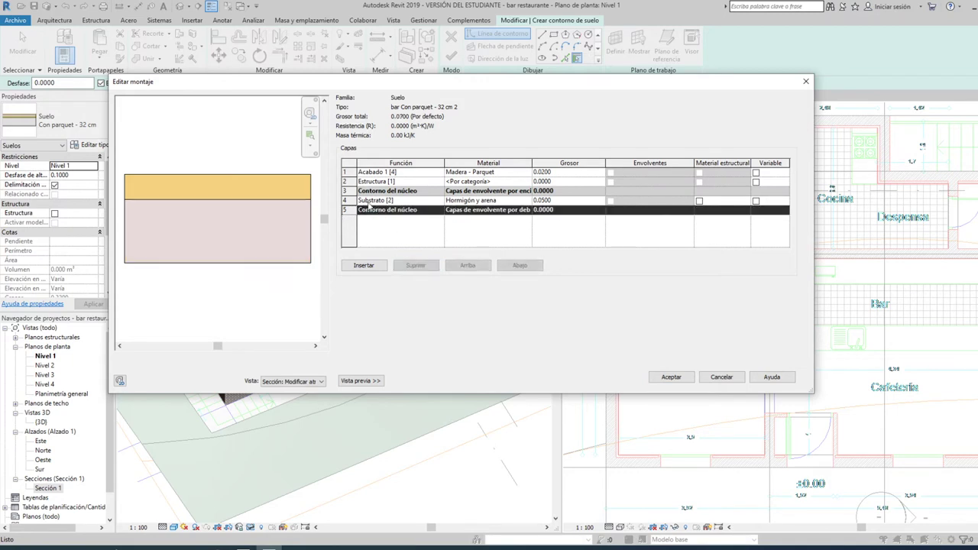
{"action": "left_click", "coordinate": [348, 182]}
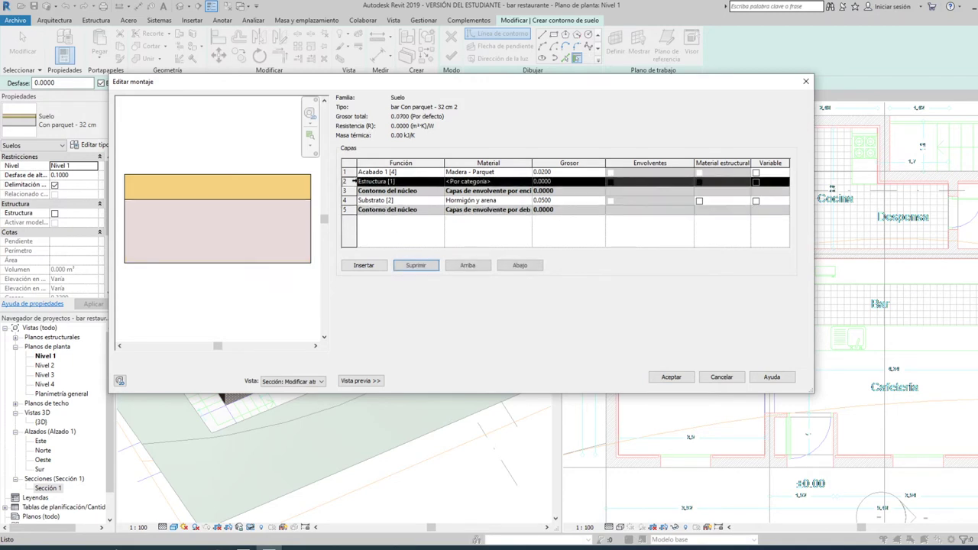
{"action": "left_click", "coordinate": [416, 265]}
{"action": "left_click", "coordinate": [350, 172]}
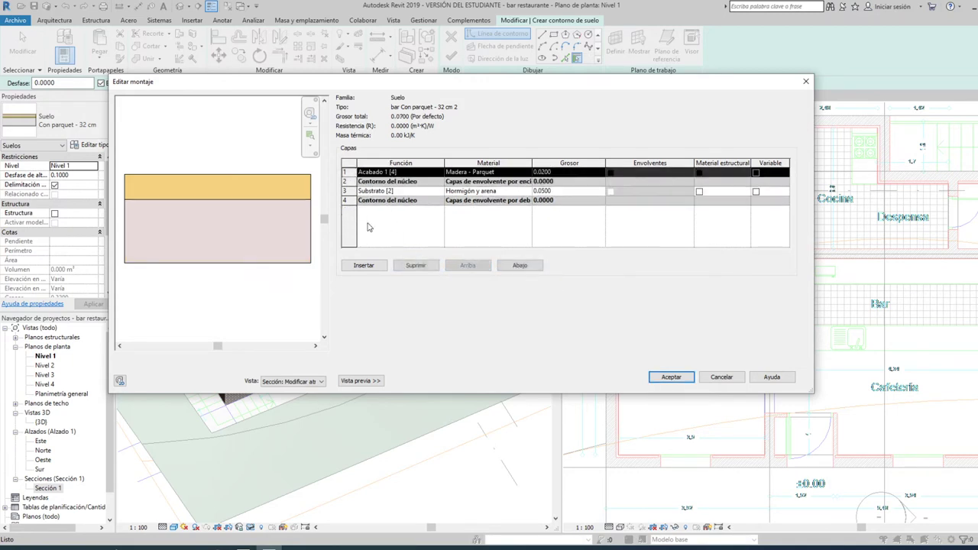
{"action": "left_click", "coordinate": [520, 266]}
- Make the parquet layer structural at 0.09 thick over a 0.01 substrate
{"action": "left_click", "coordinate": [422, 230]}
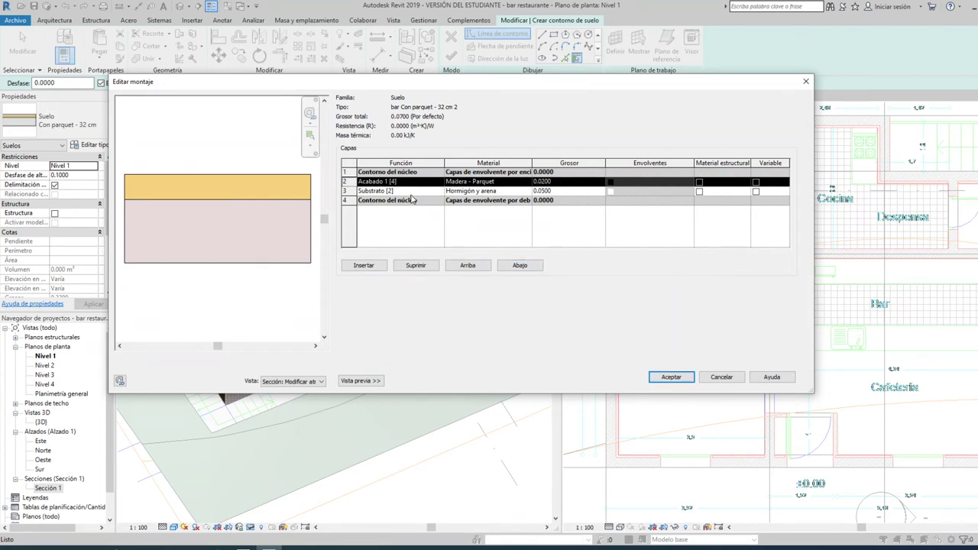
{"action": "left_click", "coordinate": [699, 182]}
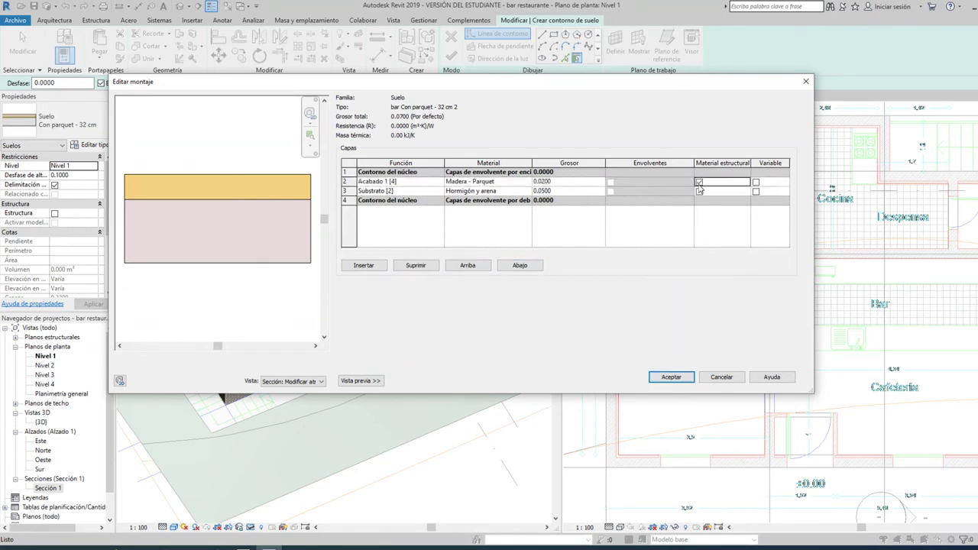
{"action": "left_click", "coordinate": [545, 182]}
{"action": "left_click", "coordinate": [546, 191]}
{"action": "type", "text": "0.0100"}
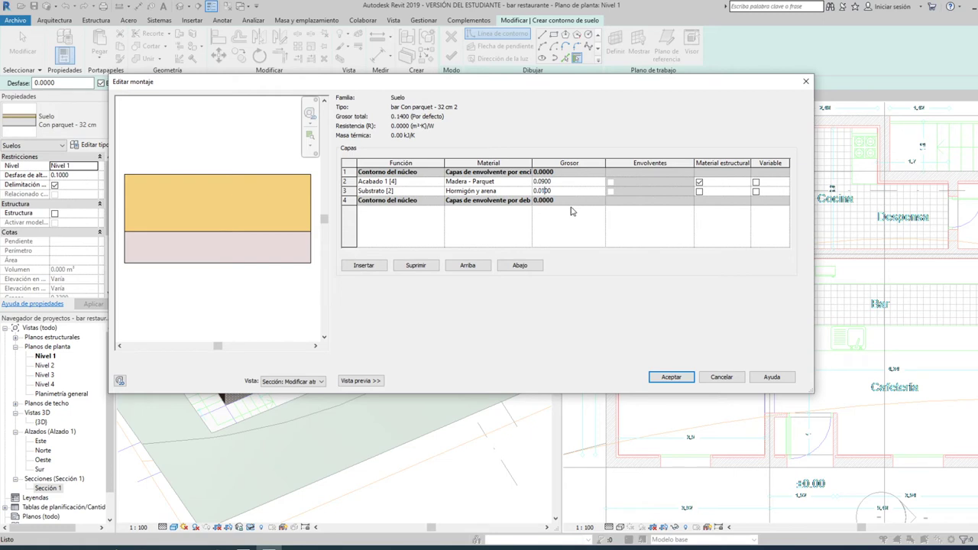
{"action": "left_click", "coordinate": [671, 378]}
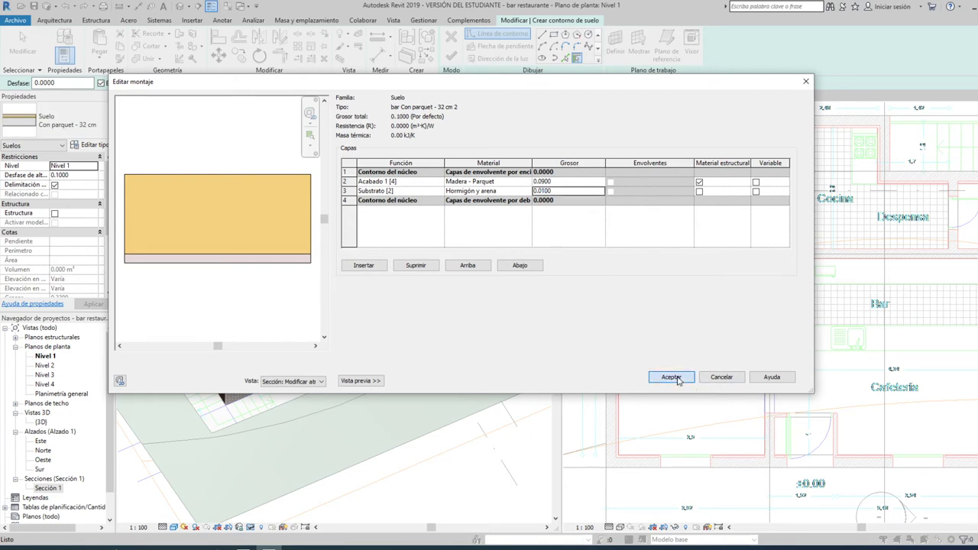
- Accept the layer build-up, close the 3D view, and resume drawing straight boundary lines
{"action": "left_click", "coordinate": [680, 379]}
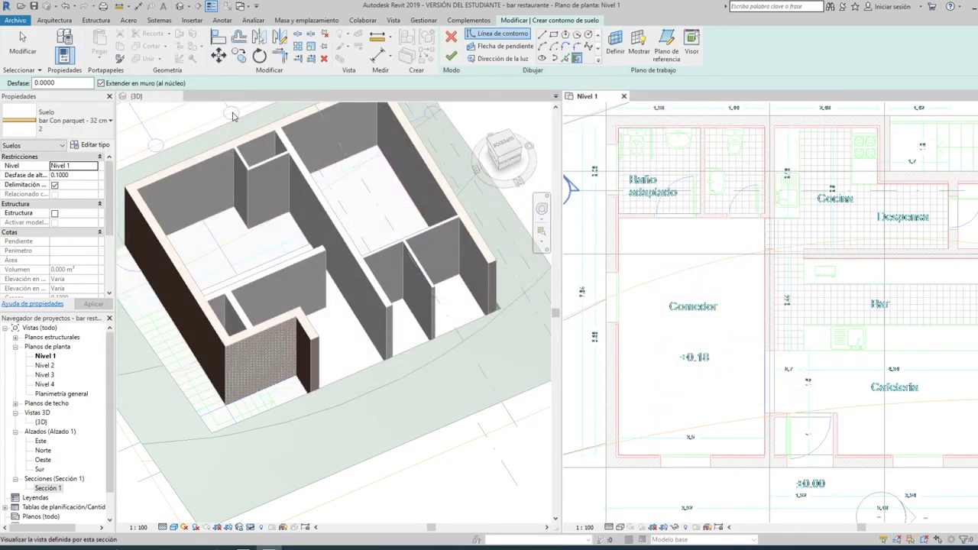
{"action": "left_click", "coordinate": [162, 97]}
{"action": "left_click", "coordinate": [177, 96]}
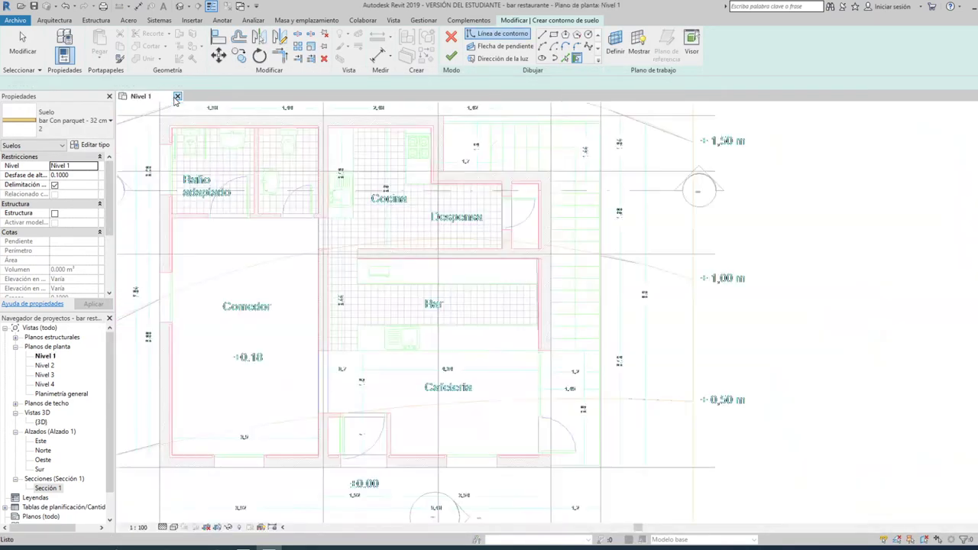
{"action": "key", "text": "Escape"}
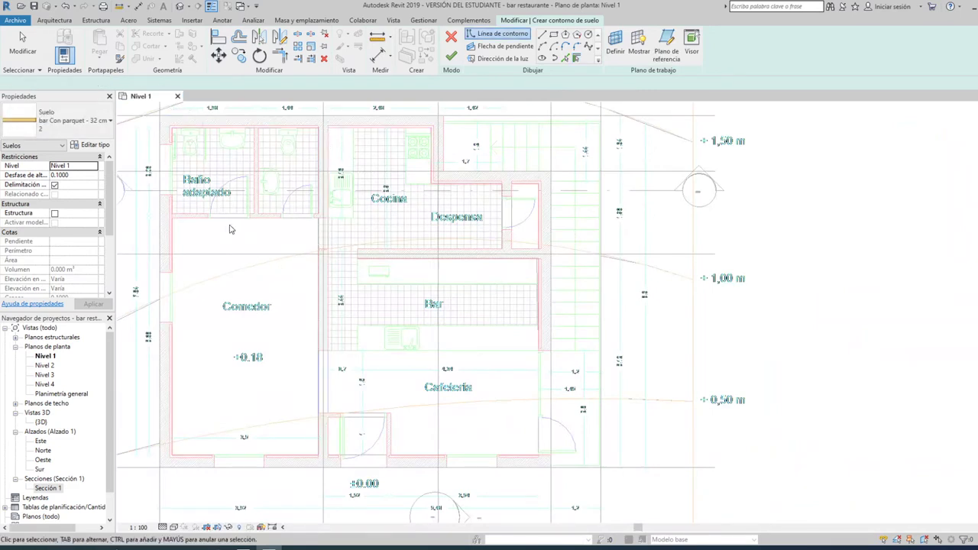
{"action": "left_click", "coordinate": [543, 34]}
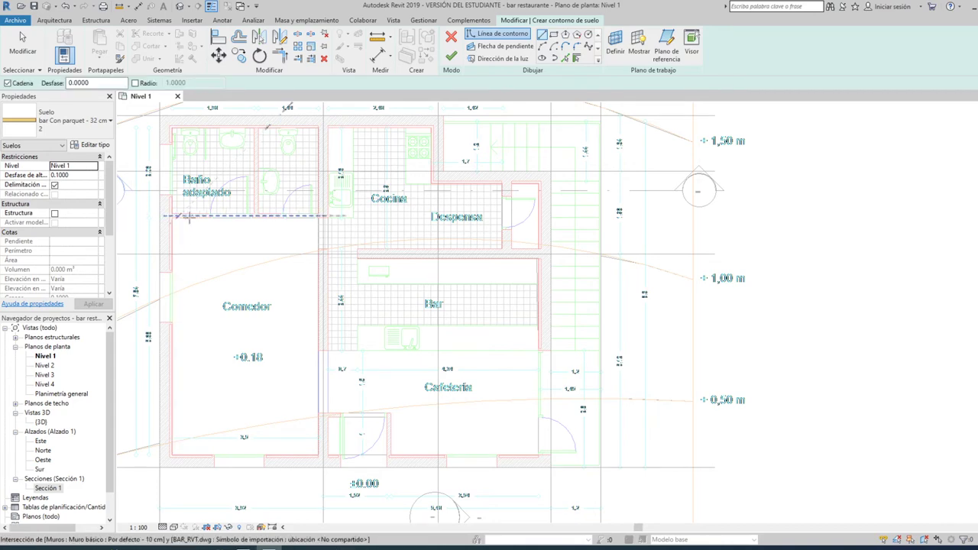
- Trace the boundary from the Comedor corner along the north wall and around its two recesses
{"action": "scroll", "coordinate": [186, 216], "scroll_direction": "up", "scroll_amount": 2}
{"action": "scroll", "coordinate": [146, 227], "scroll_direction": "up", "scroll_amount": 2}
{"action": "scroll", "coordinate": [171, 207], "scroll_direction": "up", "scroll_amount": 2}
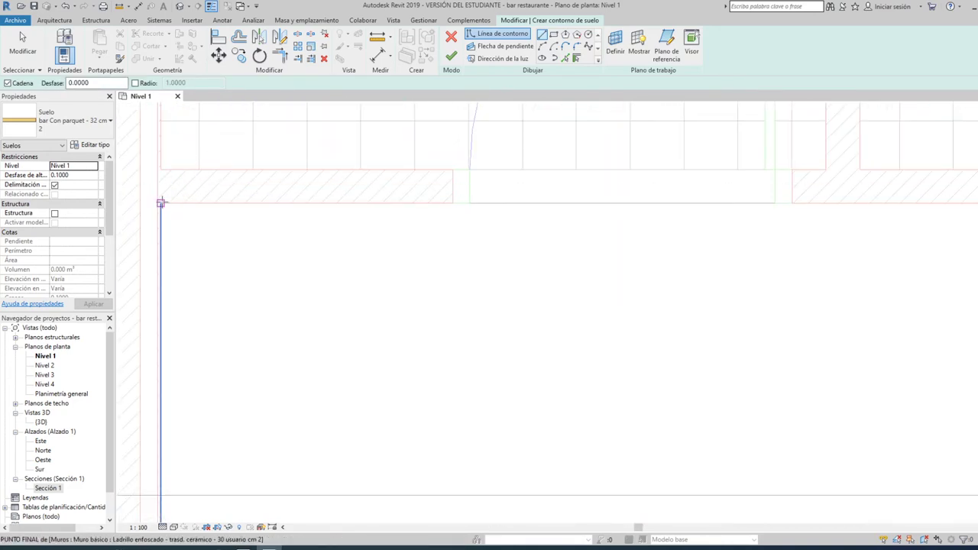
{"action": "left_click", "coordinate": [160, 203]}
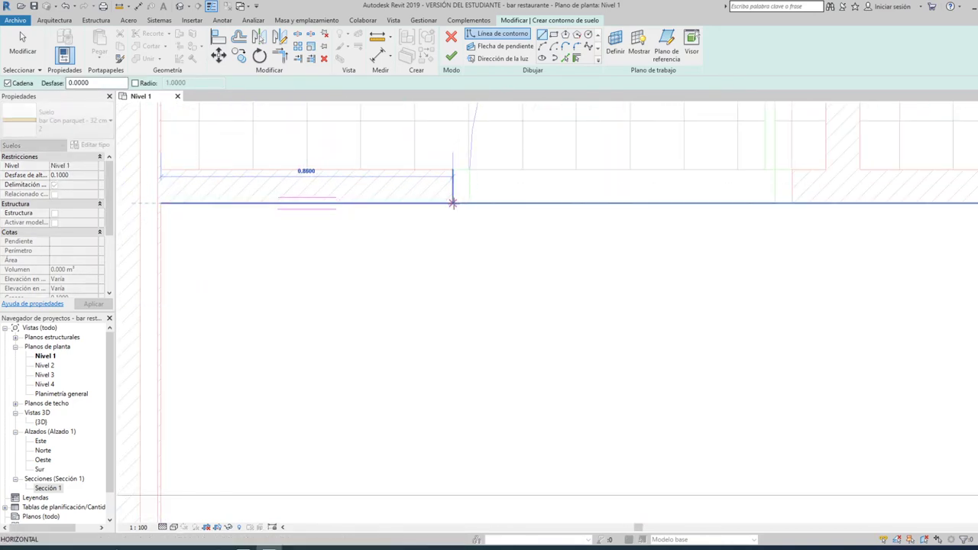
{"action": "left_click", "coordinate": [453, 202]}
{"action": "left_click", "coordinate": [453, 170]}
{"action": "left_click", "coordinate": [765, 169]}
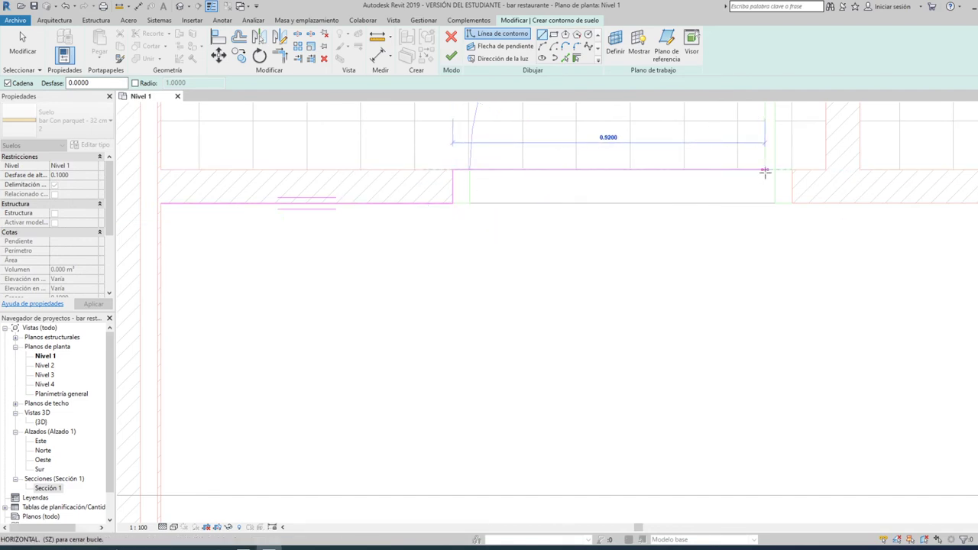
{"action": "left_click", "coordinate": [791, 169]}
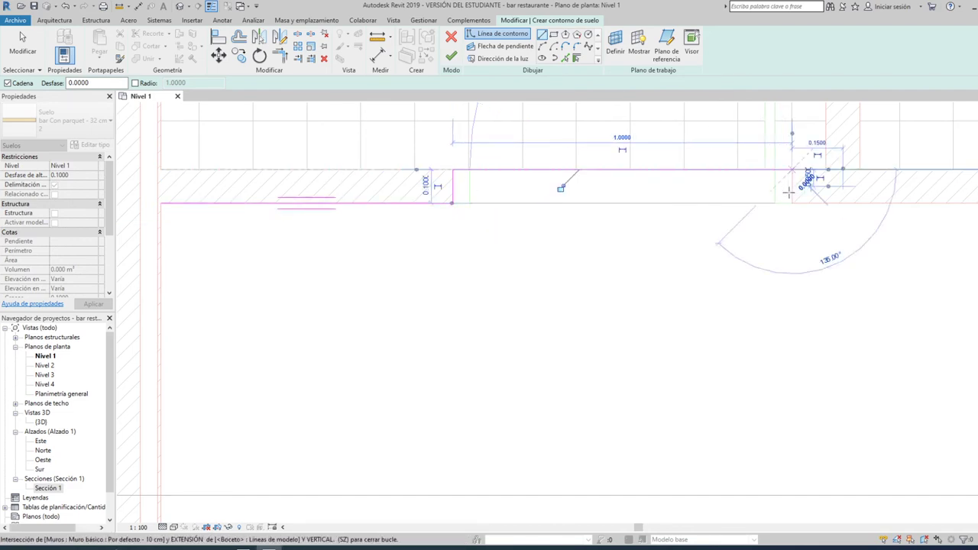
{"action": "mouse_move", "coordinate": [780, 229]}
{"action": "middle_mouse_down"}
{"action": "mouse_move", "coordinate": [401, 243]}
{"action": "mouse_move", "coordinate": [328, 270]}
{"action": "middle_mouse_up"}
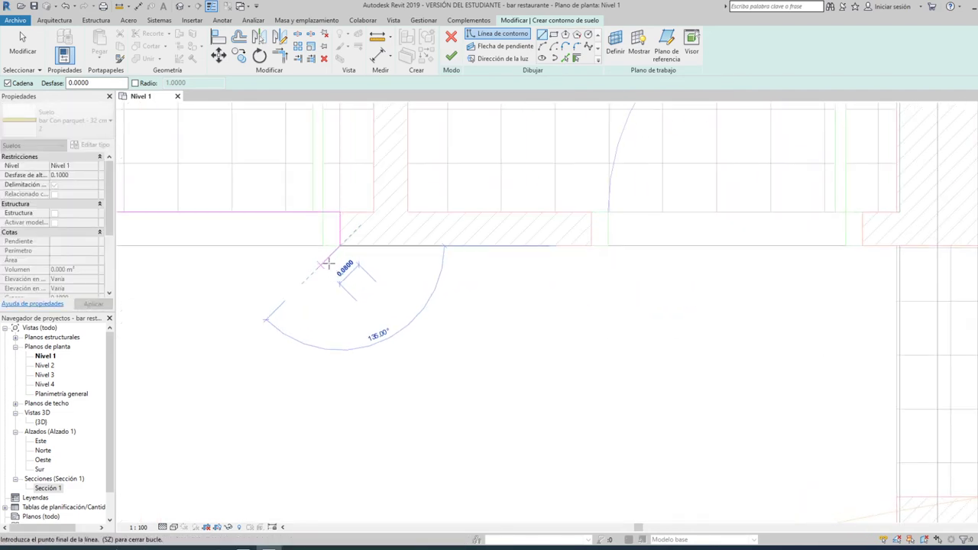
{"action": "left_click", "coordinate": [591, 245]}
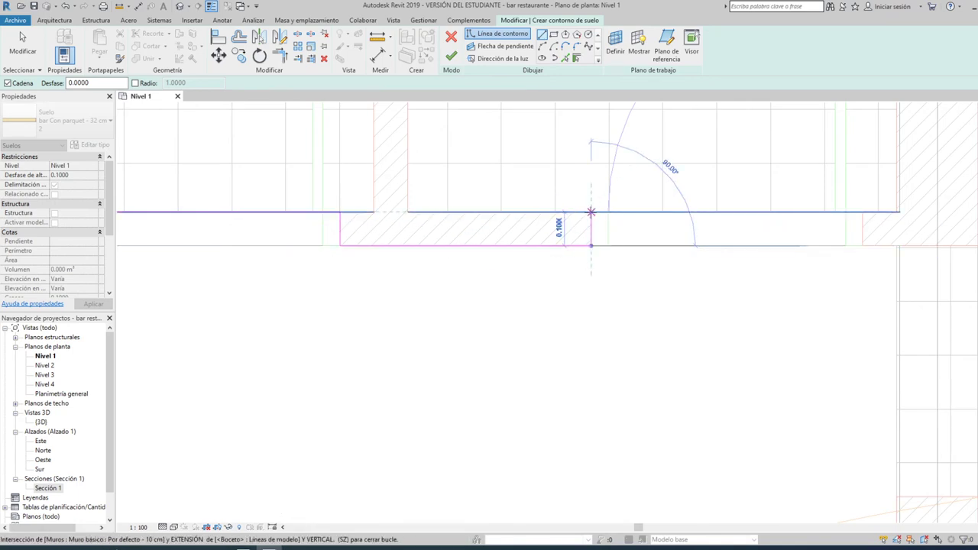
{"action": "left_click", "coordinate": [591, 212]}
{"action": "left_click", "coordinate": [862, 211]}
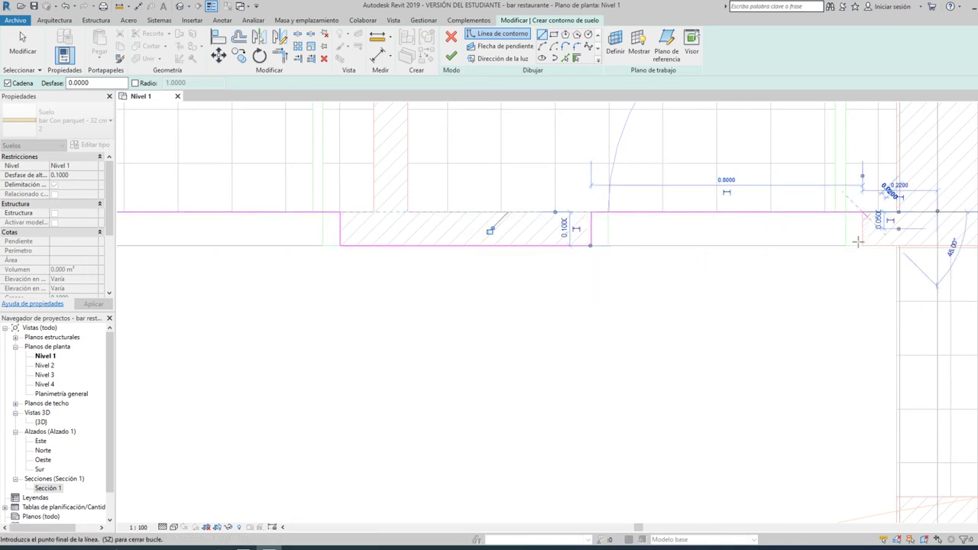
{"action": "left_click", "coordinate": [862, 244]}
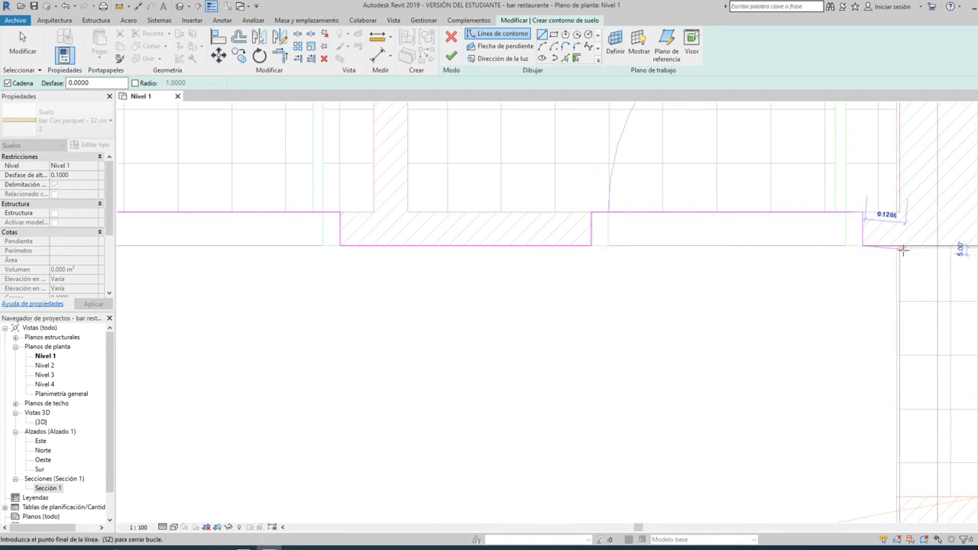
- Continue the boundary past the Comedor and Bar corners and down Cafetería's east side
{"action": "middle_click_drag", "start_coordinate": [839, 258], "coordinate": [661, 260]}
{"action": "scroll", "coordinate": [662, 260], "scroll_direction": "down", "scroll_amount": 2}
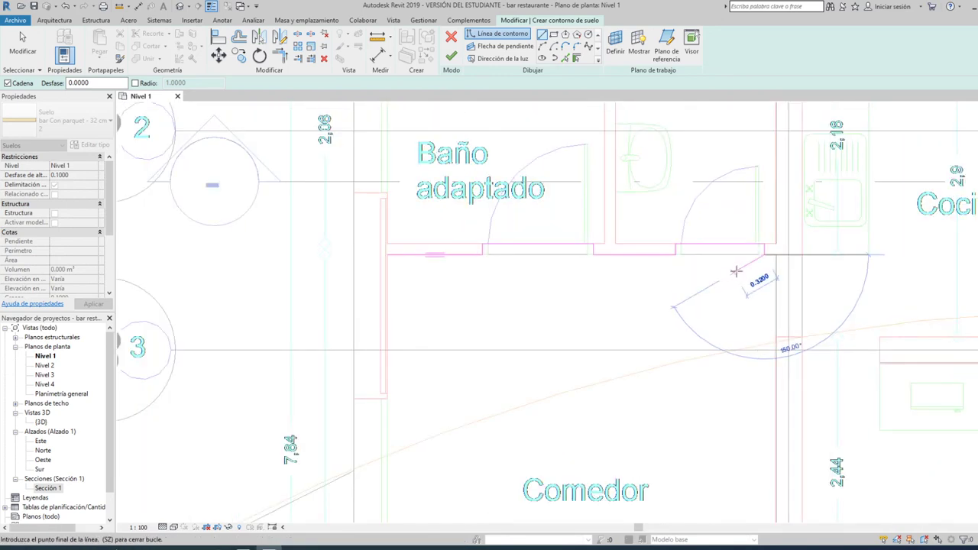
{"action": "scroll", "coordinate": [742, 279], "scroll_direction": "up", "scroll_amount": 2}
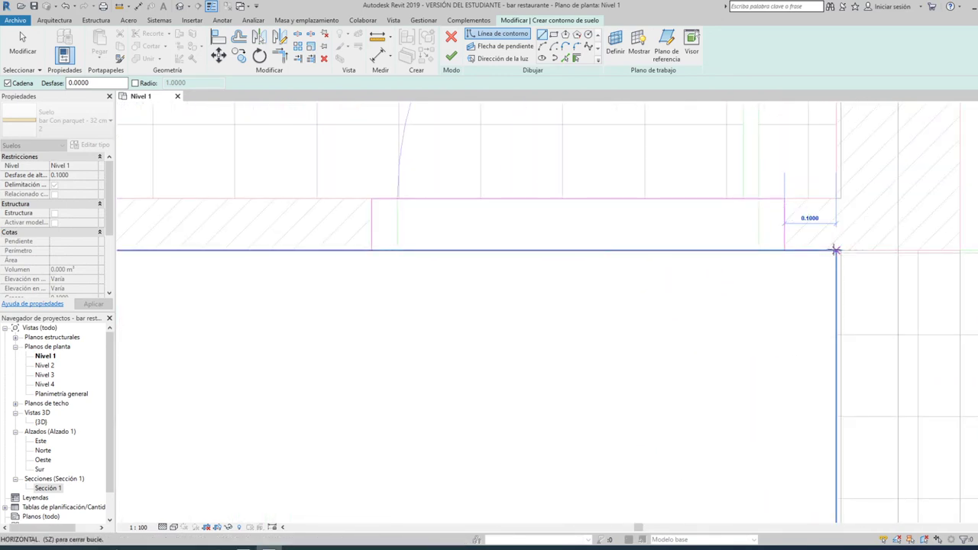
{"action": "scroll", "coordinate": [721, 227], "scroll_direction": "down", "scroll_amount": 3}
{"action": "scroll", "coordinate": [714, 227], "scroll_direction": "down", "scroll_amount": 3}
{"action": "scroll", "coordinate": [683, 223], "scroll_direction": "up", "scroll_amount": 3}
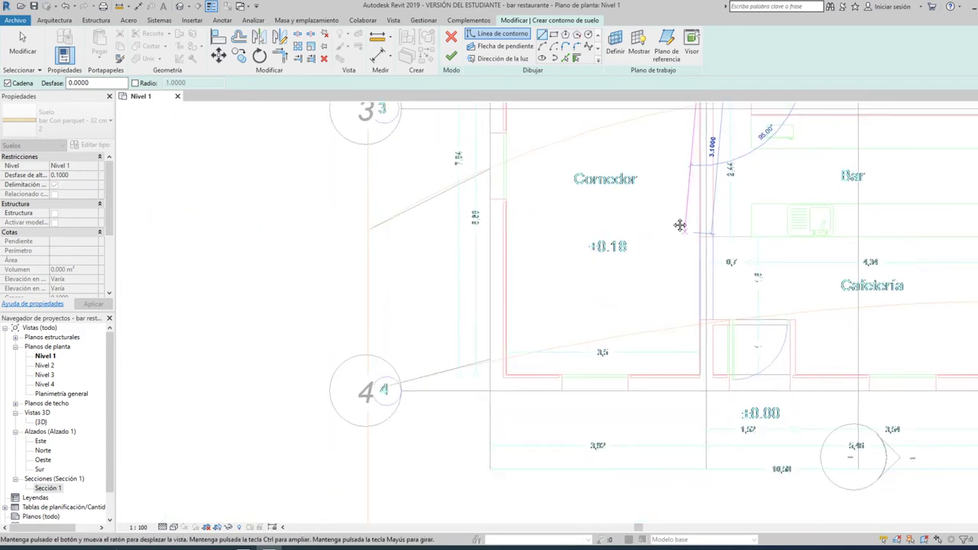
{"action": "scroll", "coordinate": [681, 296], "scroll_direction": "up", "scroll_amount": 2}
{"action": "scroll", "coordinate": [683, 229], "scroll_direction": "down", "scroll_amount": 1}
{"action": "scroll", "coordinate": [684, 168], "scroll_direction": "up", "scroll_amount": 4}
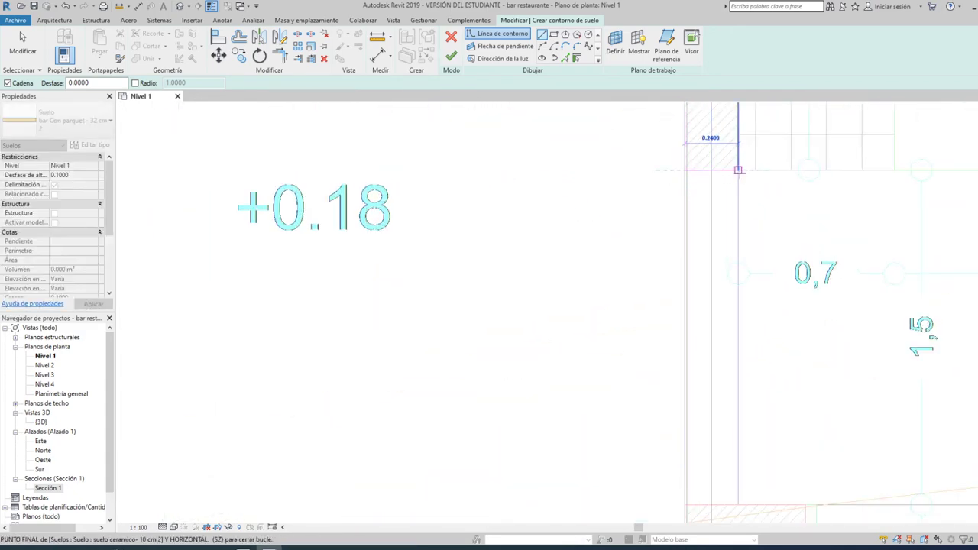
{"action": "left_click", "coordinate": [738, 169]}
{"action": "scroll", "coordinate": [668, 367], "scroll_direction": "down", "scroll_amount": 2}
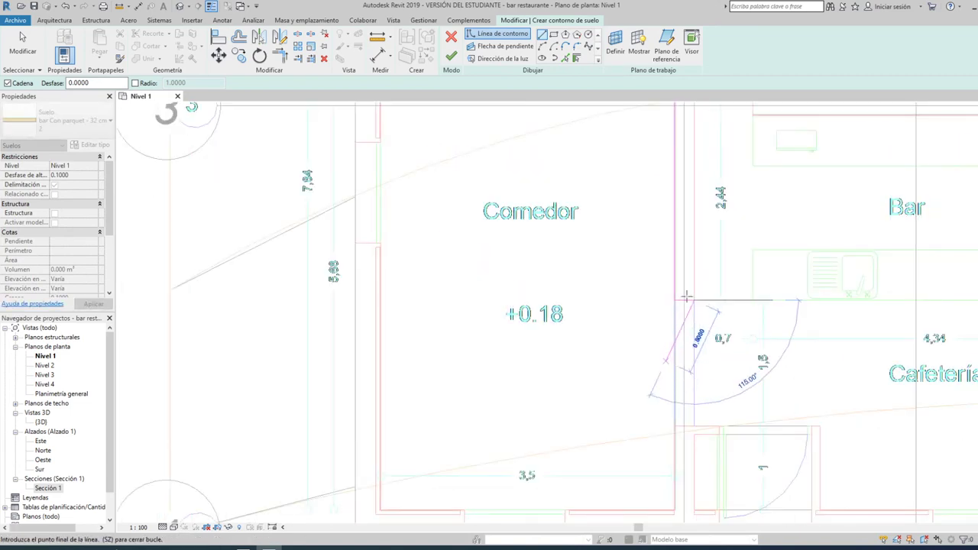
{"action": "middle_click_drag", "start_coordinate": [693, 233], "coordinate": [636, 377]}
{"action": "left_click", "coordinate": [657, 445]}
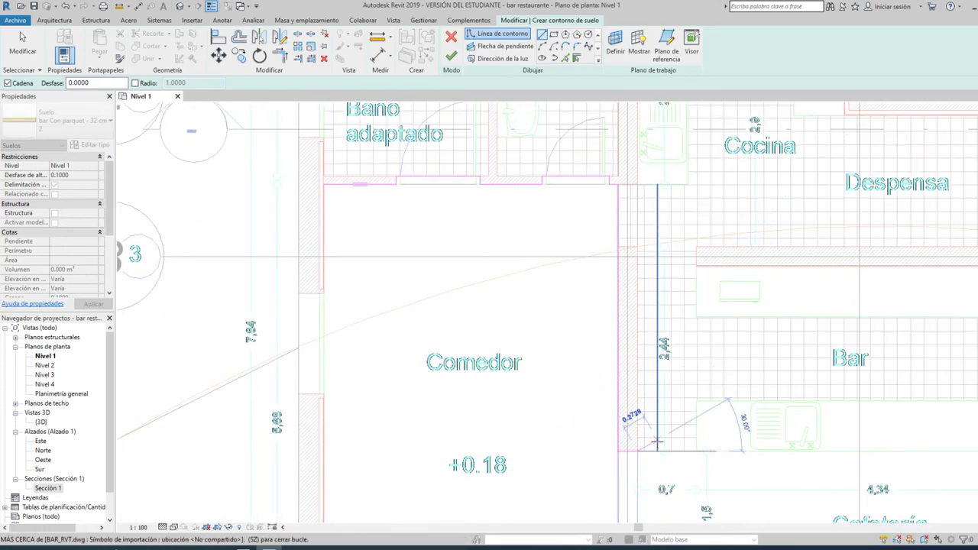
{"action": "middle_click_drag", "start_coordinate": [658, 442], "coordinate": [281, 252]}
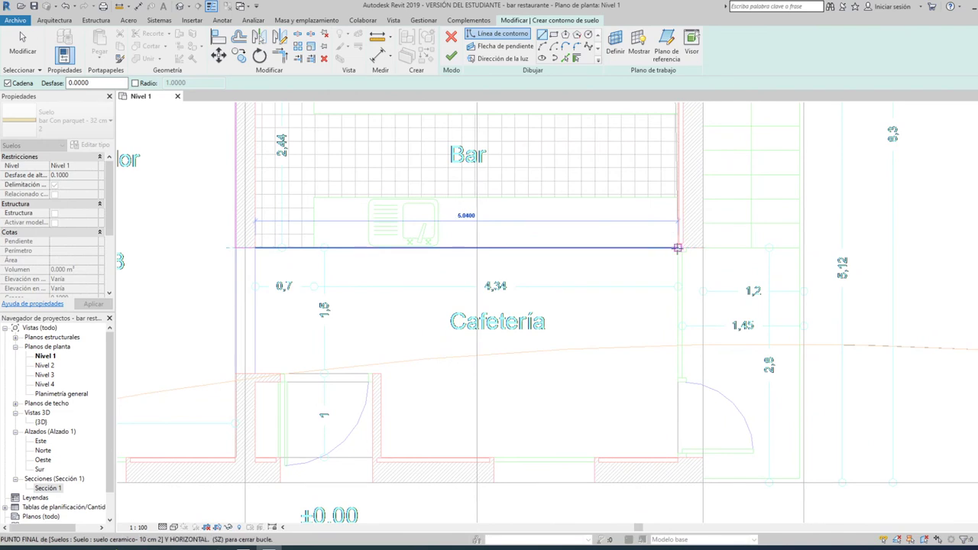
{"action": "left_click", "coordinate": [677, 247]}
{"action": "scroll", "coordinate": [678, 443], "scroll_direction": "up", "scroll_amount": 3}
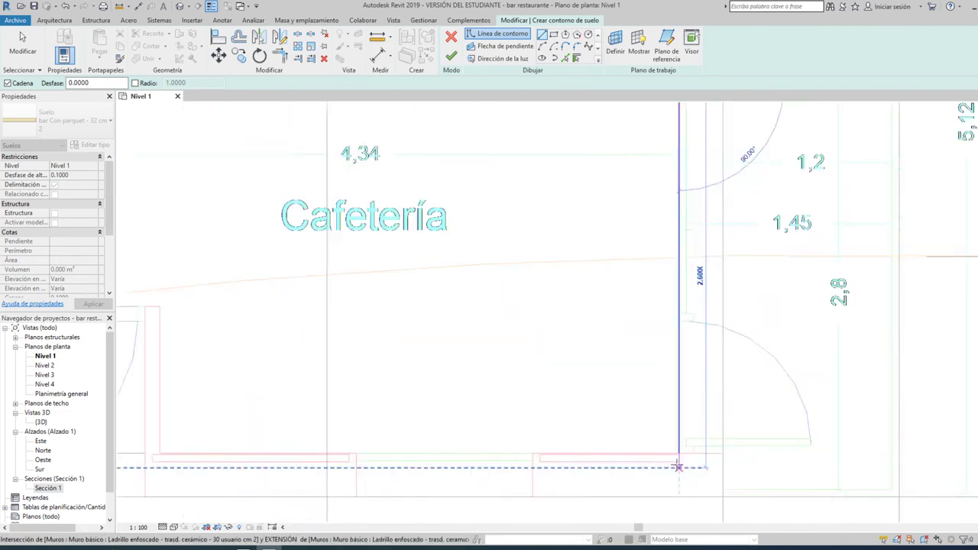
{"action": "scroll", "coordinate": [677, 443], "scroll_direction": "up", "scroll_amount": 2}
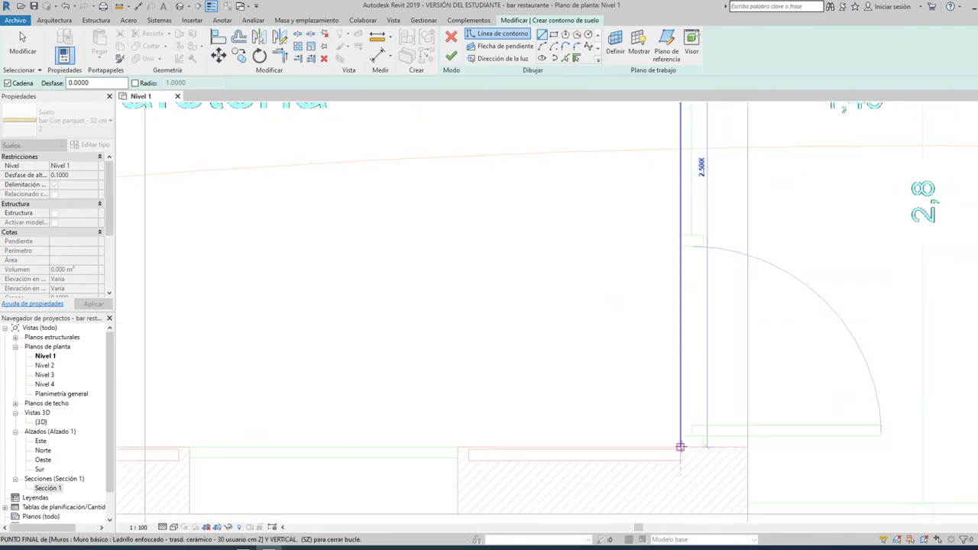
{"action": "left_click", "coordinate": [680, 447]}
{"action": "scroll", "coordinate": [666, 365], "scroll_direction": "down", "scroll_amount": 2}
{"action": "scroll", "coordinate": [666, 365], "scroll_direction": "down", "scroll_amount": 3}
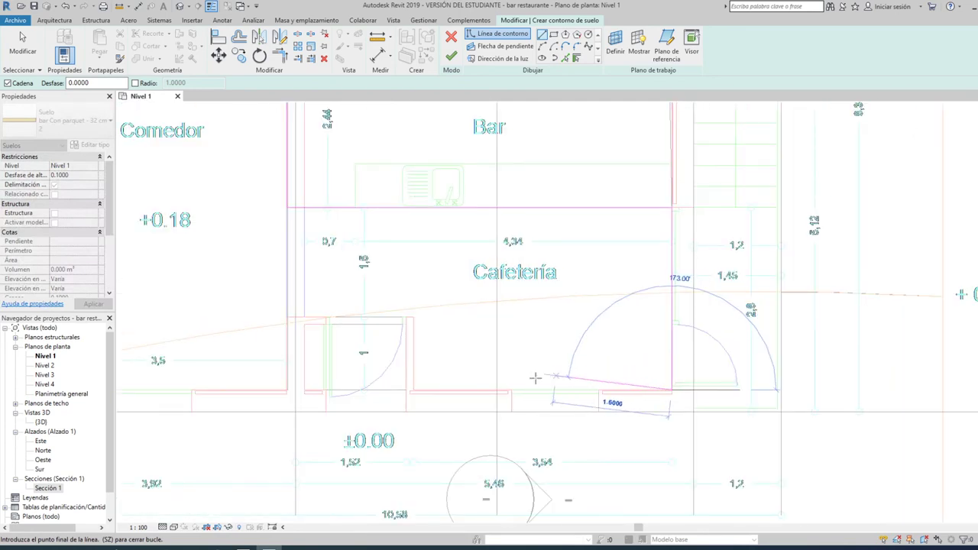
{"action": "scroll", "coordinate": [416, 386], "scroll_direction": "up", "scroll_amount": 4}
- Place boundary edges along the next six wall corners around Cafetería
{"action": "left_click", "coordinate": [407, 396]}
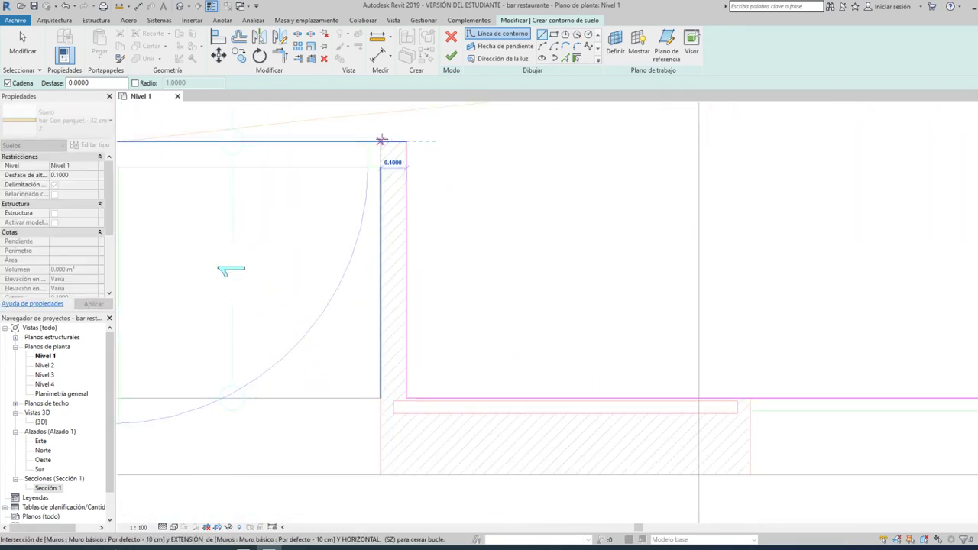
{"action": "left_click", "coordinate": [381, 140]}
{"action": "middle_click_drag", "start_coordinate": [372, 377], "coordinate": [552, 354]}
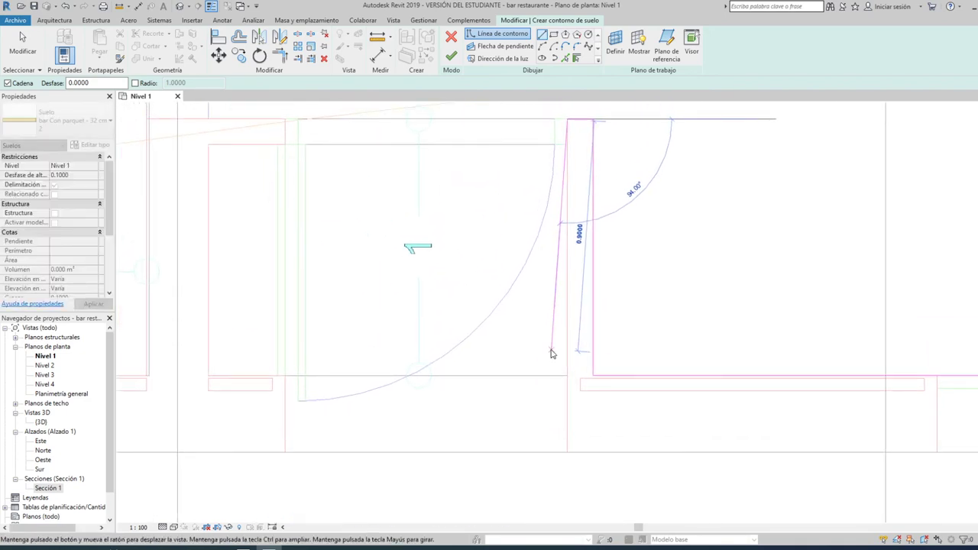
{"action": "left_click", "coordinate": [564, 375]}
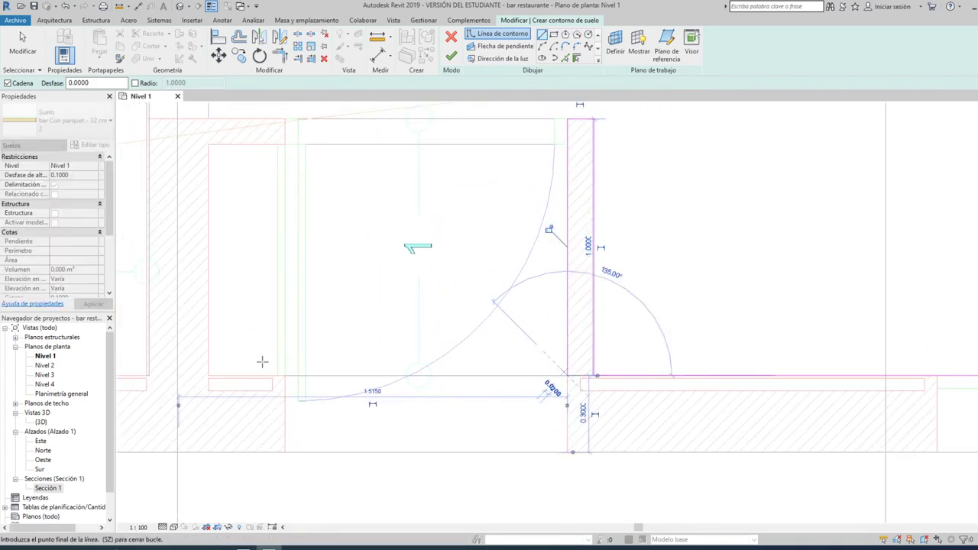
{"action": "left_click", "coordinate": [285, 375]}
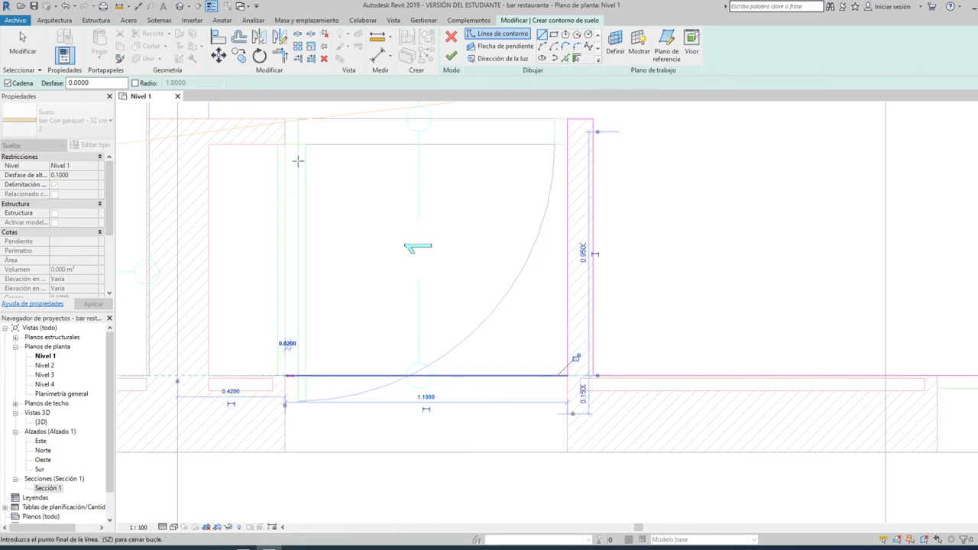
{"action": "left_click", "coordinate": [285, 119]}
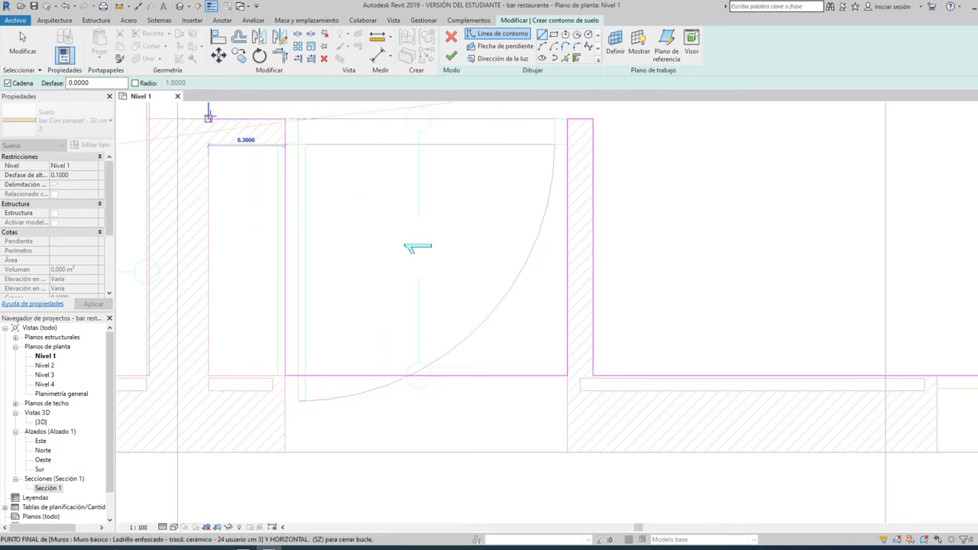
- Add the last wall-corner edges and close the loop at the upper Comedor corner
{"action": "mouse_move", "coordinate": [208, 114]}
{"action": "middle_mouse_down"}
{"action": "mouse_move", "coordinate": [338, 332]}
{"action": "mouse_move", "coordinate": [388, 384]}
{"action": "middle_mouse_up"}
{"action": "scroll", "coordinate": [391, 386], "scroll_direction": "down", "scroll_amount": 2}
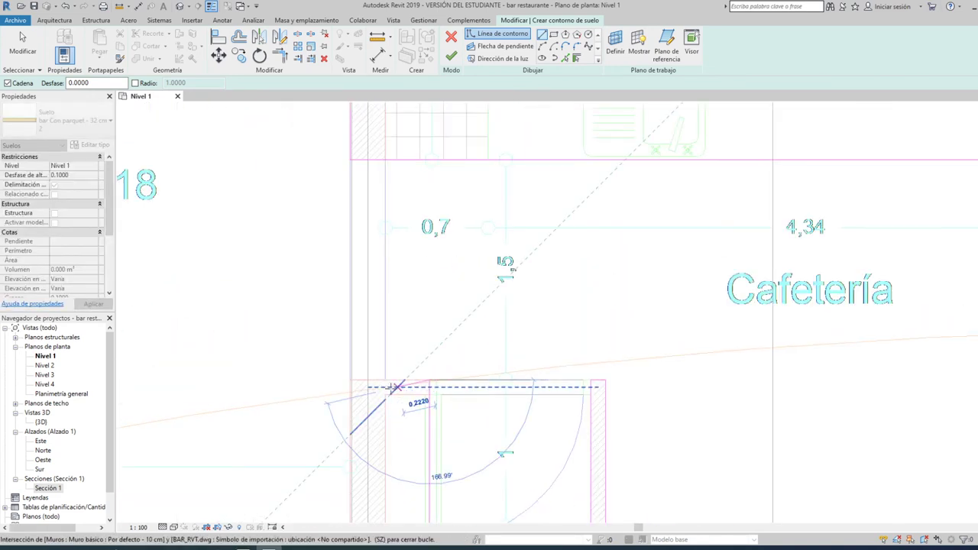
{"action": "left_click", "coordinate": [386, 387]}
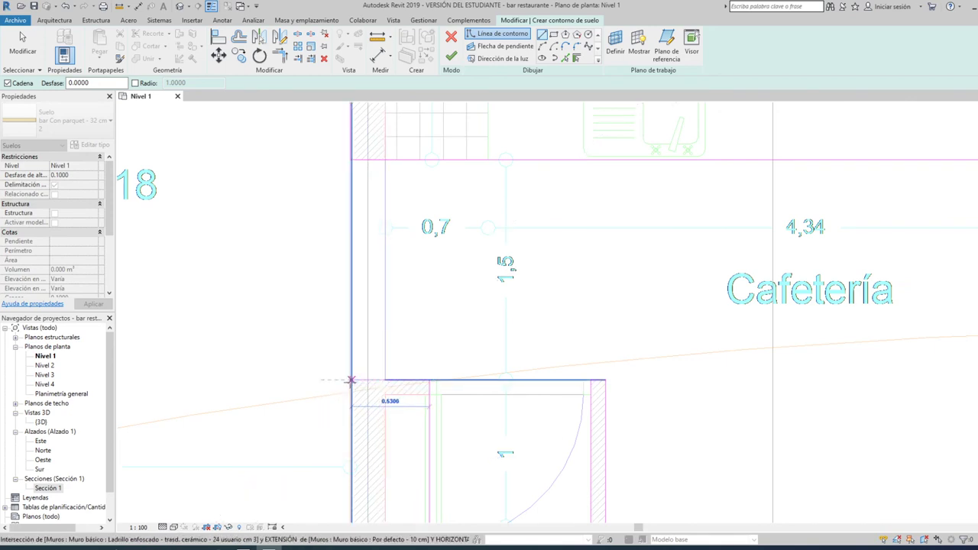
{"action": "scroll", "coordinate": [351, 380], "scroll_direction": "up", "scroll_amount": 2}
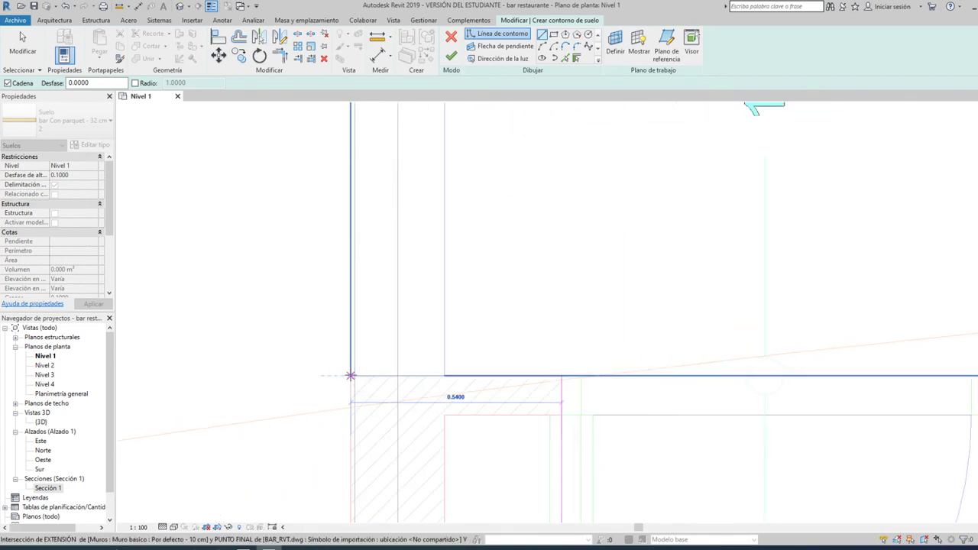
{"action": "scroll", "coordinate": [351, 376], "scroll_direction": "down", "scroll_amount": 2}
{"action": "scroll", "coordinate": [348, 441], "scroll_direction": "up", "scroll_amount": 2}
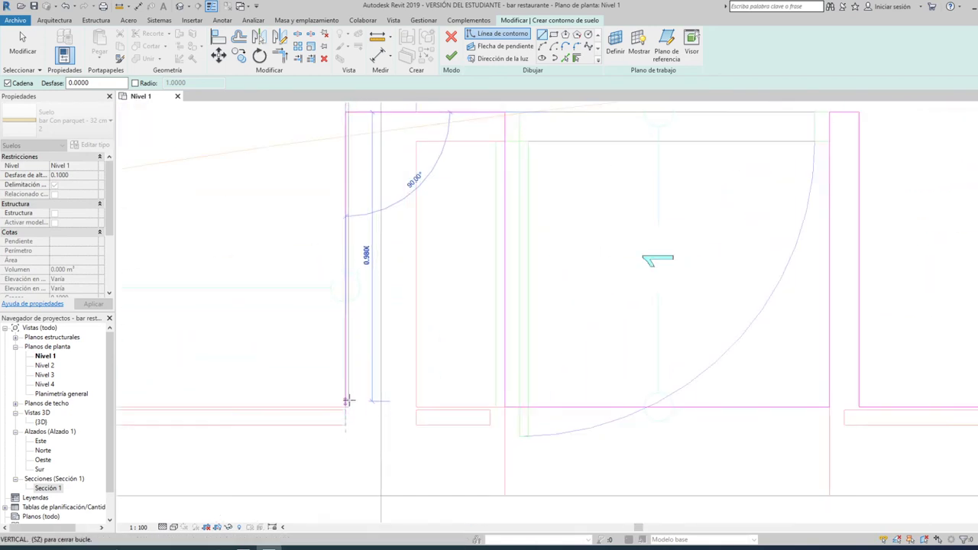
{"action": "scroll", "coordinate": [349, 400], "scroll_direction": "up", "scroll_amount": 2}
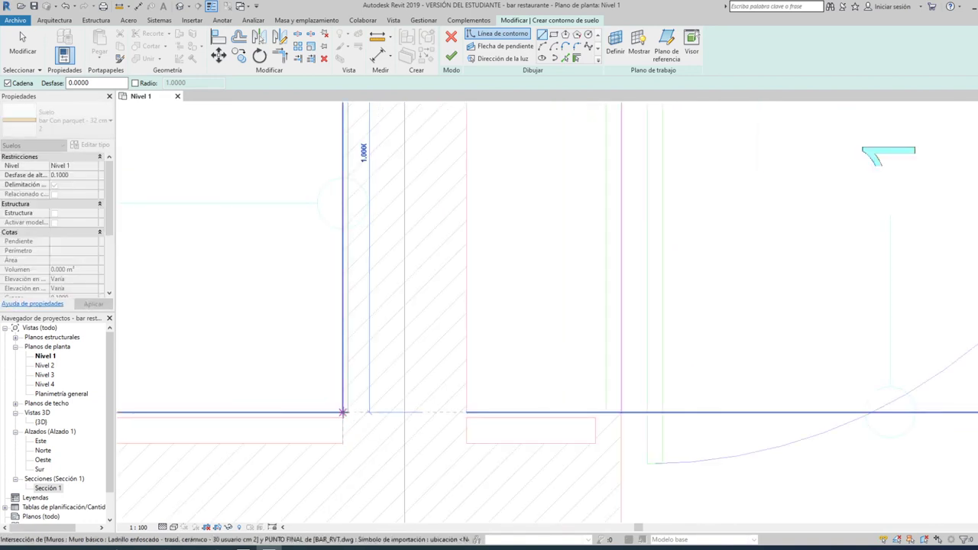
{"action": "scroll", "coordinate": [452, 388], "scroll_direction": "down", "scroll_amount": 1}
{"action": "scroll", "coordinate": [452, 388], "scroll_direction": "down", "scroll_amount": 1}
{"action": "scroll", "coordinate": [457, 388], "scroll_direction": "down", "scroll_amount": 1}
{"action": "scroll", "coordinate": [457, 388], "scroll_direction": "down", "scroll_amount": 1}
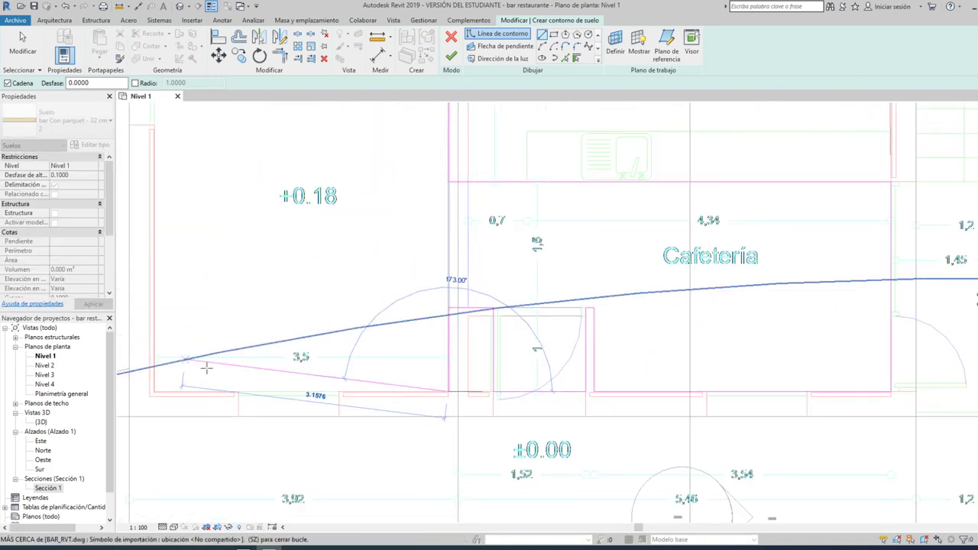
{"action": "scroll", "coordinate": [332, 393], "scroll_direction": "up", "scroll_amount": 2}
{"action": "scroll", "coordinate": [354, 400], "scroll_direction": "up", "scroll_amount": 2}
{"action": "scroll", "coordinate": [371, 411], "scroll_direction": "up", "scroll_amount": 2}
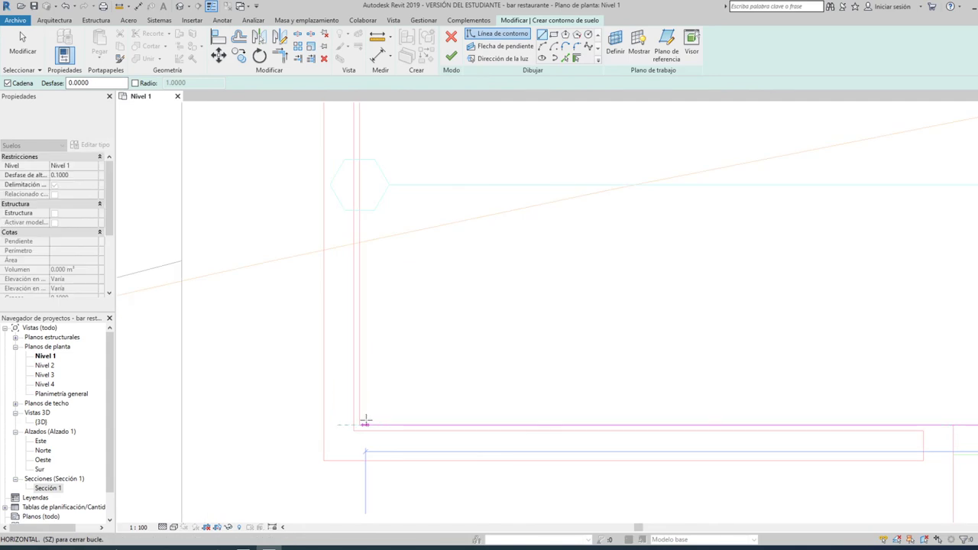
{"action": "left_click", "coordinate": [360, 421]}
{"action": "scroll", "coordinate": [359, 427], "scroll_direction": "up", "scroll_amount": 2}
{"action": "scroll", "coordinate": [362, 435], "scroll_direction": "down", "scroll_amount": 2}
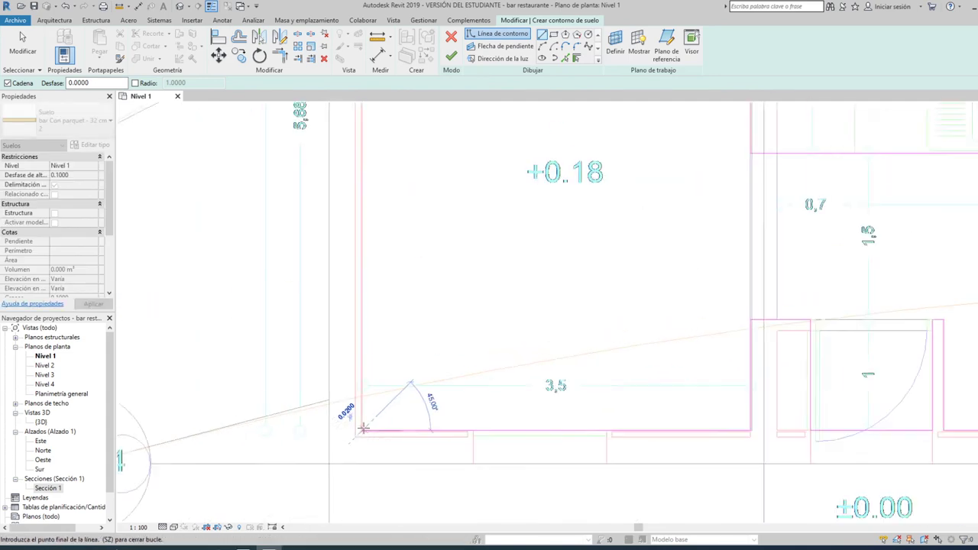
{"action": "scroll", "coordinate": [375, 227], "scroll_direction": "down", "scroll_amount": 1}
{"action": "scroll", "coordinate": [375, 362], "scroll_direction": "up", "scroll_amount": 2}
{"action": "scroll", "coordinate": [354, 269], "scroll_direction": "up", "scroll_amount": 2}
{"action": "scroll", "coordinate": [354, 269], "scroll_direction": "down", "scroll_amount": 1}
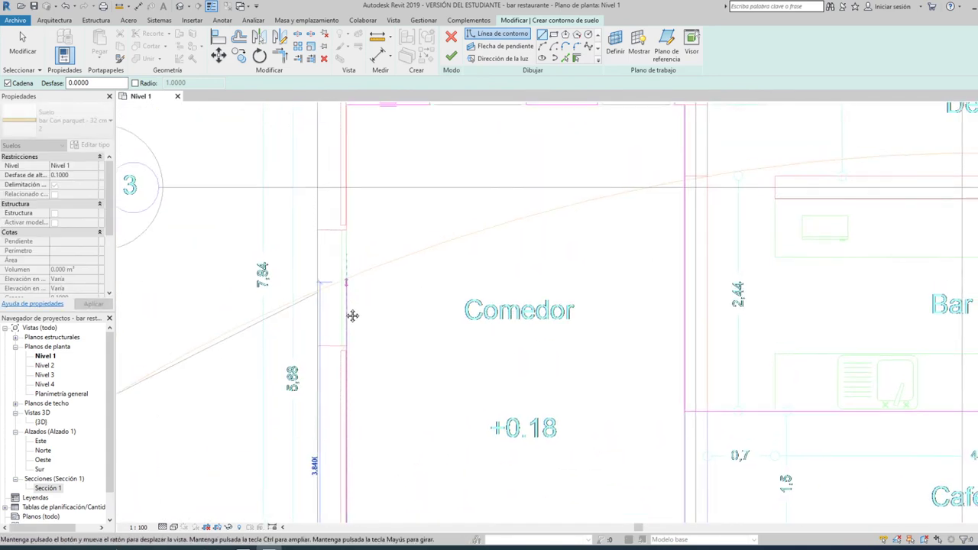
{"action": "scroll", "coordinate": [352, 306], "scroll_direction": "up", "scroll_amount": 1}
{"action": "scroll", "coordinate": [341, 216], "scroll_direction": "up", "scroll_amount": 2}
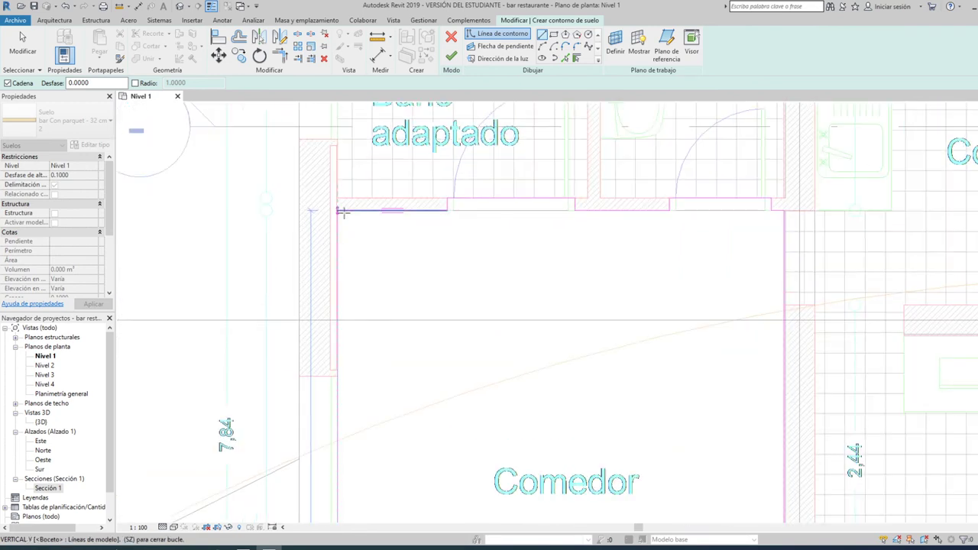
{"action": "left_click", "coordinate": [339, 211]}
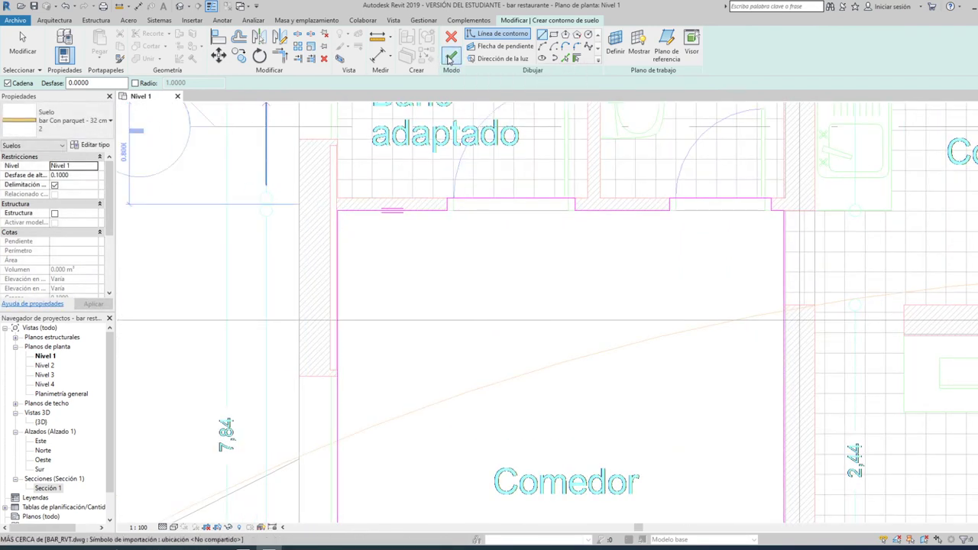
- Finish the boundary to create the 32.620 m² bar Con parquet floor and view it in Consistent Colors
{"action": "left_click", "coordinate": [451, 58]}
{"action": "scroll", "coordinate": [462, 186], "scroll_direction": "down", "scroll_amount": 5}
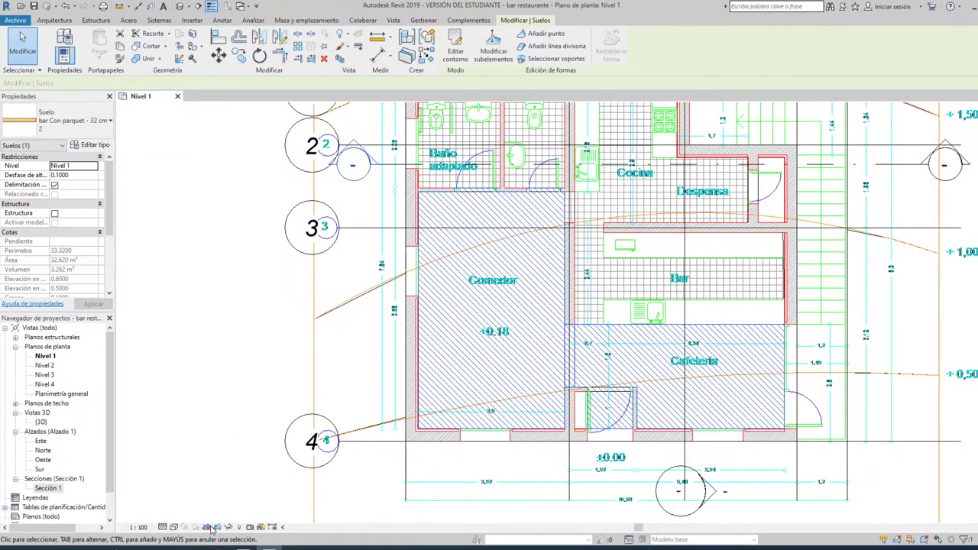
{"action": "left_click", "coordinate": [174, 528]}
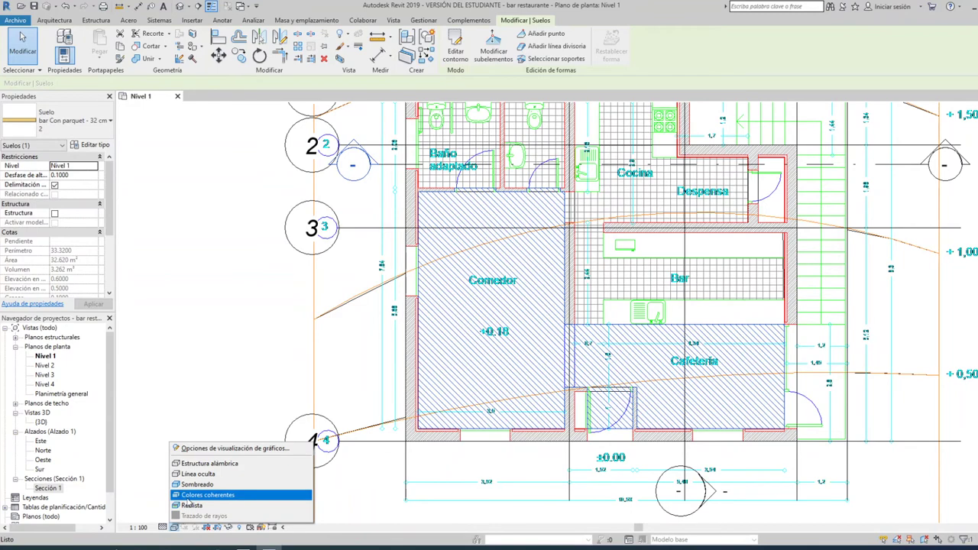
{"action": "left_click", "coordinate": [191, 503]}
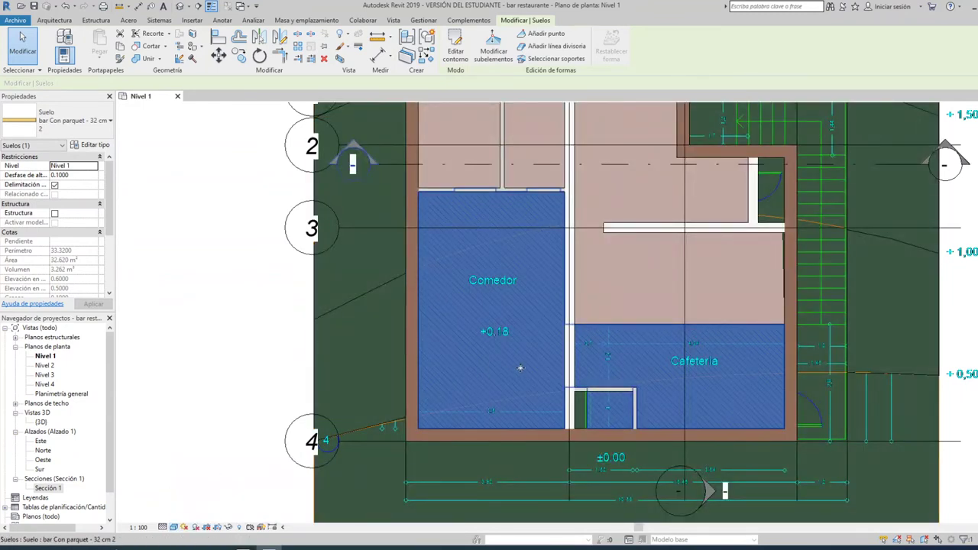
{"action": "left_click", "coordinate": [236, 275]}
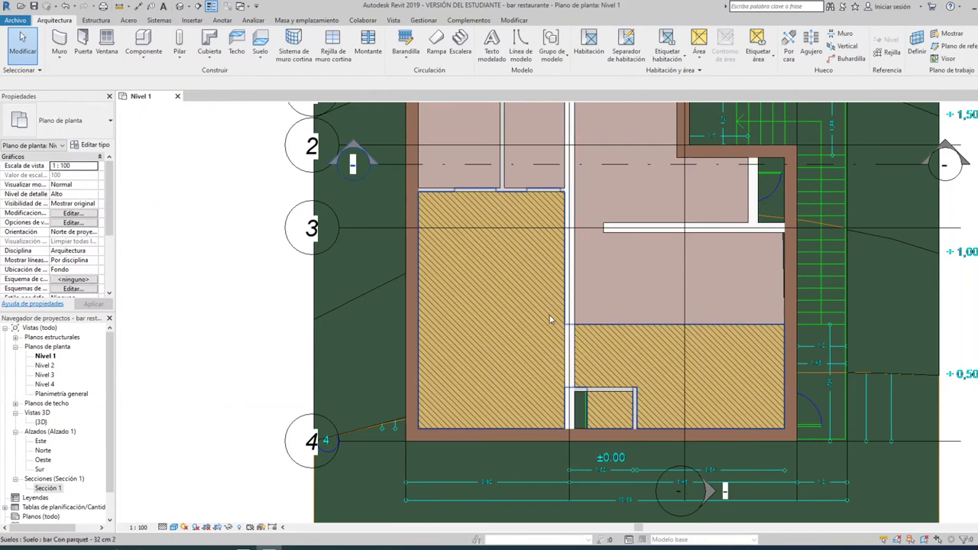
- Switch the Nivel 1 plan to the Realistic visual style to show the parquet texture
{"action": "scroll", "coordinate": [535, 359], "scroll_direction": "up", "scroll_amount": 1}
{"action": "scroll", "coordinate": [300, 491], "scroll_direction": "down", "scroll_amount": 1}
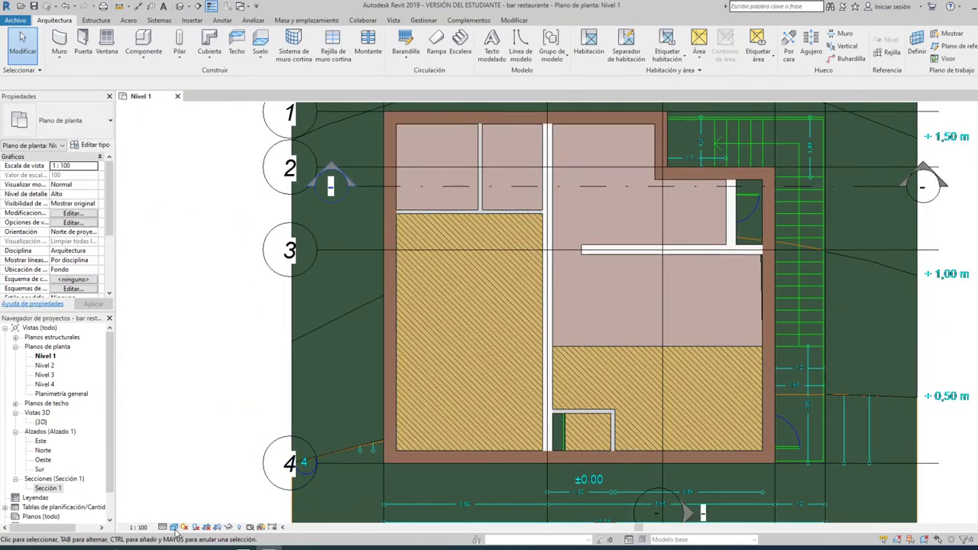
{"action": "left_click", "coordinate": [174, 527]}
{"action": "left_click", "coordinate": [193, 508]}
{"action": "scroll", "coordinate": [448, 371], "scroll_direction": "up", "scroll_amount": 3}
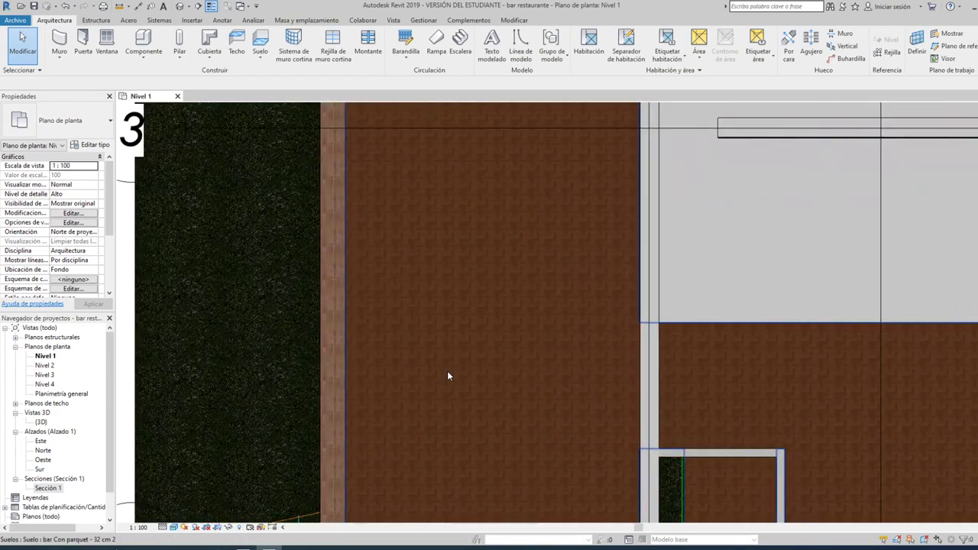
{"action": "scroll", "coordinate": [447, 371], "scroll_direction": "down", "scroll_amount": 2}
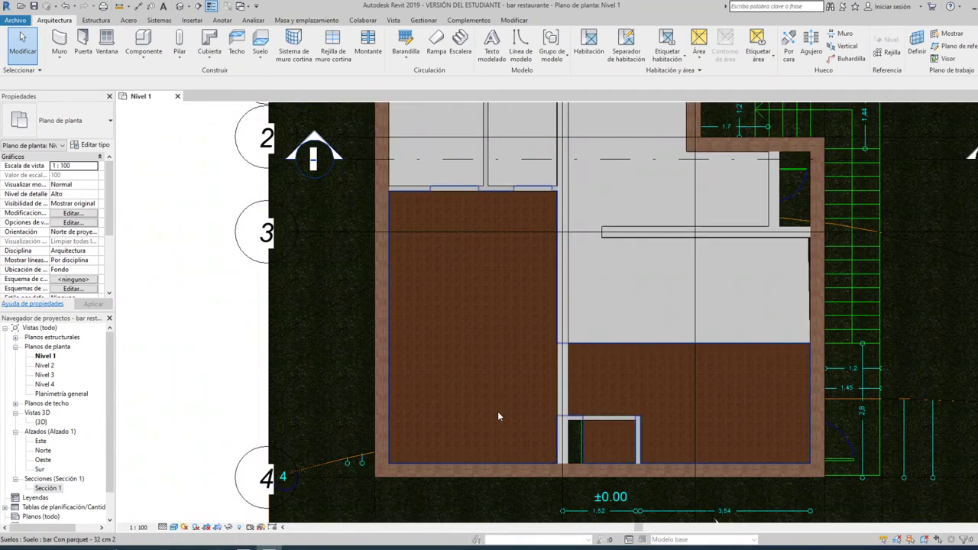
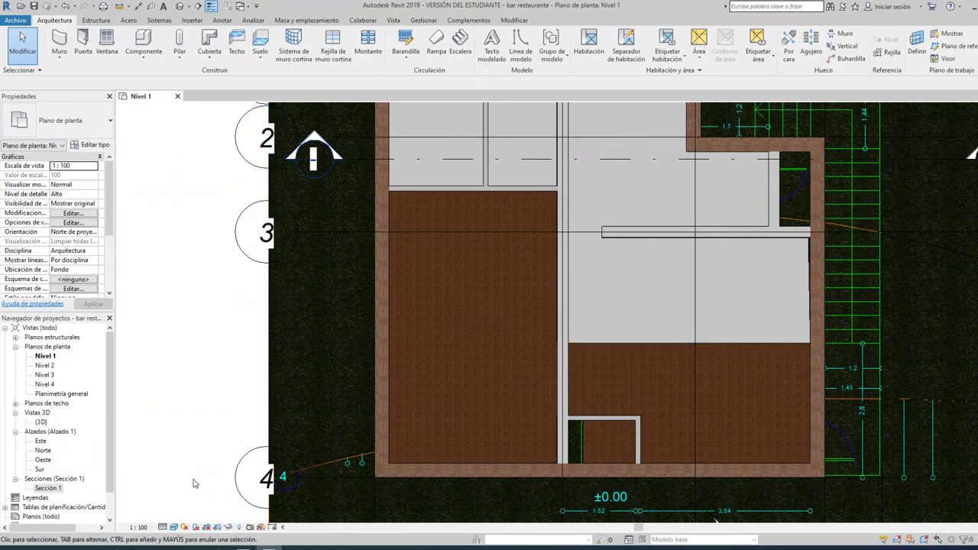
- Switch the Nivel 1 plan to the Wireframe visual style and zoom toward Cocina and Despensa
{"action": "left_click", "coordinate": [174, 527]}
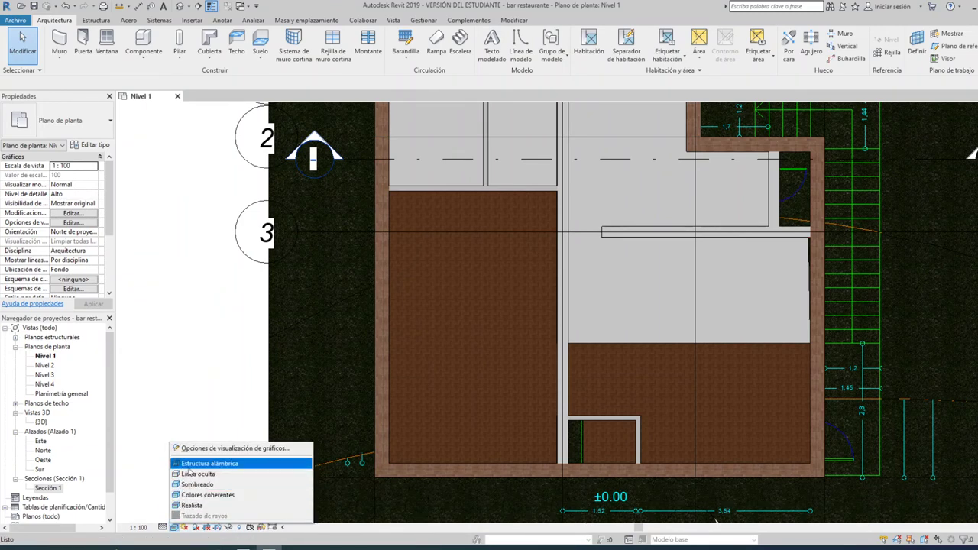
{"action": "left_click", "coordinate": [183, 463]}
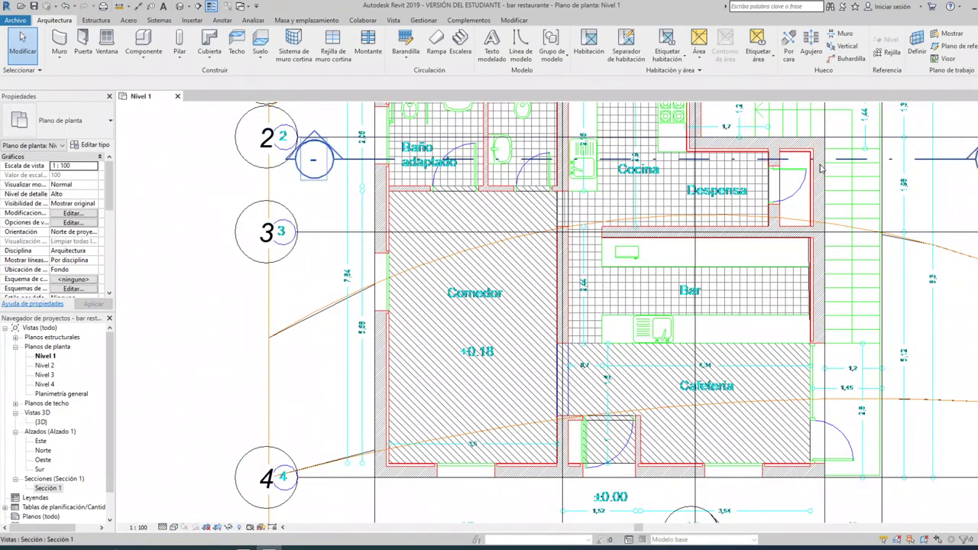
{"action": "scroll", "coordinate": [824, 164], "scroll_direction": "up", "scroll_amount": 3}
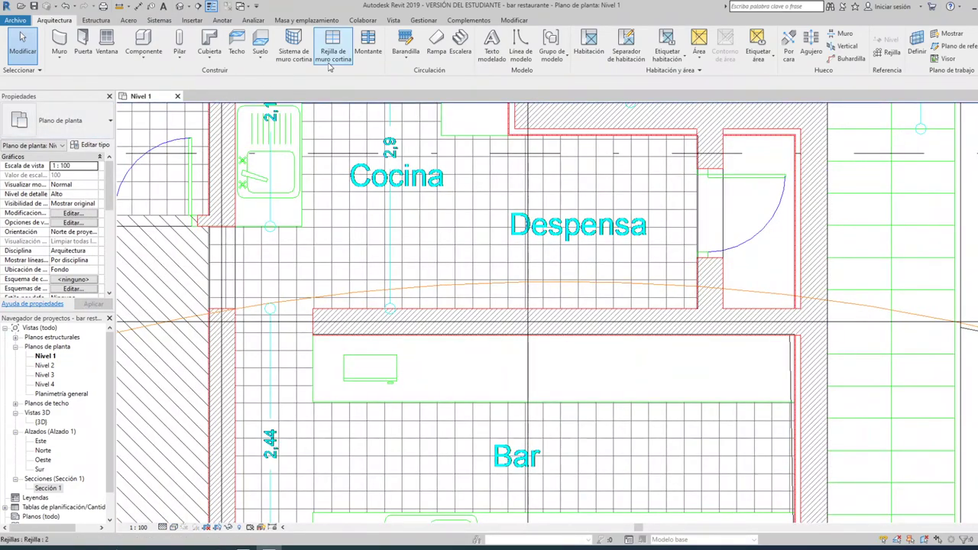
- Start a new floor and pick the suelo ceramico- 10 cm 2 type from the type selector
{"action": "left_click", "coordinate": [261, 45]}
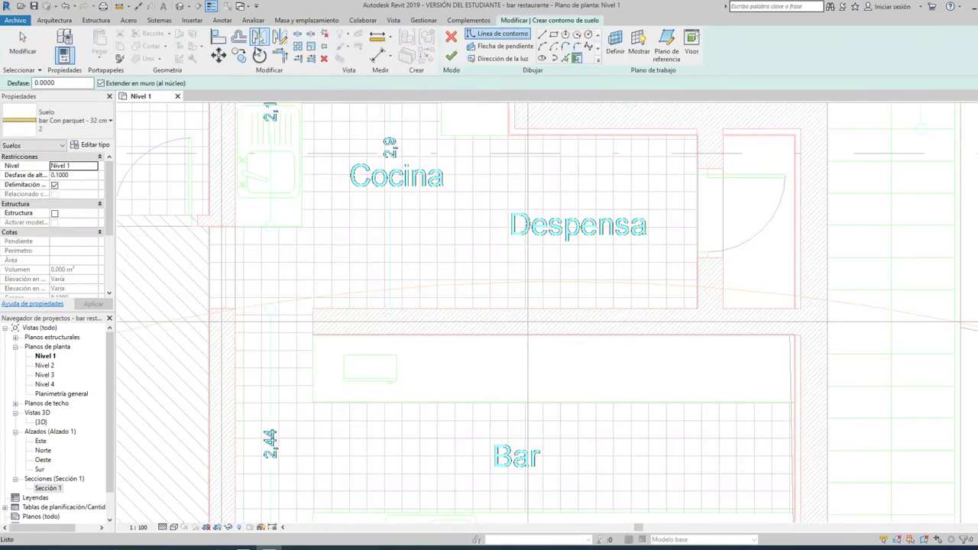
{"action": "left_click", "coordinate": [77, 121]}
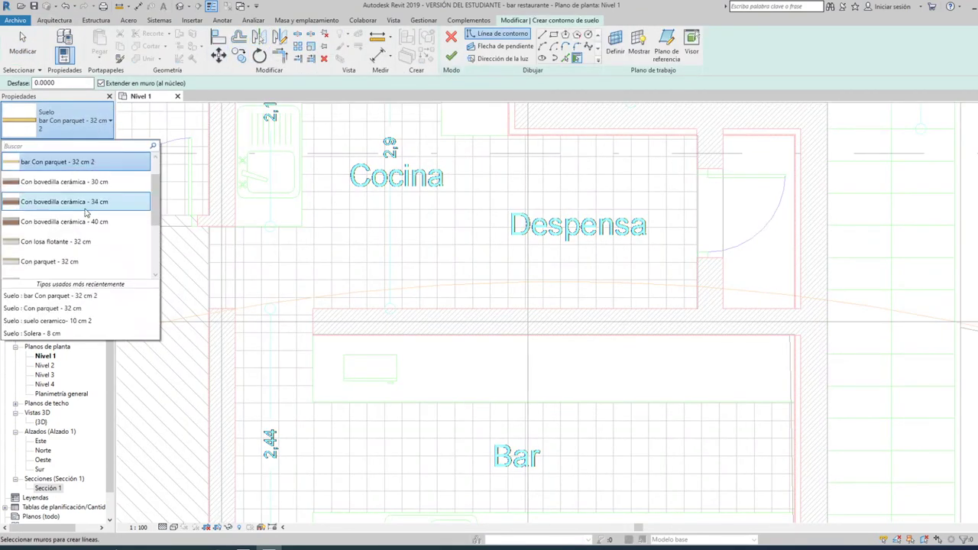
{"action": "scroll", "coordinate": [84, 208], "scroll_direction": "up", "scroll_amount": 1}
{"action": "scroll", "coordinate": [90, 222], "scroll_direction": "down", "scroll_amount": 3}
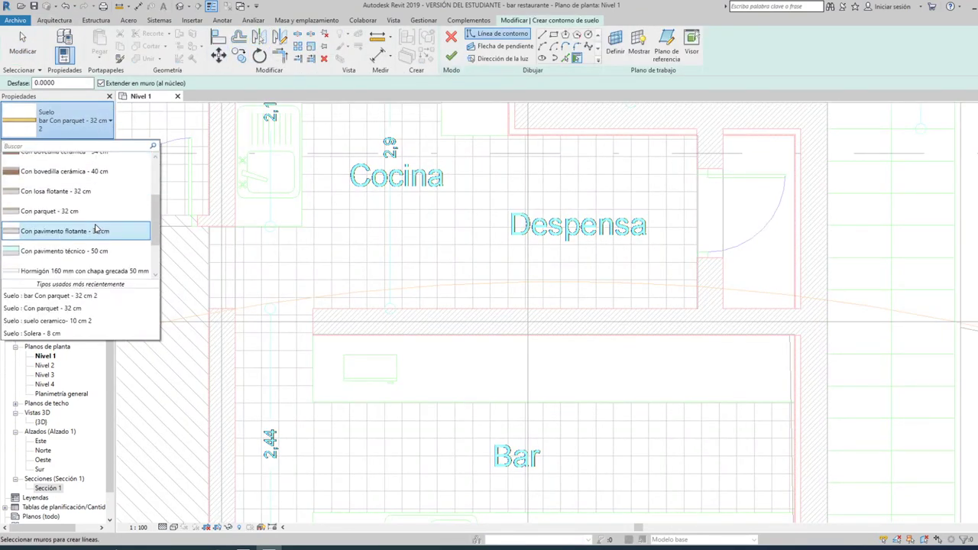
{"action": "scroll", "coordinate": [96, 240], "scroll_direction": "down", "scroll_amount": 2}
{"action": "left_click", "coordinate": [88, 272]}
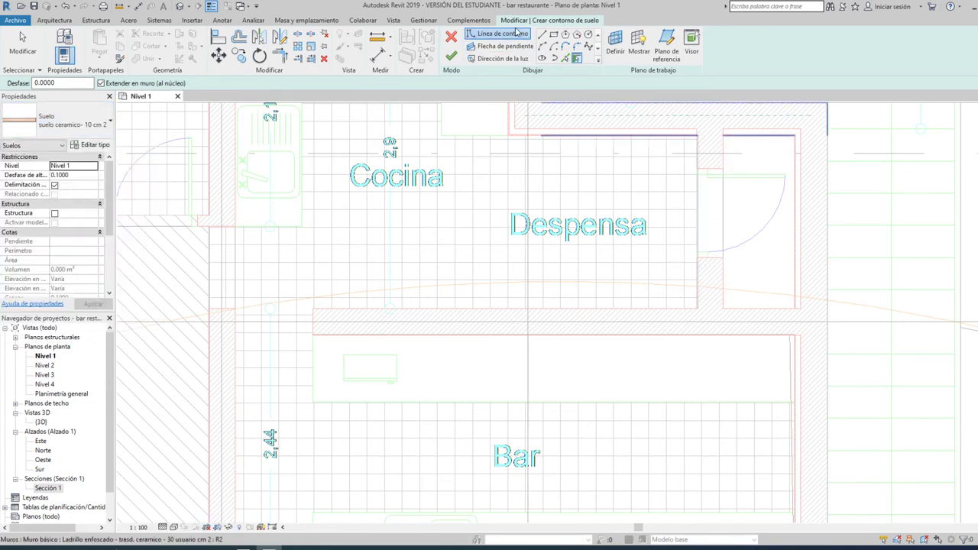
- Draw the first boundary lines from the Despensa door corner to the right wall corner
{"action": "left_click", "coordinate": [542, 35]}
{"action": "scroll", "coordinate": [803, 134], "scroll_direction": "up", "scroll_amount": 3}
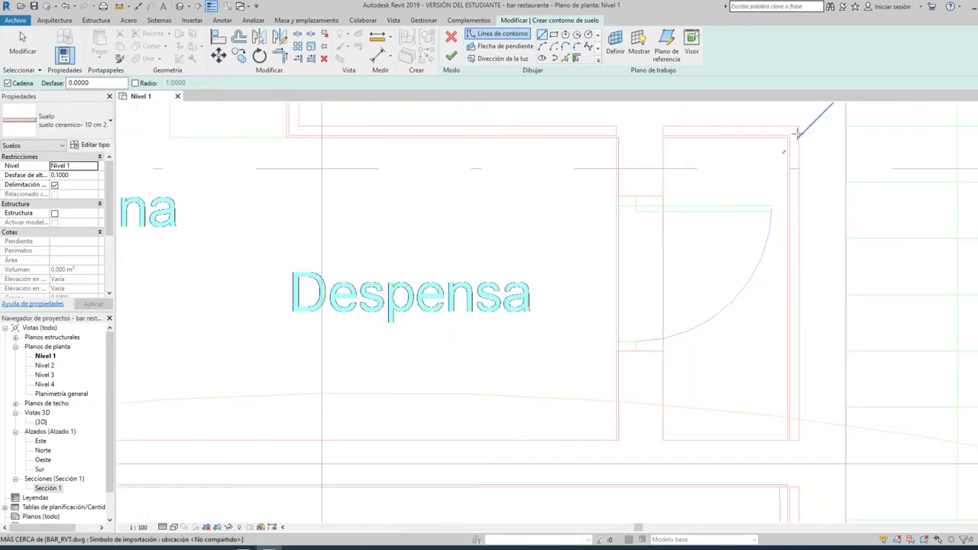
{"action": "scroll", "coordinate": [799, 130], "scroll_direction": "up", "scroll_amount": 1}
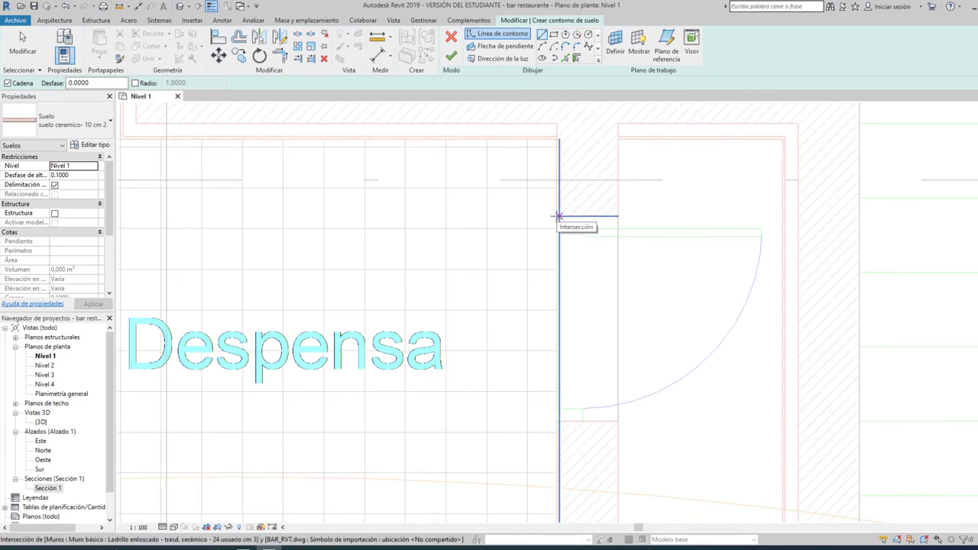
{"action": "left_click", "coordinate": [557, 217]}
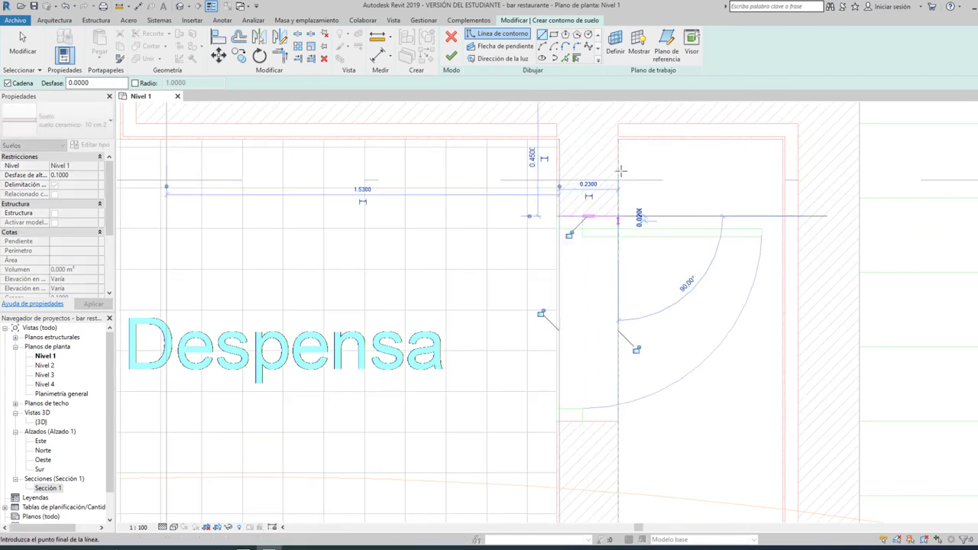
{"action": "left_click", "coordinate": [618, 217]}
{"action": "left_click", "coordinate": [618, 139]}
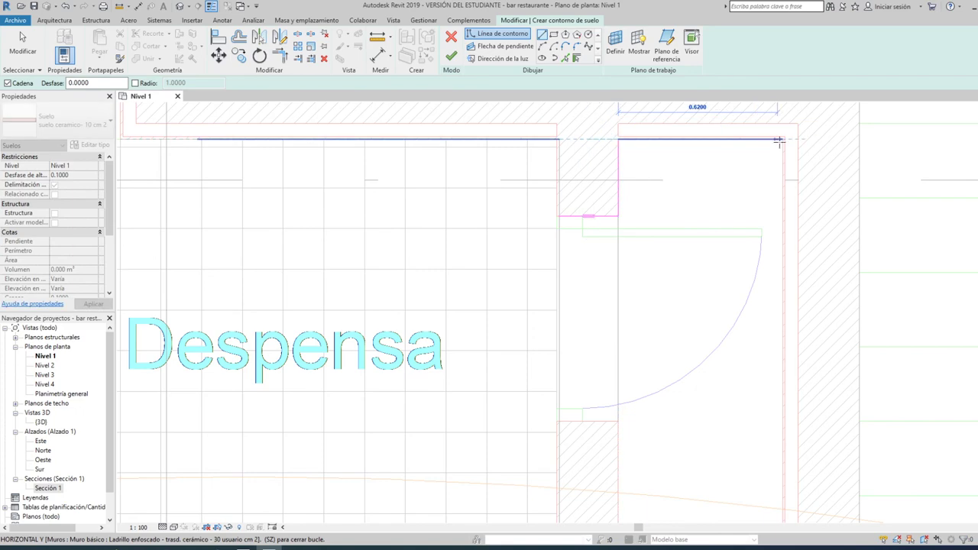
{"action": "left_click", "coordinate": [781, 140]}
- Run the boundary down and back left along the walls to close the loop
{"action": "scroll", "coordinate": [782, 140], "scroll_direction": "down", "scroll_amount": 2}
{"action": "scroll", "coordinate": [780, 327], "scroll_direction": "up", "scroll_amount": 1}
{"action": "scroll", "coordinate": [779, 327], "scroll_direction": "up", "scroll_amount": 2}
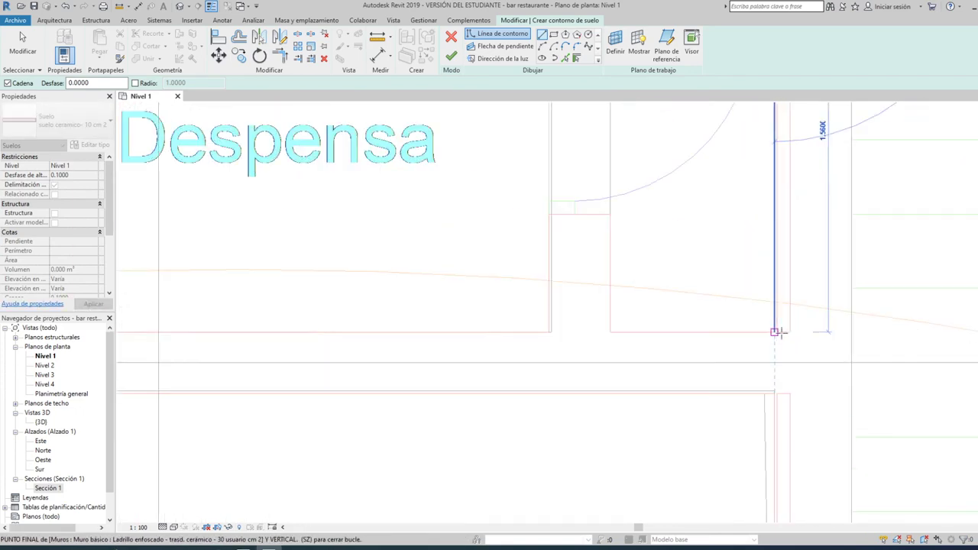
{"action": "scroll", "coordinate": [773, 325], "scroll_direction": "up", "scroll_amount": 1}
{"action": "left_click", "coordinate": [774, 332]}
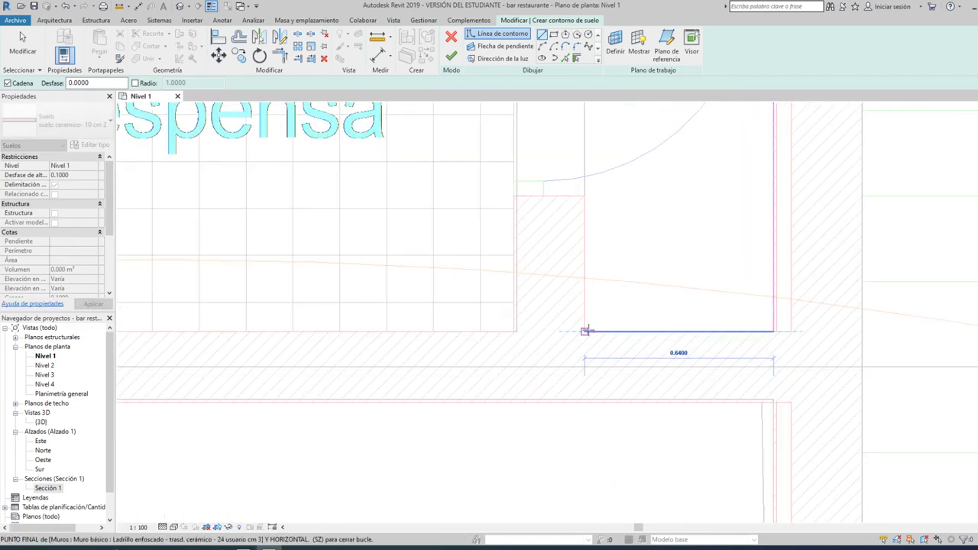
{"action": "left_click", "coordinate": [585, 332]}
{"action": "left_click", "coordinate": [585, 196]}
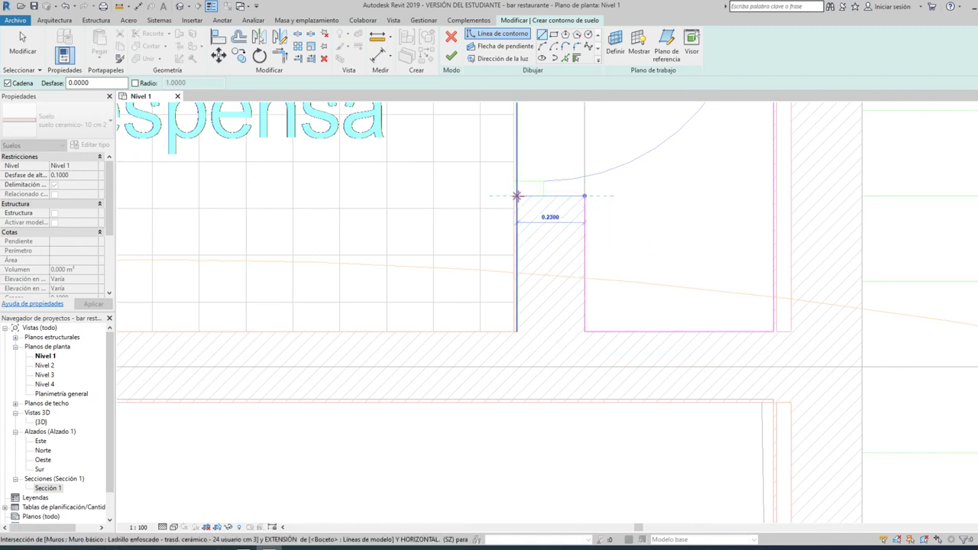
{"action": "left_click", "coordinate": [517, 195]}
{"action": "middle_click_drag", "start_coordinate": [530, 203], "coordinate": [506, 436]}
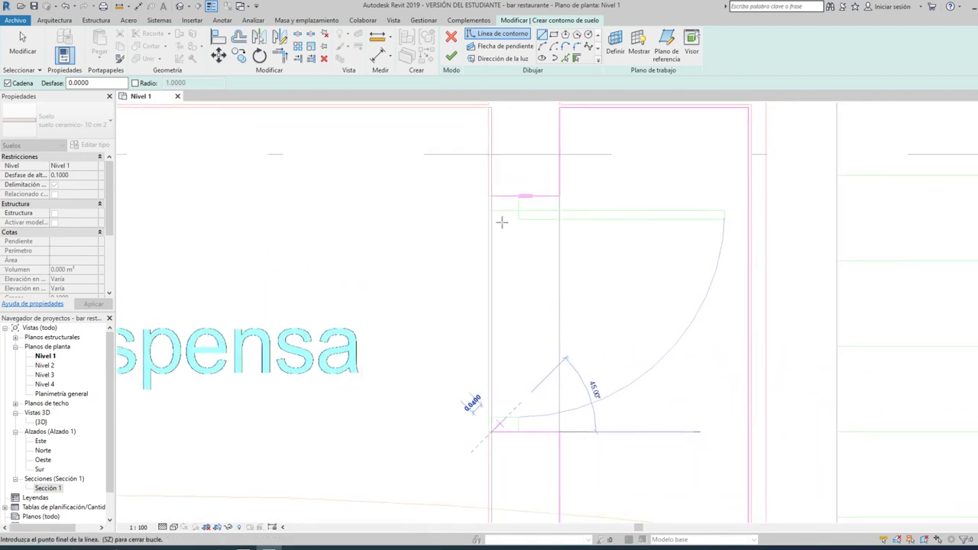
{"action": "left_click", "coordinate": [493, 195]}
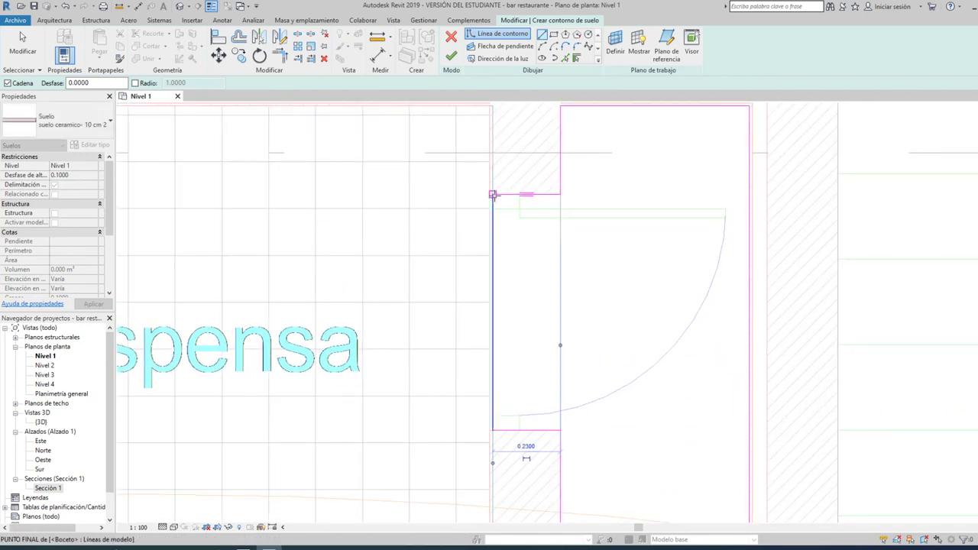
- Finish the 1.182 m² ceramic floor and zoom out to see the whole plan
{"action": "left_click", "coordinate": [453, 59]}
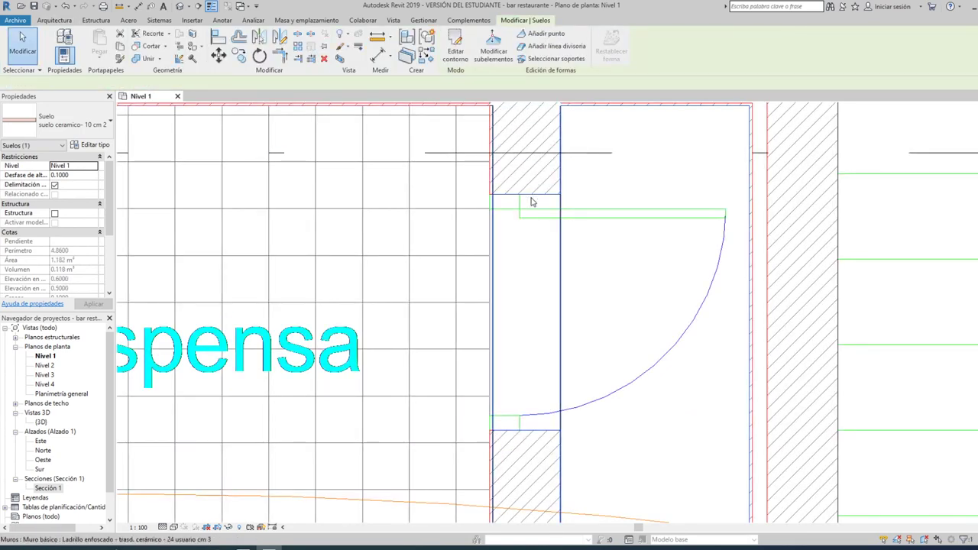
{"action": "scroll", "coordinate": [529, 203], "scroll_direction": "down", "scroll_amount": 3}
{"action": "scroll", "coordinate": [529, 203], "scroll_direction": "down", "scroll_amount": 3}
{"action": "scroll", "coordinate": [529, 203], "scroll_direction": "down", "scroll_amount": 2}
{"action": "key", "text": "Escape"}
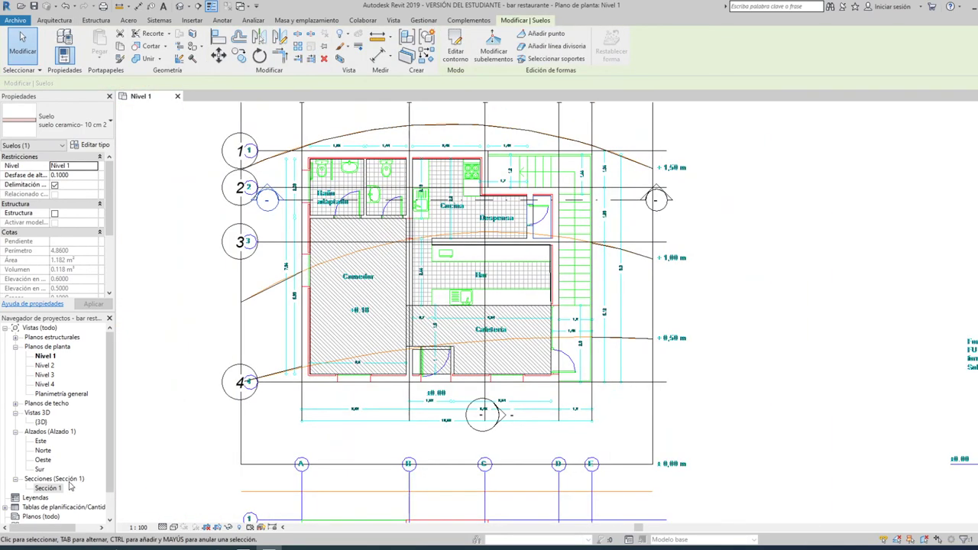
- Inspect the new ceramic slab in the Sección 1 section, then open the {3D} view
{"action": "double_click", "coordinate": [51, 488]}
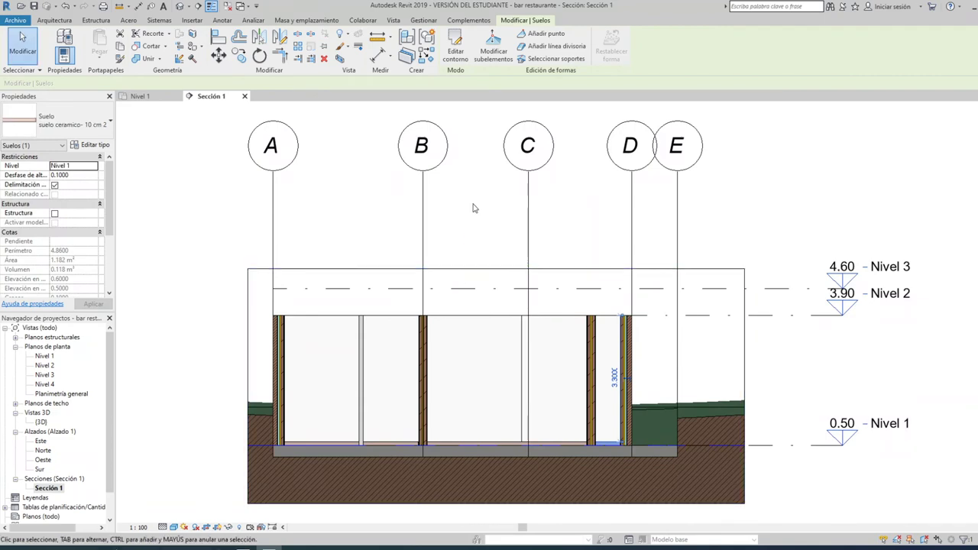
{"action": "scroll", "coordinate": [474, 382], "scroll_direction": "up", "scroll_amount": 3}
{"action": "middle_click_drag", "start_coordinate": [457, 381], "coordinate": [571, 365]}
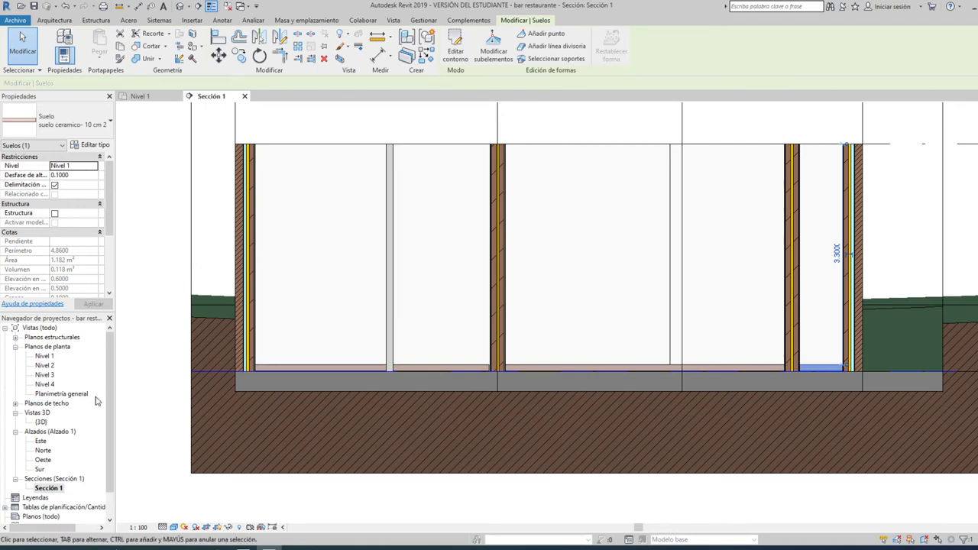
{"action": "double_click", "coordinate": [40, 422]}
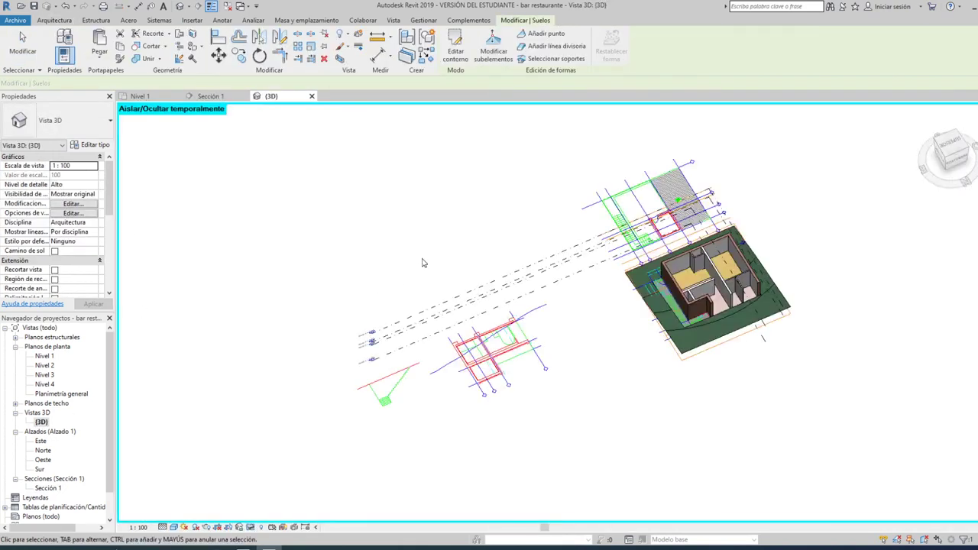
- Orbit the 3D model to view the floors from above, then return to the Nivel 1 plan
{"action": "scroll", "coordinate": [699, 295], "scroll_direction": "up", "scroll_amount": 2}
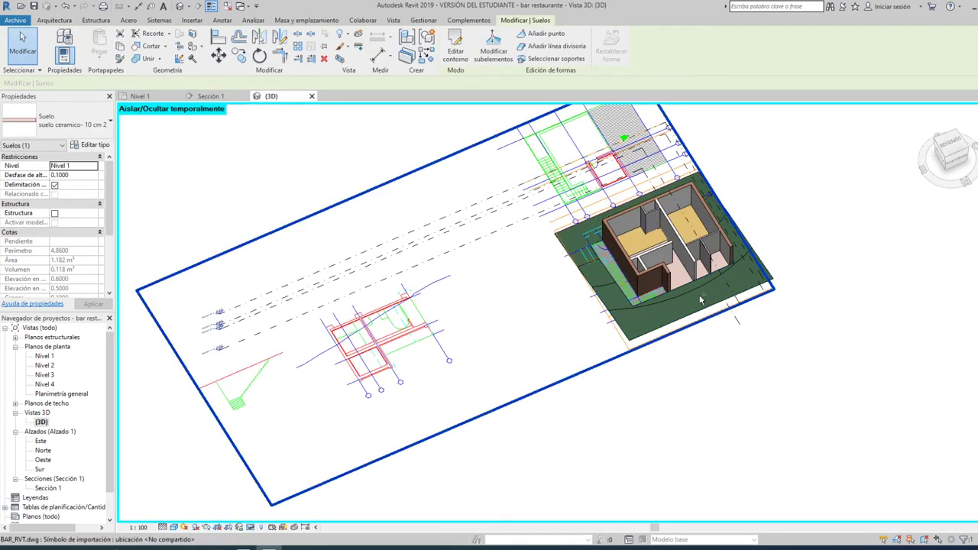
{"action": "mouse_move", "coordinate": [654, 303]}
{"action": "middle_mouse_down", "text": "shift"}
{"action": "mouse_move", "coordinate": [437, 235]}
{"action": "mouse_move", "coordinate": [517, 279]}
{"action": "middle_mouse_up", "text": "shift"}
{"action": "scroll", "coordinate": [721, 327], "scroll_direction": "up", "scroll_amount": 2}
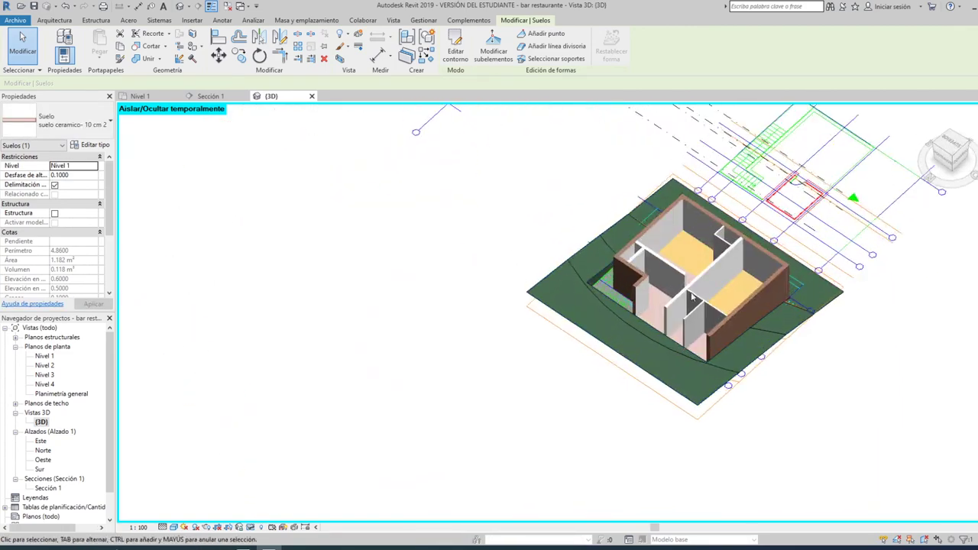
{"action": "scroll", "coordinate": [741, 329], "scroll_direction": "up", "scroll_amount": 3}
{"action": "middle_click_drag", "start_coordinate": [742, 329], "coordinate": [326, 242], "text": "shift"}
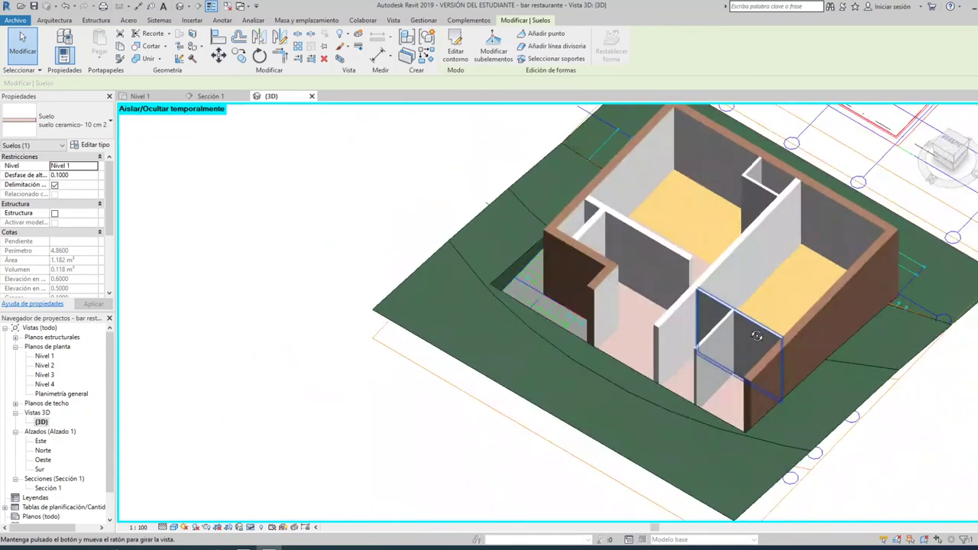
{"action": "left_click", "coordinate": [208, 96]}
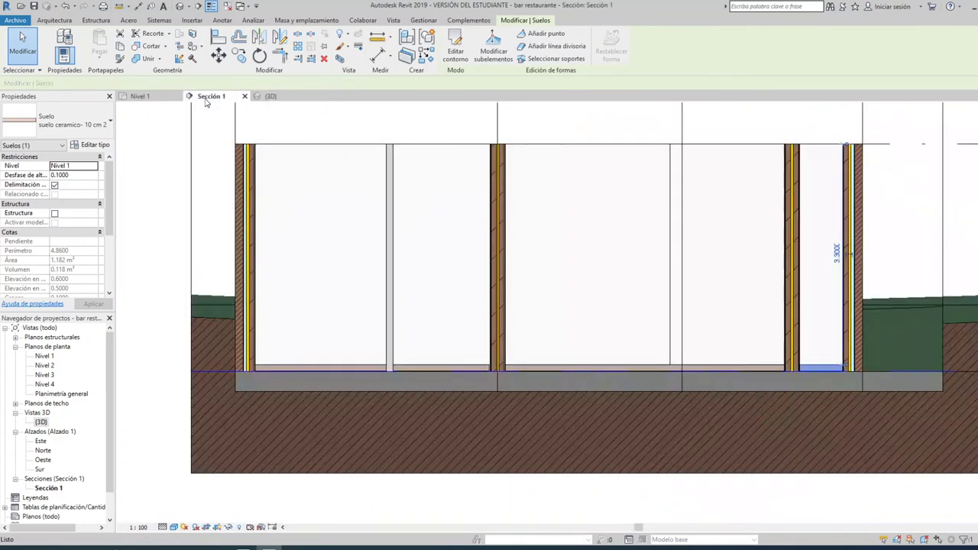
{"action": "left_click", "coordinate": [159, 95]}
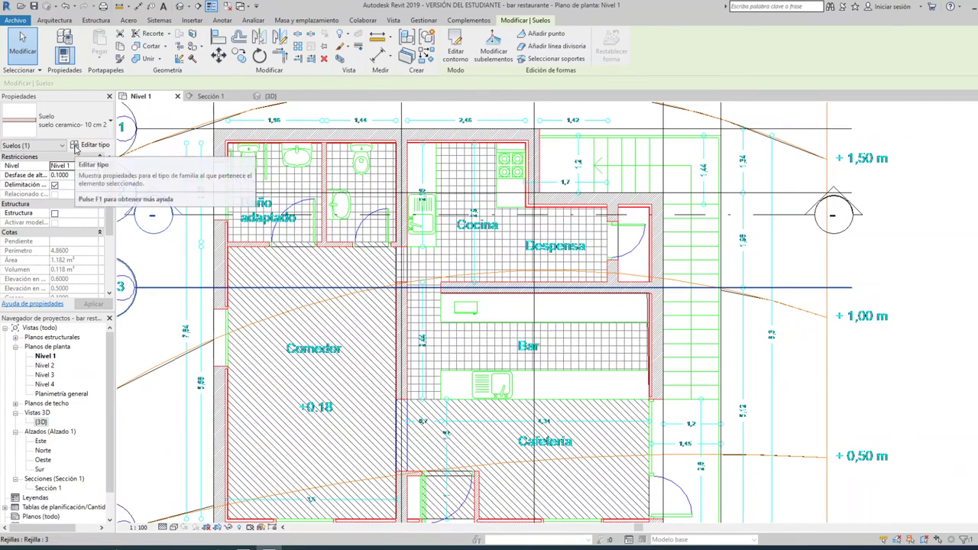
- Start an architectural floor of type Solera - 8 cm and enter a 0.9 height offset
{"action": "left_click", "coordinate": [72, 22]}
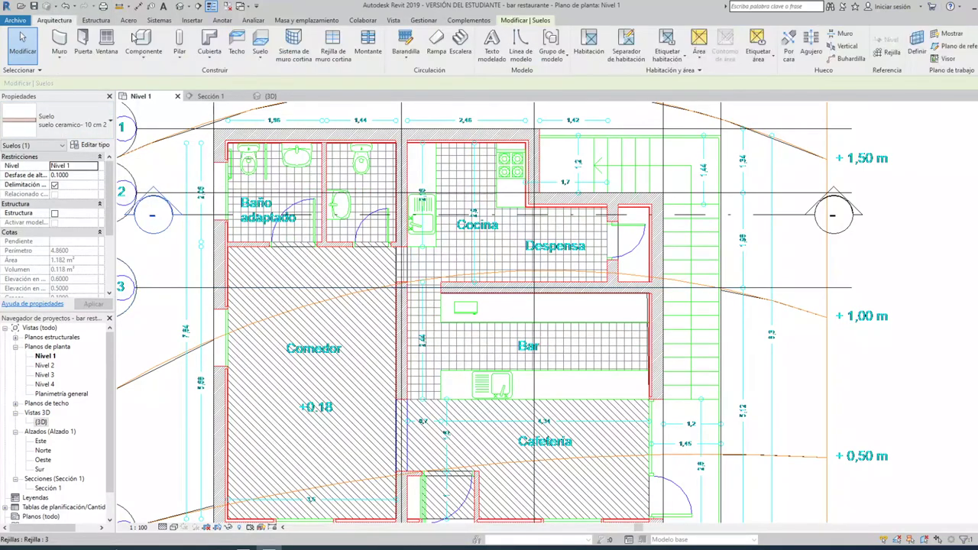
{"action": "left_click", "coordinate": [267, 61]}
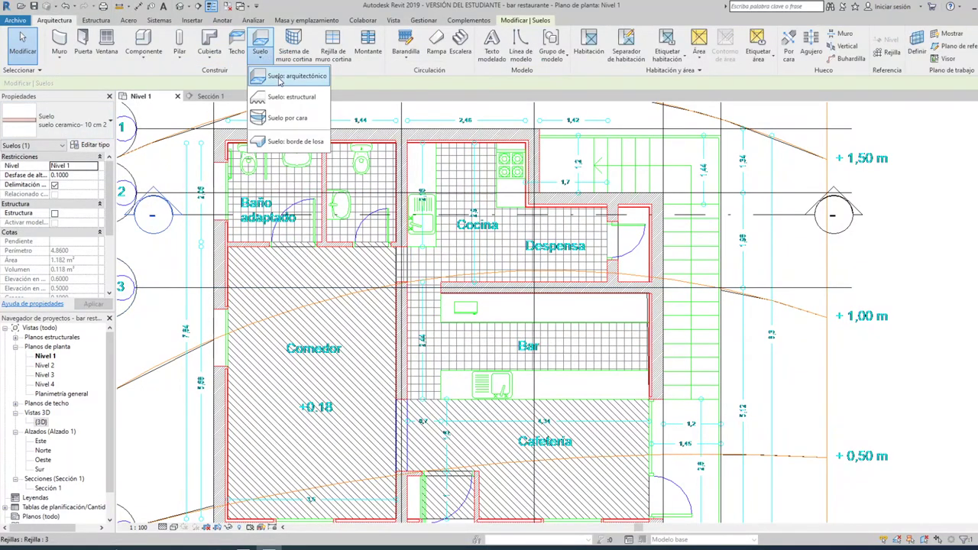
{"action": "left_click", "coordinate": [291, 77]}
{"action": "left_click", "coordinate": [72, 120]}
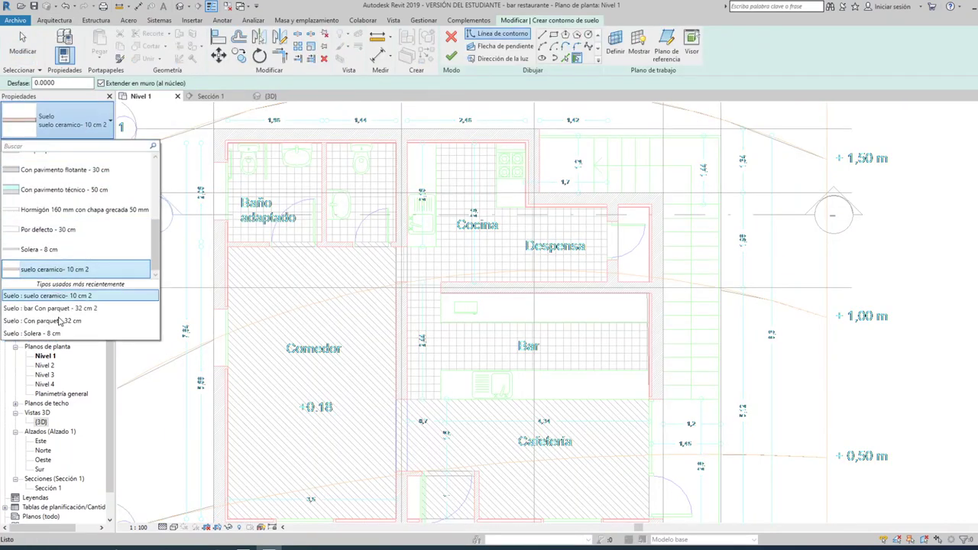
{"action": "left_click", "coordinate": [52, 334]}
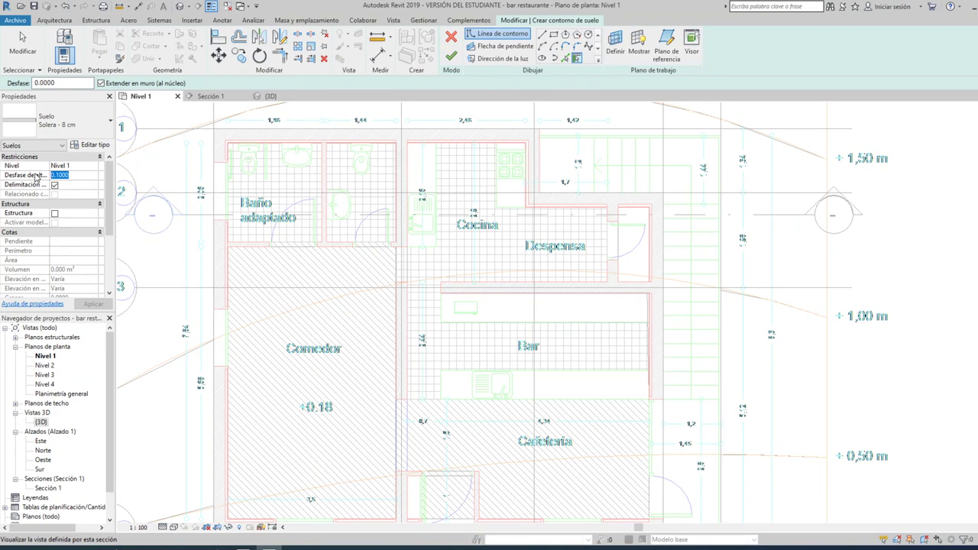
{"action": "type", "text": "09"}
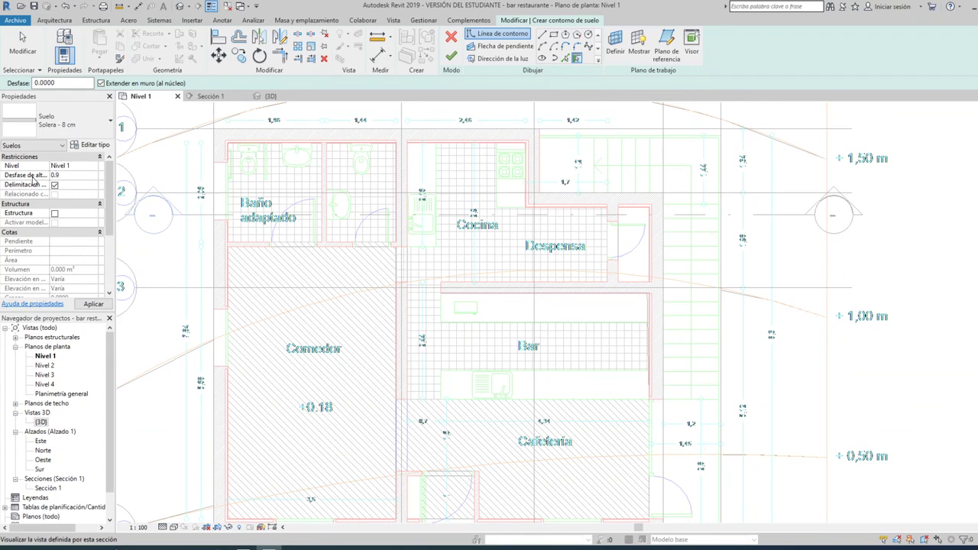
- Apply the 0.9 offset and draw the first rectangle beside the Cocina
{"action": "left_click", "coordinate": [93, 304]}
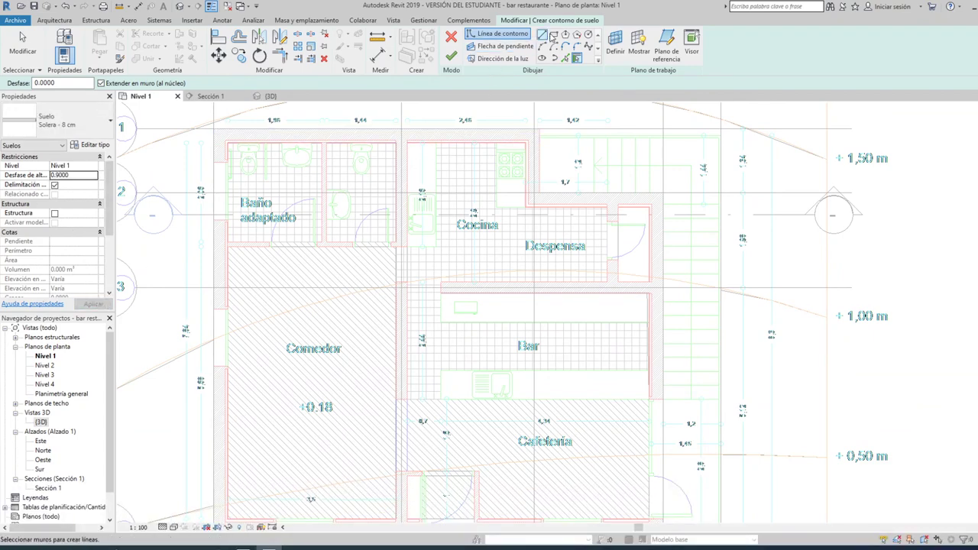
{"action": "scroll", "coordinate": [400, 144], "scroll_direction": "up", "scroll_amount": 3}
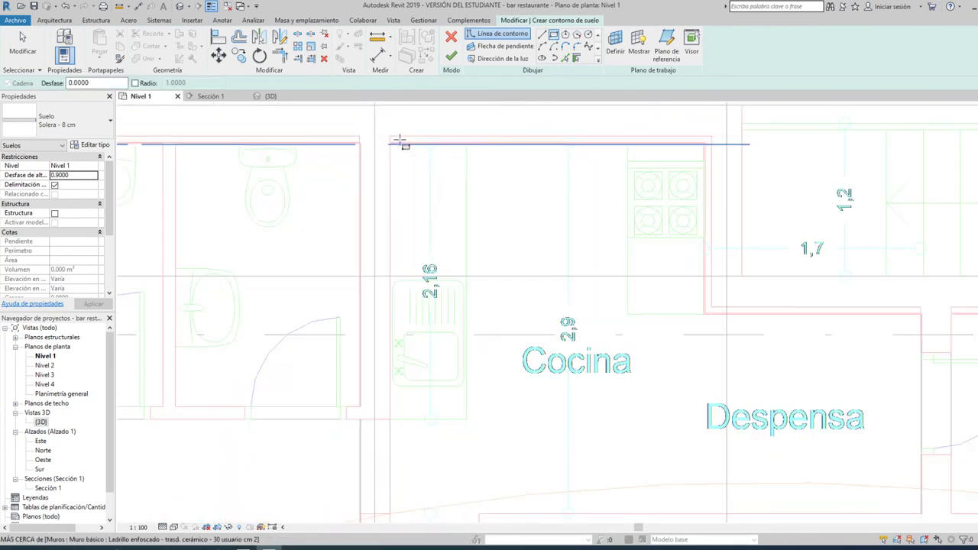
{"action": "scroll", "coordinate": [400, 143], "scroll_direction": "up", "scroll_amount": 3}
{"action": "left_click", "coordinate": [379, 151]}
{"action": "scroll", "coordinate": [376, 149], "scroll_direction": "down", "scroll_amount": 2}
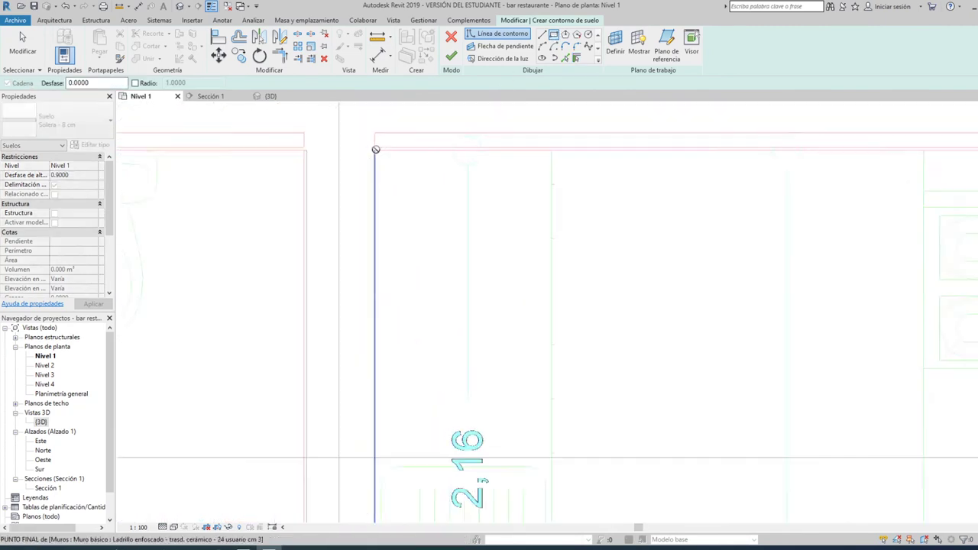
{"action": "scroll", "coordinate": [376, 149], "scroll_direction": "down", "scroll_amount": 2}
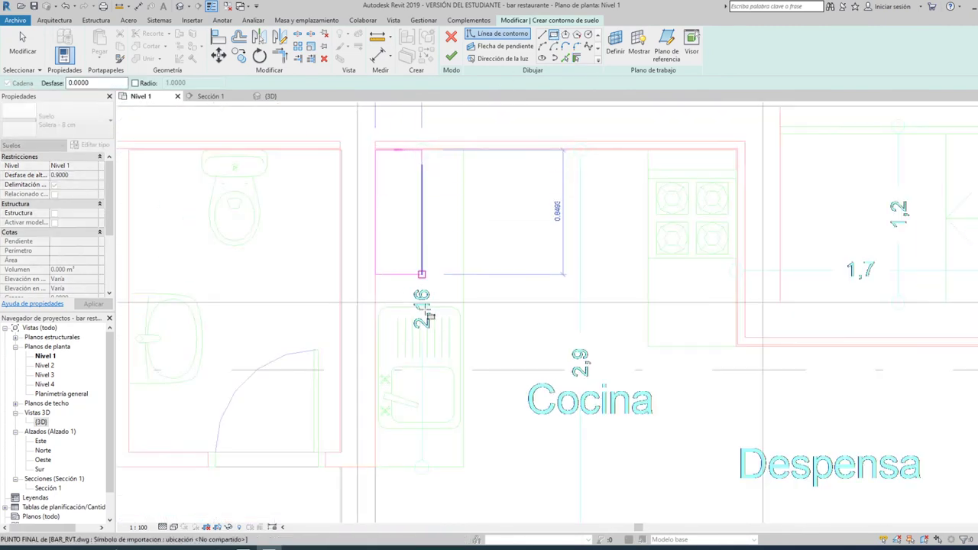
{"action": "left_click", "coordinate": [465, 466]}
- Draw the counter rectangle starting at the wall corner beside the Bar
{"action": "middle_click_drag", "start_coordinate": [469, 434], "coordinate": [349, 169]}
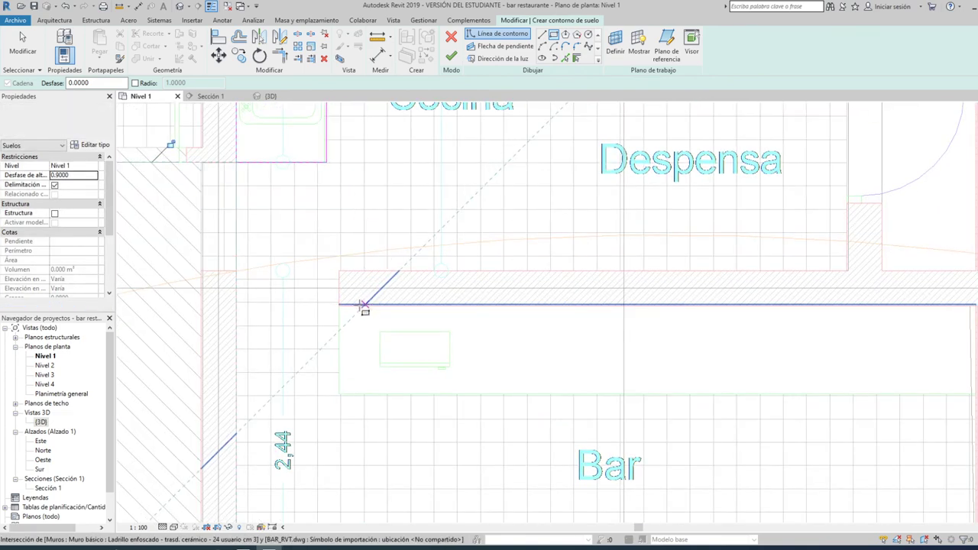
{"action": "scroll", "coordinate": [342, 308], "scroll_direction": "up", "scroll_amount": 4}
{"action": "scroll", "coordinate": [342, 307], "scroll_direction": "up", "scroll_amount": 2}
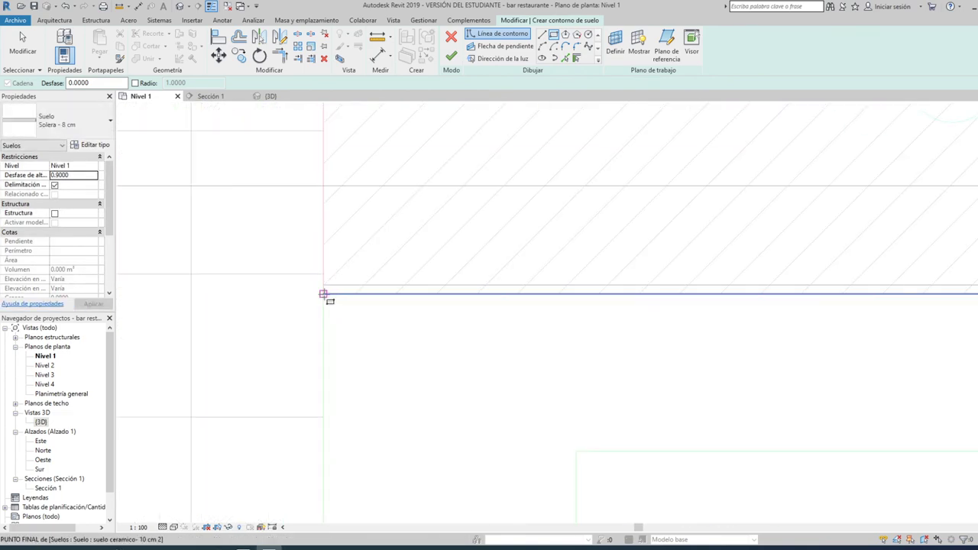
{"action": "left_click", "coordinate": [323, 294]}
{"action": "scroll", "coordinate": [323, 294], "scroll_direction": "down", "scroll_amount": 3}
{"action": "scroll", "coordinate": [318, 290], "scroll_direction": "down", "scroll_amount": 2}
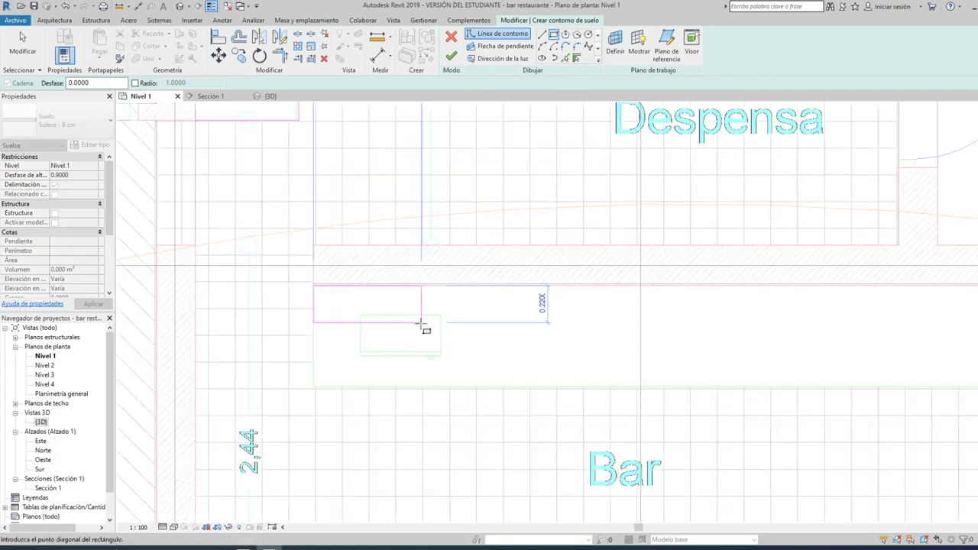
{"action": "middle_click_drag", "start_coordinate": [449, 333], "coordinate": [296, 329]}
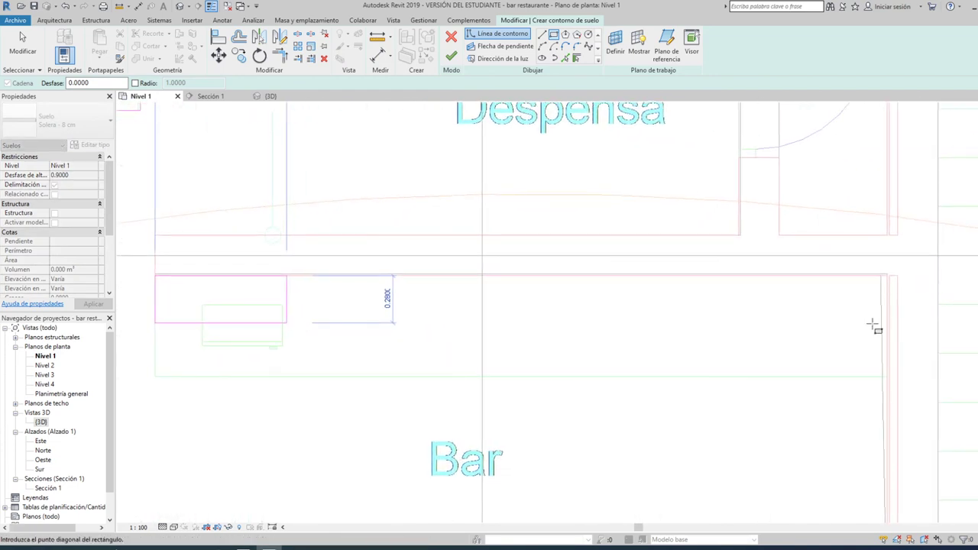
{"action": "scroll", "coordinate": [886, 375], "scroll_direction": "up", "scroll_amount": 3}
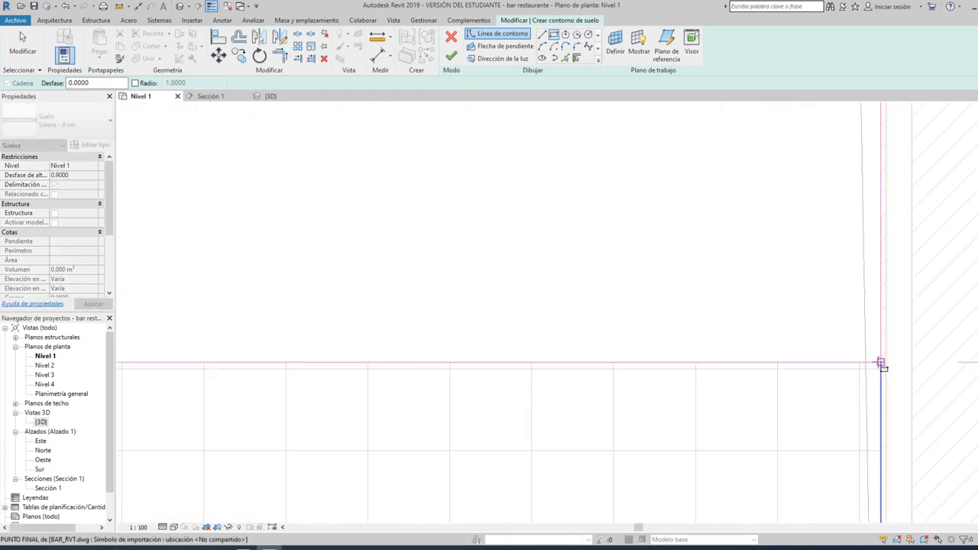
{"action": "left_click", "coordinate": [881, 365]}
{"action": "scroll", "coordinate": [594, 323], "scroll_direction": "down", "scroll_amount": 2}
{"action": "scroll", "coordinate": [837, 272], "scroll_direction": "down", "scroll_amount": 3}
{"action": "scroll", "coordinate": [836, 273], "scroll_direction": "down", "scroll_amount": 2}
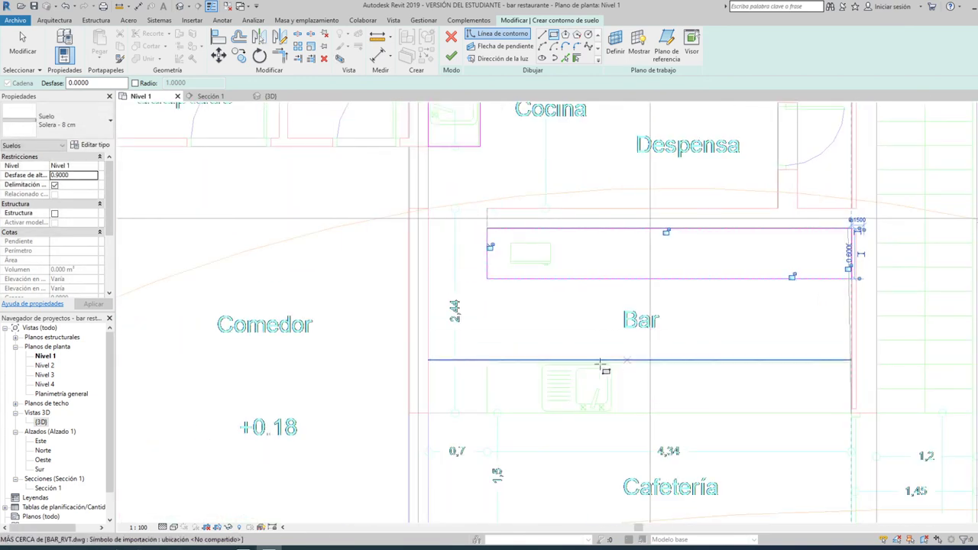
{"action": "scroll", "coordinate": [468, 357], "scroll_direction": "up", "scroll_amount": 3}
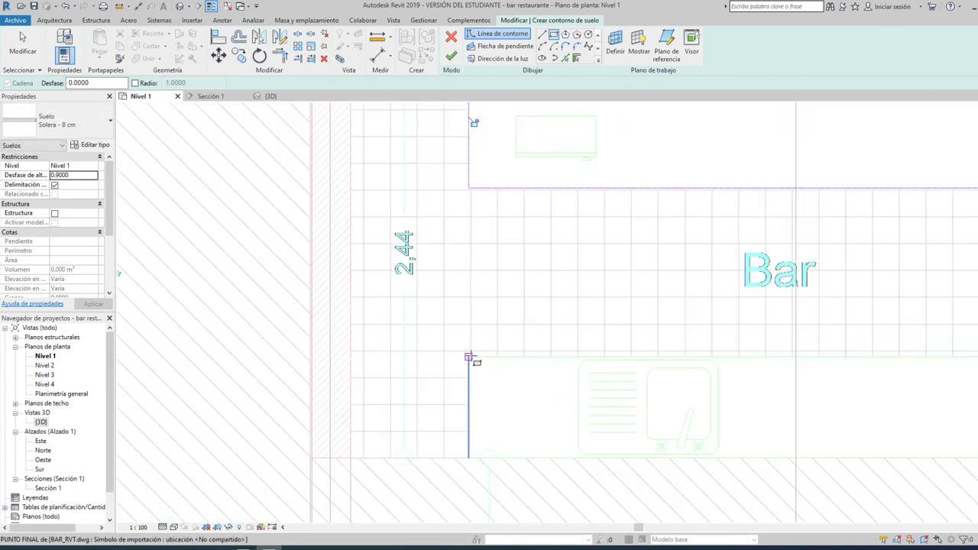
- Draw the last rectangle in the Bar and finish the 6.532 m² Solera - 8 cm floor
{"action": "left_click", "coordinate": [471, 356]}
{"action": "scroll", "coordinate": [471, 356], "scroll_direction": "down", "scroll_amount": 2}
{"action": "scroll", "coordinate": [471, 356], "scroll_direction": "down", "scroll_amount": 2}
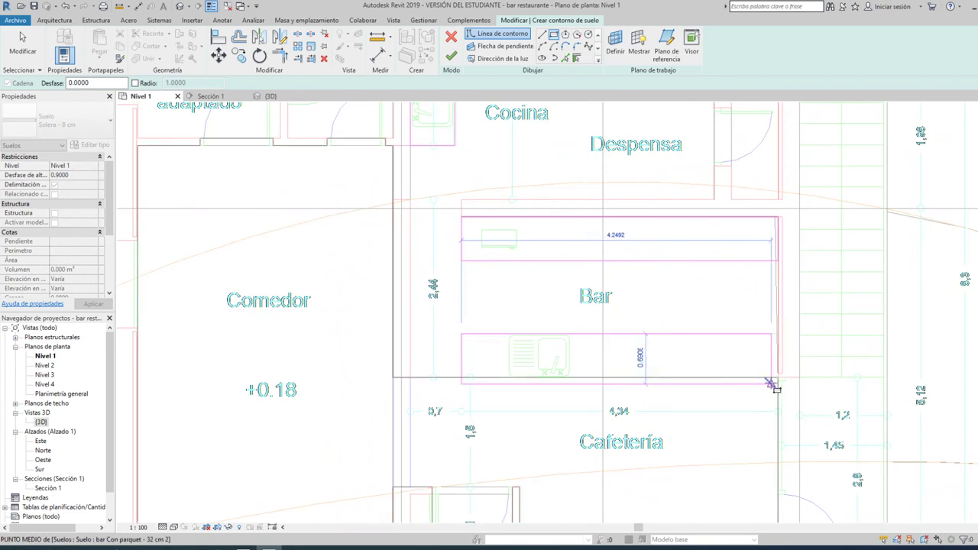
{"action": "scroll", "coordinate": [771, 384], "scroll_direction": "up", "scroll_amount": 3}
{"action": "scroll", "coordinate": [773, 384], "scroll_direction": "up", "scroll_amount": 1}
{"action": "scroll", "coordinate": [780, 383], "scroll_direction": "up", "scroll_amount": 2}
{"action": "scroll", "coordinate": [788, 378], "scroll_direction": "up", "scroll_amount": 1}
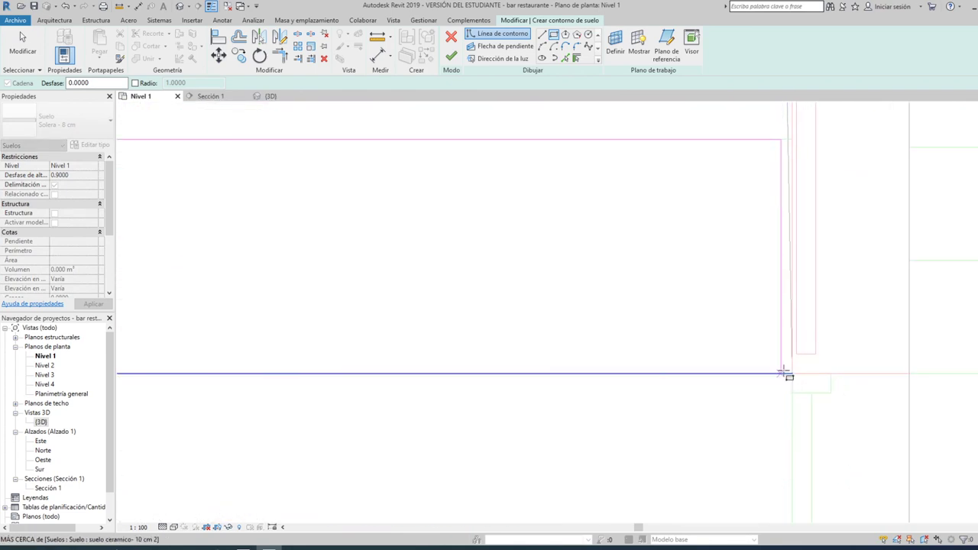
{"action": "scroll", "coordinate": [802, 363], "scroll_direction": "up", "scroll_amount": 2}
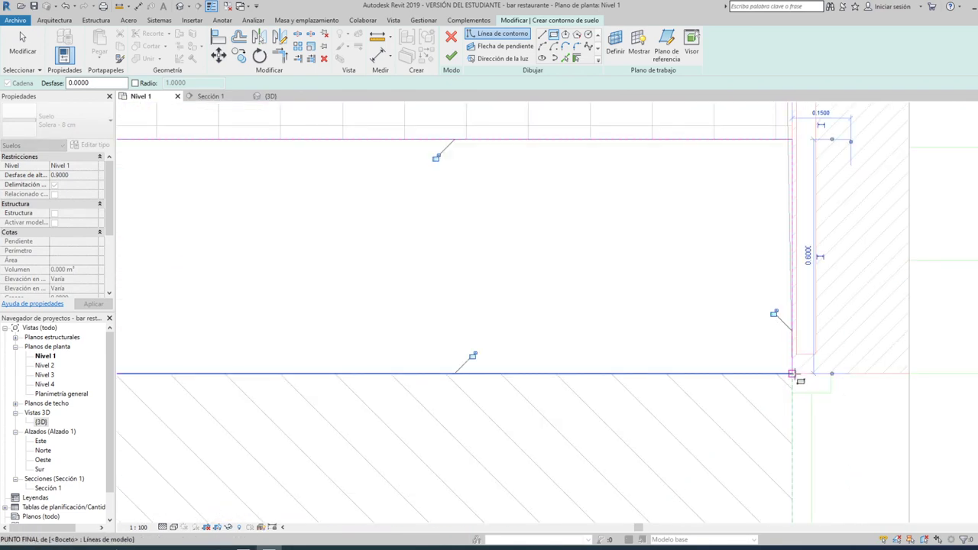
{"action": "left_click", "coordinate": [792, 373]}
{"action": "left_click", "coordinate": [451, 56]}
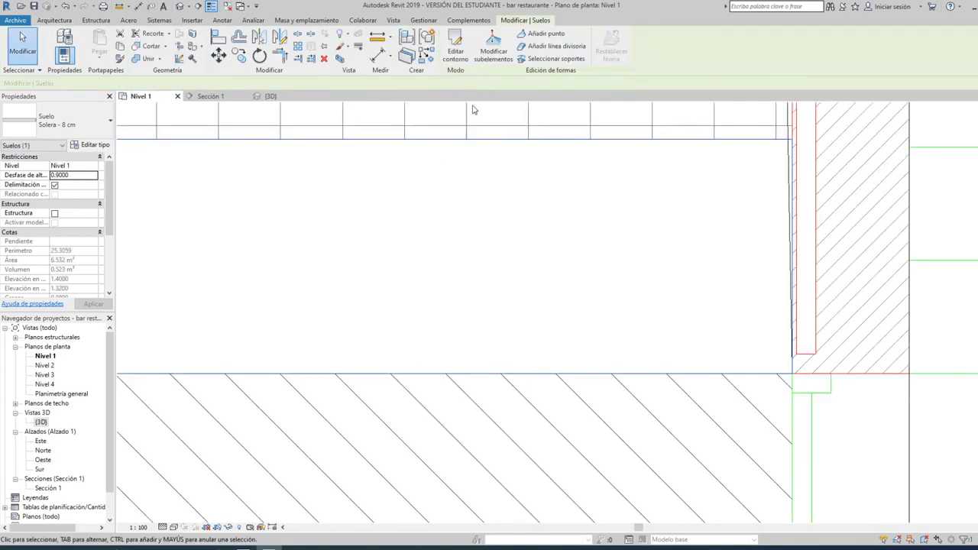
- In the 3D view, orbit to a front view and temporarily hide the front brick wall
{"action": "left_click", "coordinate": [267, 99]}
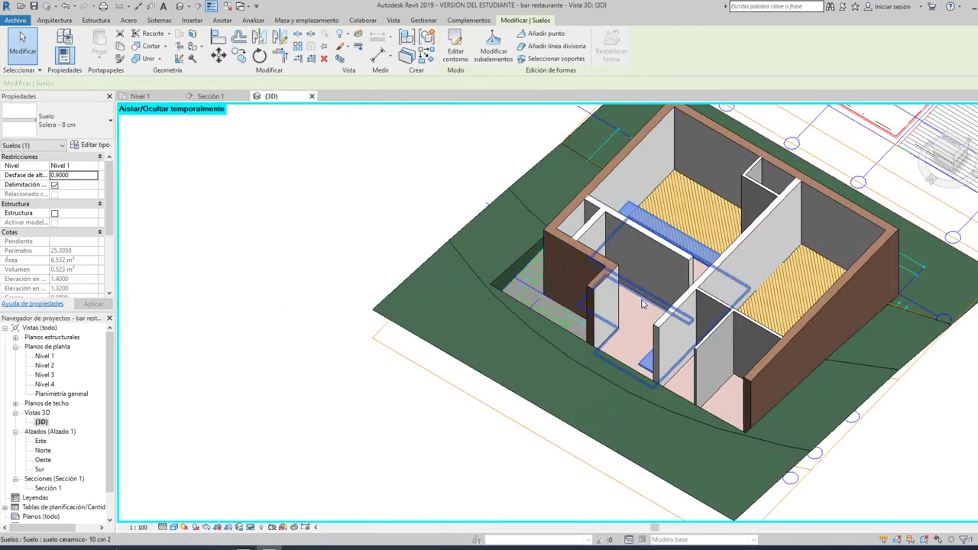
{"action": "middle_click_drag", "start_coordinate": [642, 298], "coordinate": [467, 342], "text": "shift"}
{"action": "left_click", "coordinate": [399, 375]}
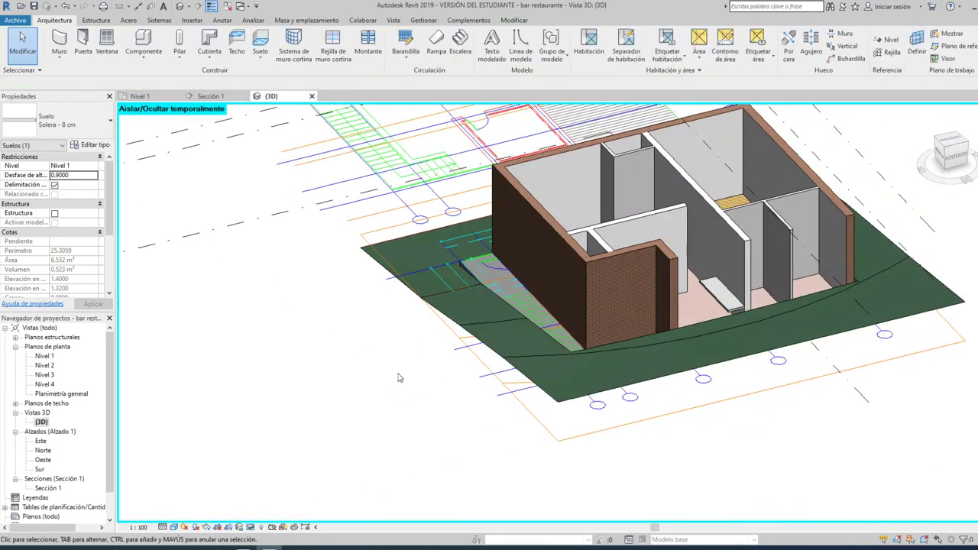
{"action": "mouse_move", "coordinate": [400, 375]}
{"action": "middle_mouse_down", "text": "shift"}
{"action": "mouse_move", "coordinate": [587, 225]}
{"action": "mouse_move", "coordinate": [634, 285]}
{"action": "mouse_move", "coordinate": [573, 266]}
{"action": "middle_mouse_up", "text": "shift"}
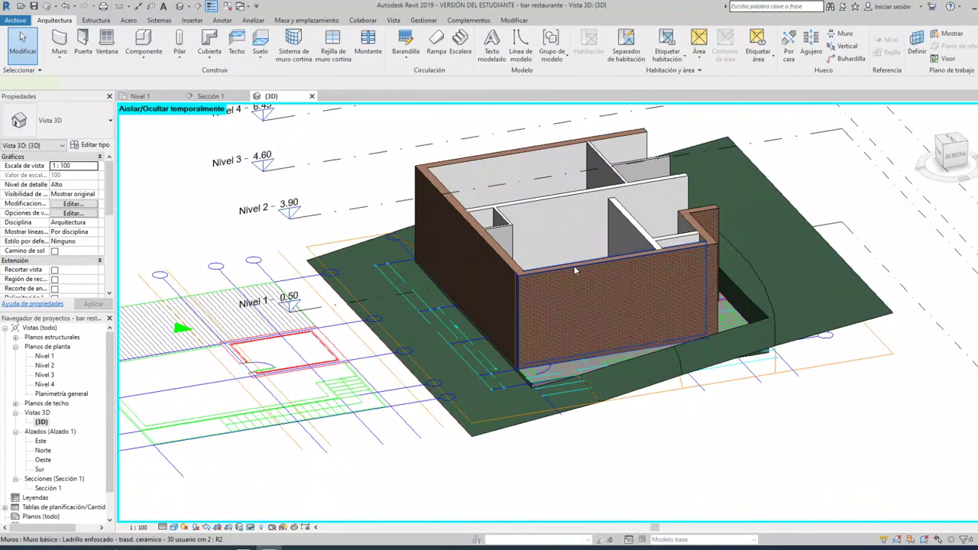
{"action": "left_click", "coordinate": [575, 271]}
{"action": "left_click", "coordinate": [251, 527]}
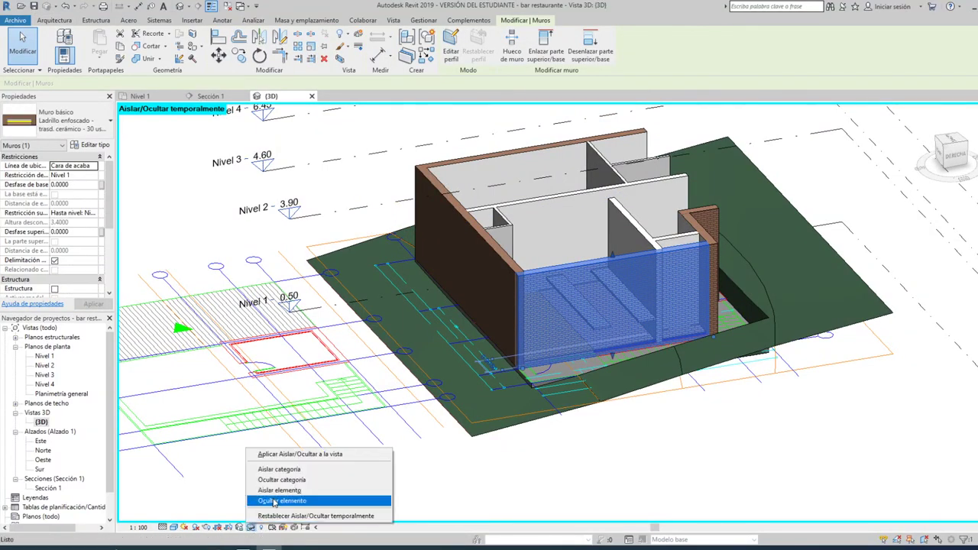
{"action": "left_click", "coordinate": [274, 502]}
- Orbit around the model to inspect the raised Solera slabs inside
{"action": "scroll", "coordinate": [621, 342], "scroll_direction": "up", "scroll_amount": 3}
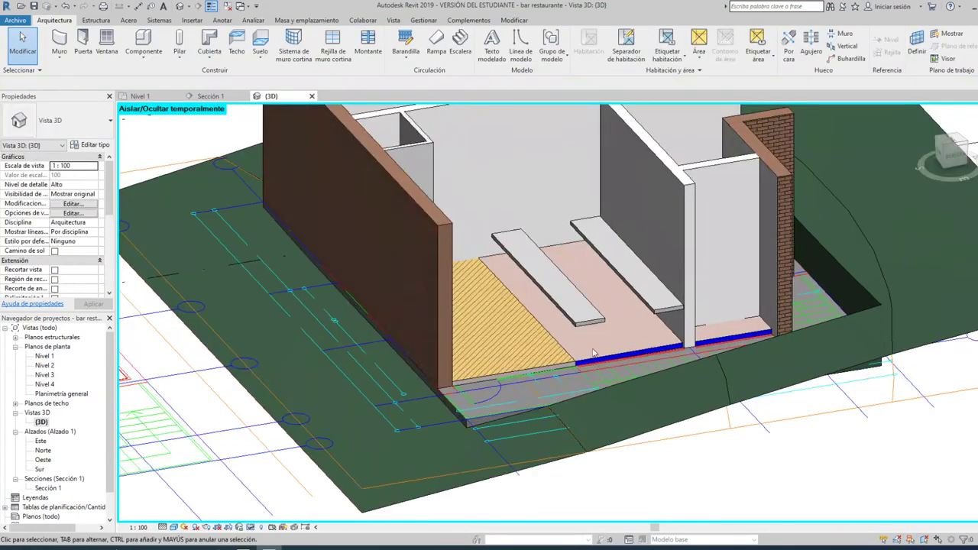
{"action": "mouse_move", "coordinate": [600, 356]}
{"action": "middle_mouse_down", "text": "shift"}
{"action": "mouse_move", "coordinate": [548, 337]}
{"action": "mouse_move", "coordinate": [500, 337]}
{"action": "middle_mouse_up", "text": "shift"}
{"action": "middle_click_drag", "start_coordinate": [466, 331], "coordinate": [558, 334], "text": "shift"}
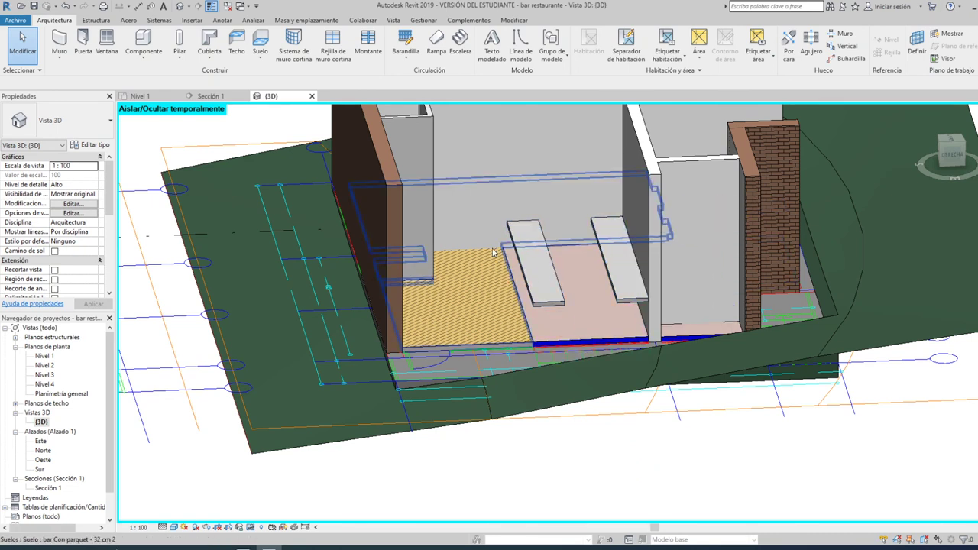
{"action": "mouse_move", "coordinate": [493, 253]}
{"action": "middle_mouse_down", "text": "shift"}
{"action": "mouse_move", "coordinate": [552, 274]}
{"action": "mouse_move", "coordinate": [601, 247]}
{"action": "mouse_move", "coordinate": [462, 273]}
{"action": "mouse_move", "coordinate": [532, 272]}
{"action": "middle_mouse_up", "text": "shift"}
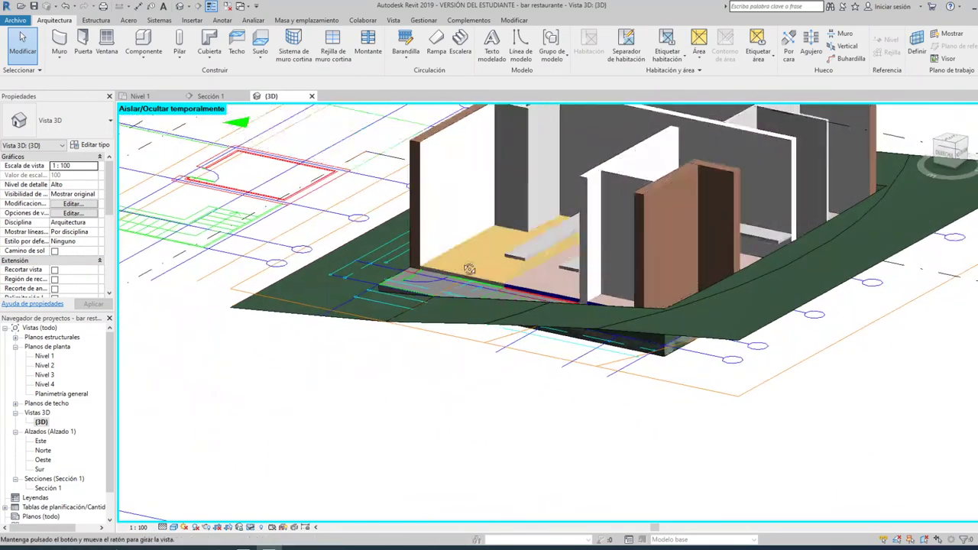